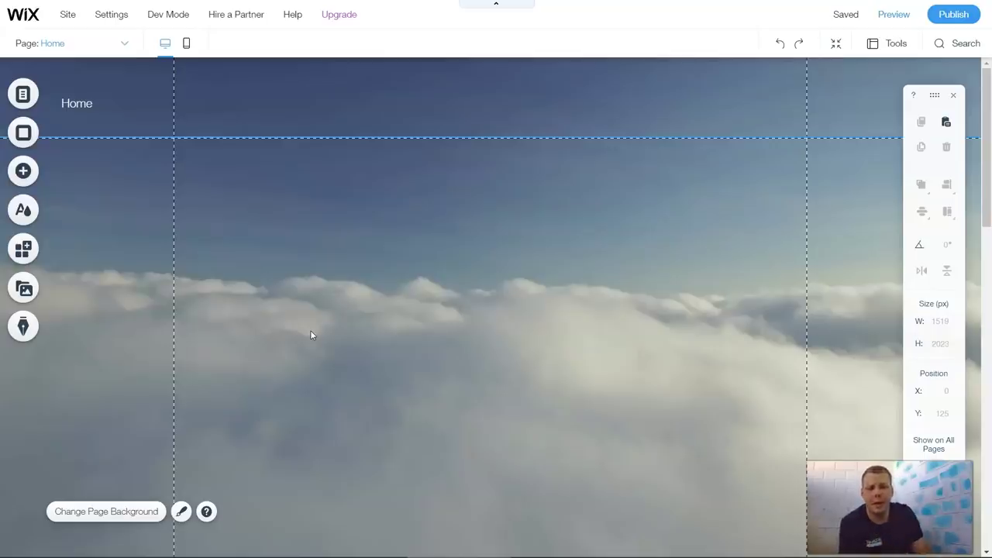
Browse the vertical, anchor and site-search menu styles, then return to Themed Menus.
{"action": "left_click", "coordinate": [357, 349]}
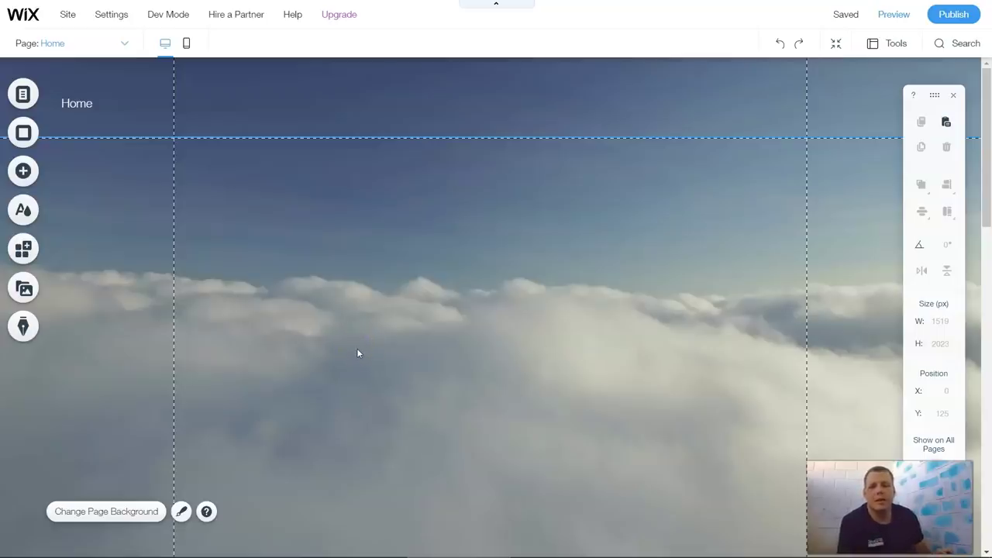
{"action": "left_click", "coordinate": [366, 345]}
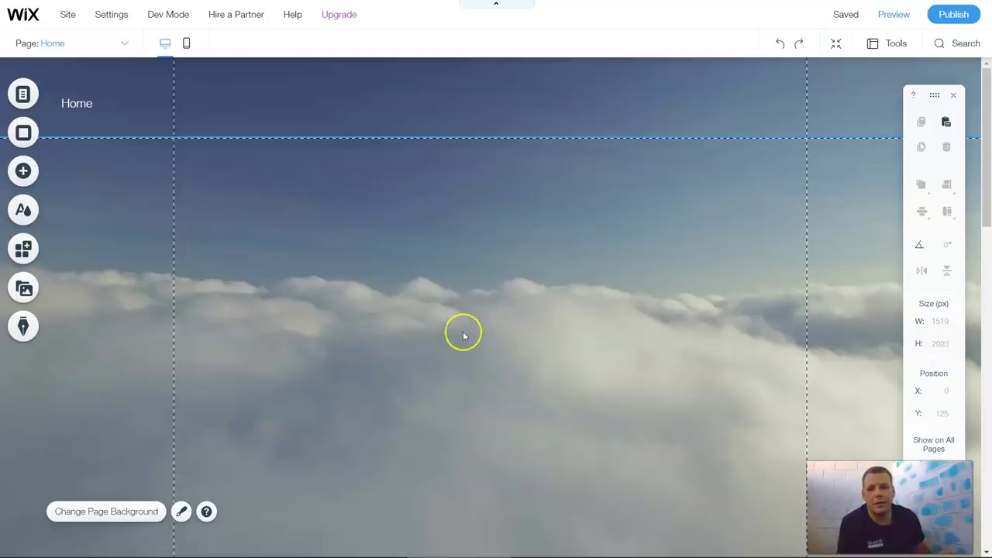
{"action": "left_click", "coordinate": [23, 171]}
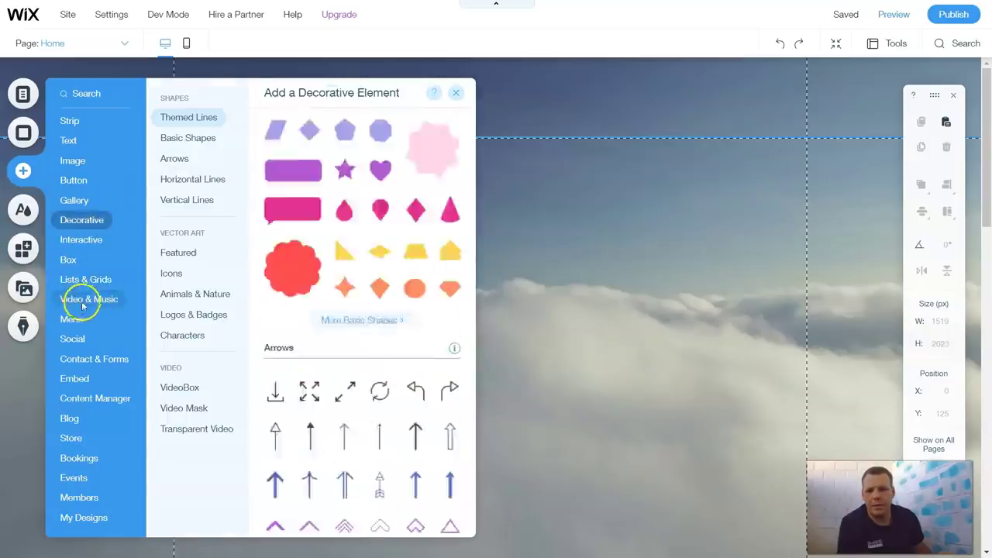
{"action": "mouse_move", "coordinate": [78, 321]}
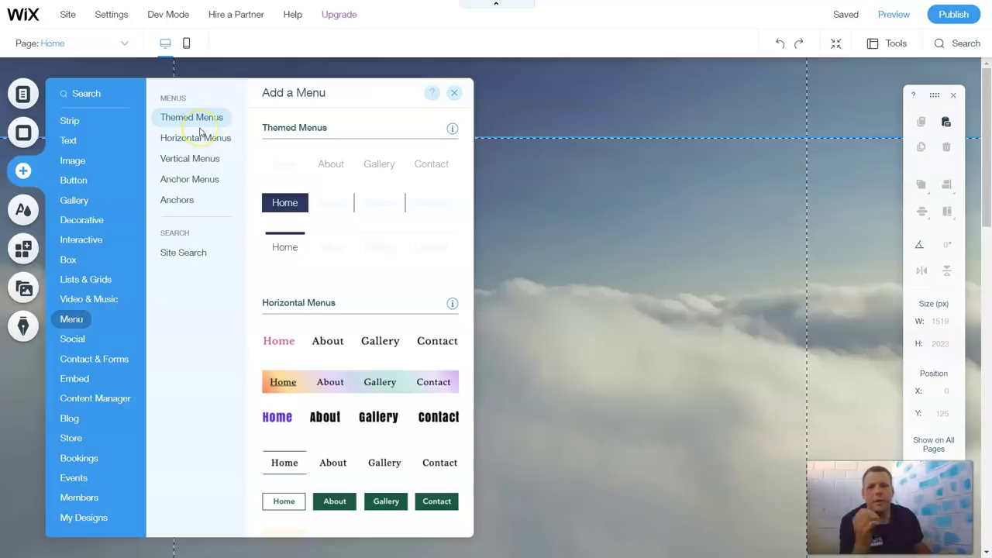
{"action": "left_click", "coordinate": [209, 160]}
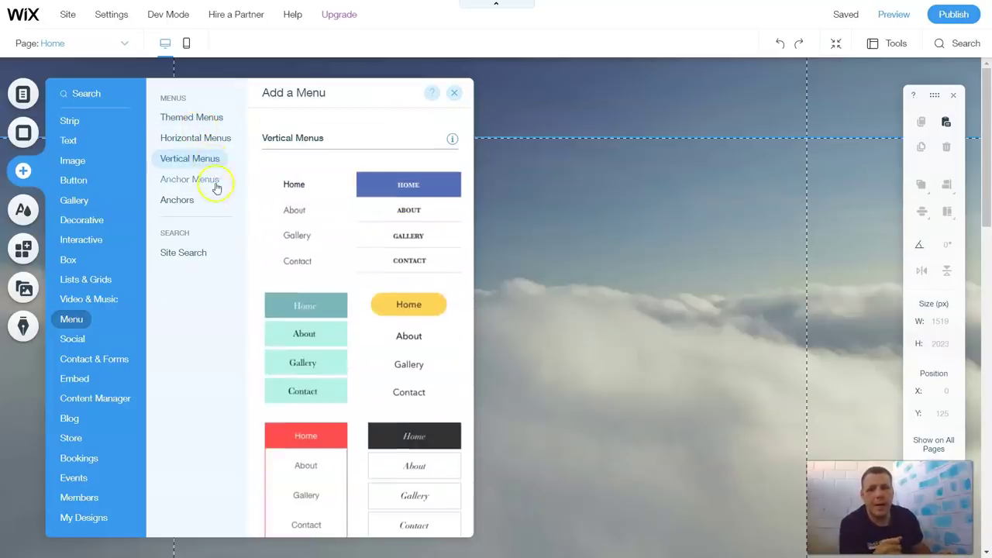
{"action": "left_click", "coordinate": [213, 180]}
{"action": "left_click", "coordinate": [196, 201]}
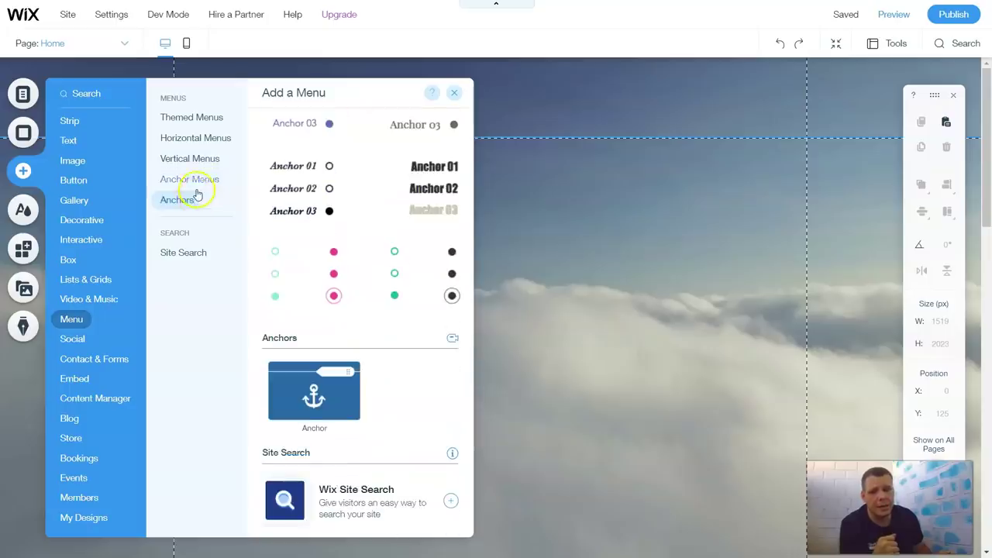
{"action": "left_click", "coordinate": [210, 118]}
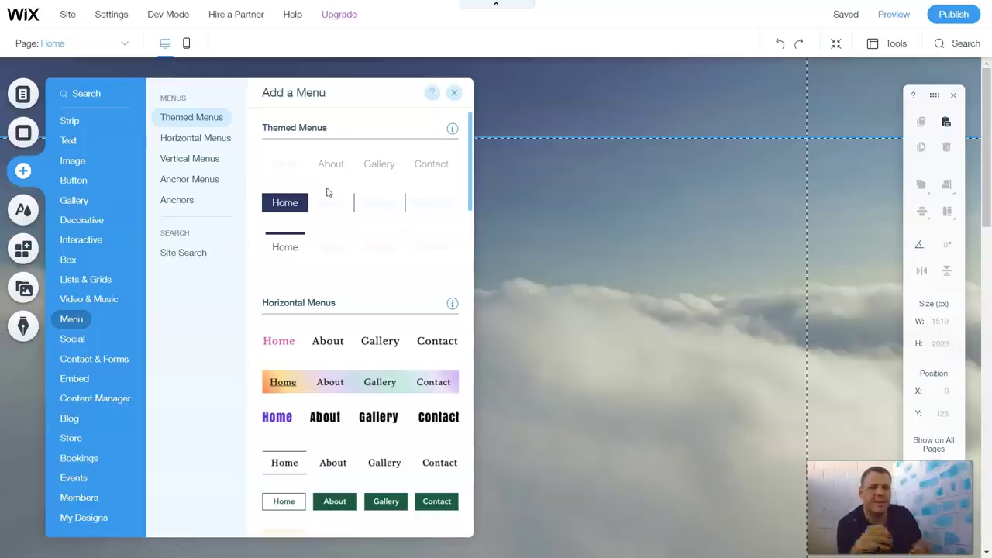
Add the underlined themed menu to the page and drag it up into the header.
{"action": "left_click", "coordinate": [282, 257]}
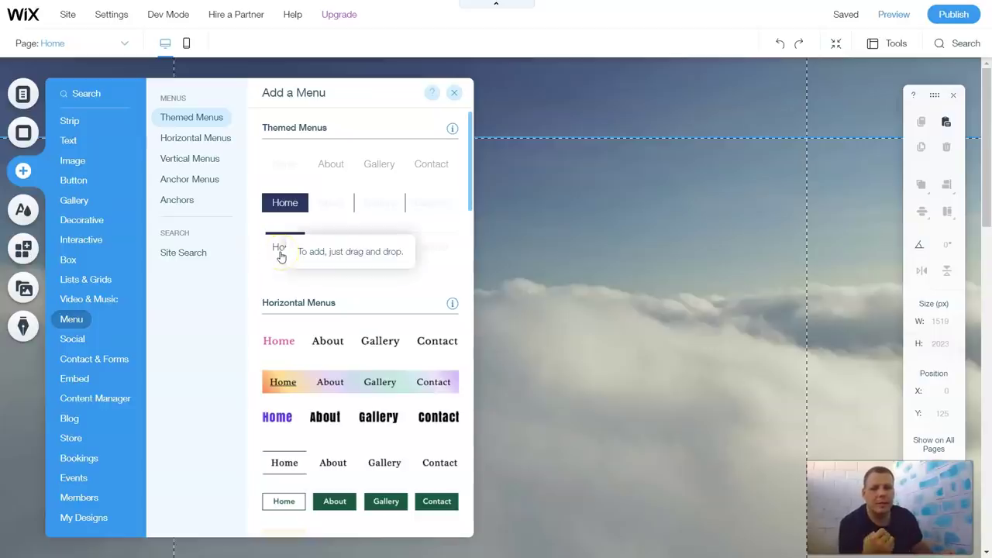
{"action": "mouse_move", "coordinate": [293, 208]}
{"action": "left_mouse_down"}
{"action": "mouse_move", "coordinate": [332, 195]}
{"action": "mouse_move", "coordinate": [373, 211]}
{"action": "left_mouse_up"}
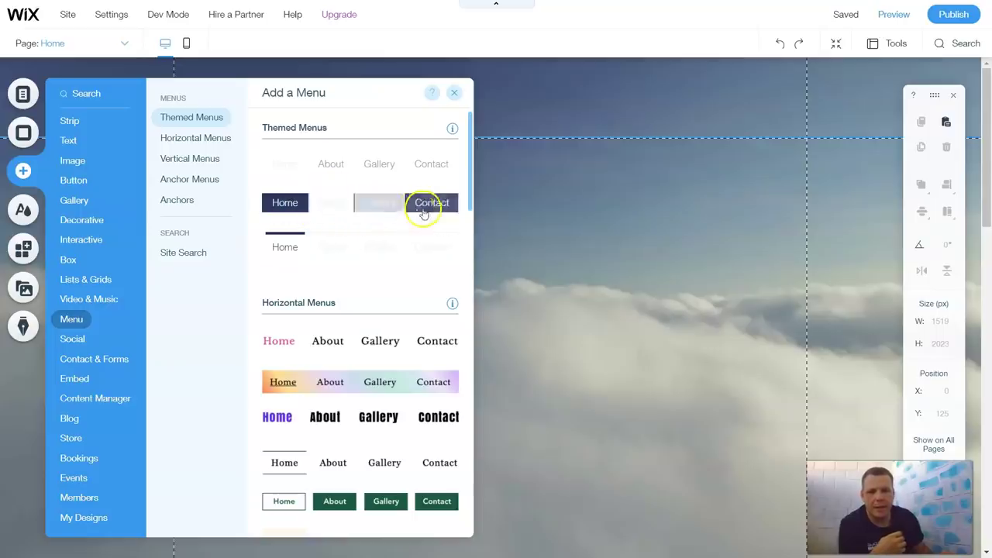
{"action": "left_click", "coordinate": [290, 246]}
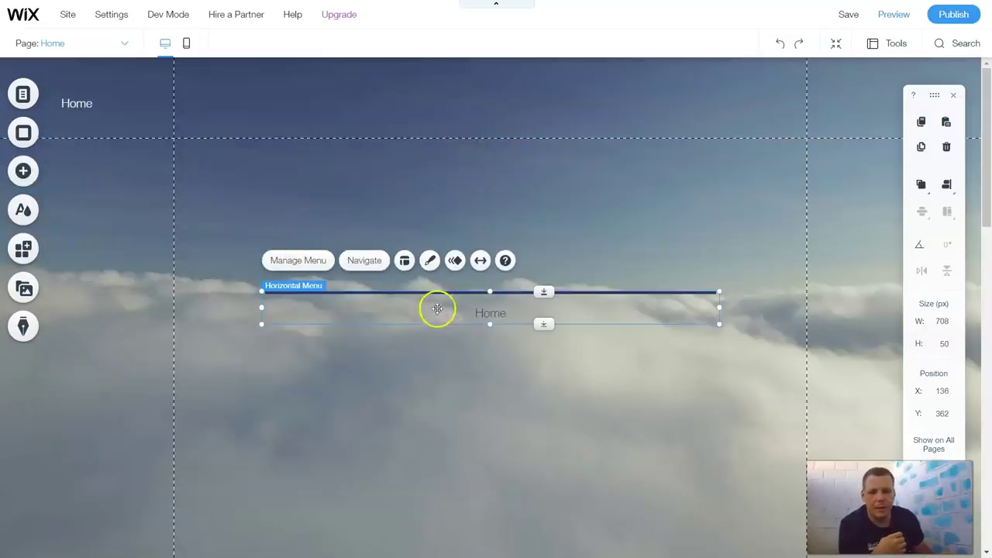
{"action": "left_click_drag", "start_coordinate": [429, 311], "coordinate": [417, 97]}
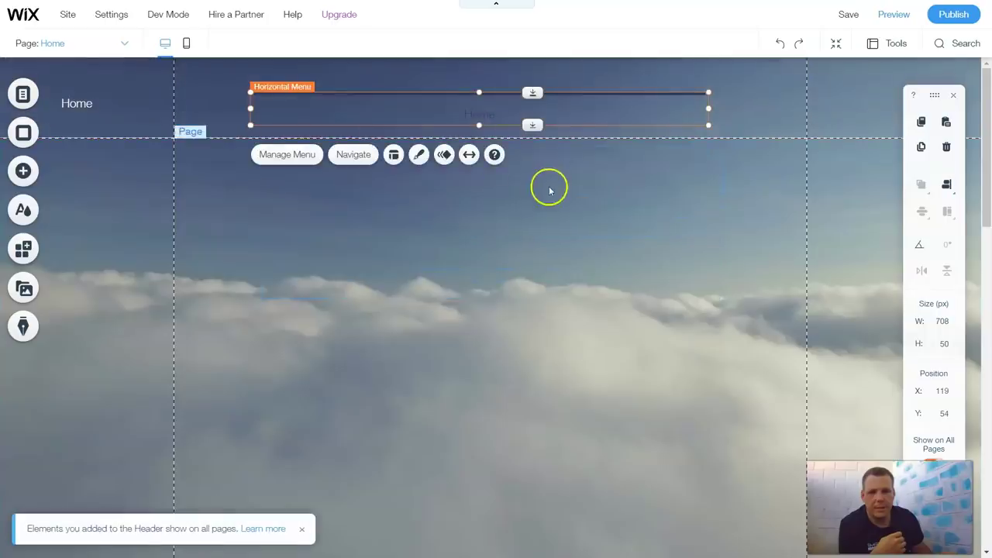
Add two pages to the site from the menu's page list, naming the first 'Hello'.
{"action": "left_click", "coordinate": [297, 157]}
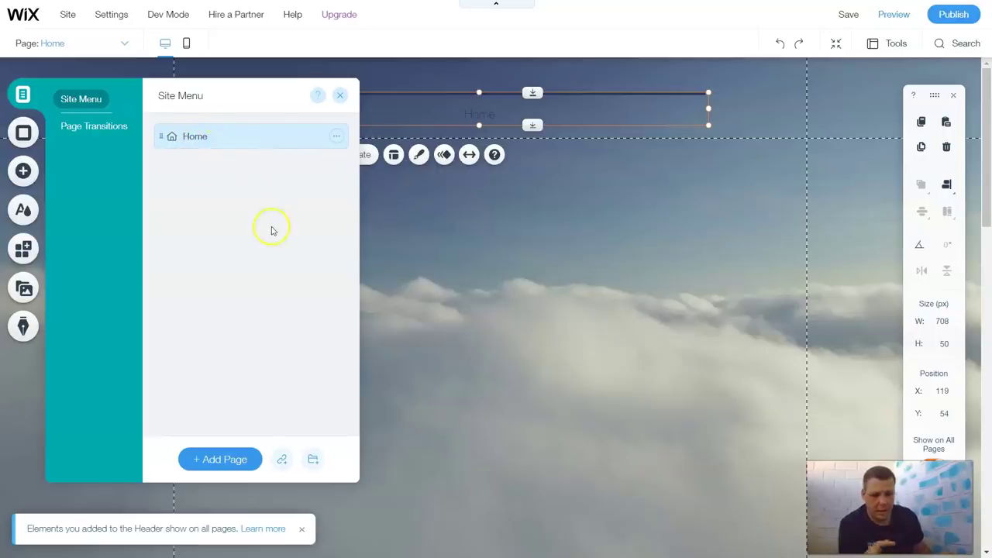
{"action": "left_click", "coordinate": [223, 456]}
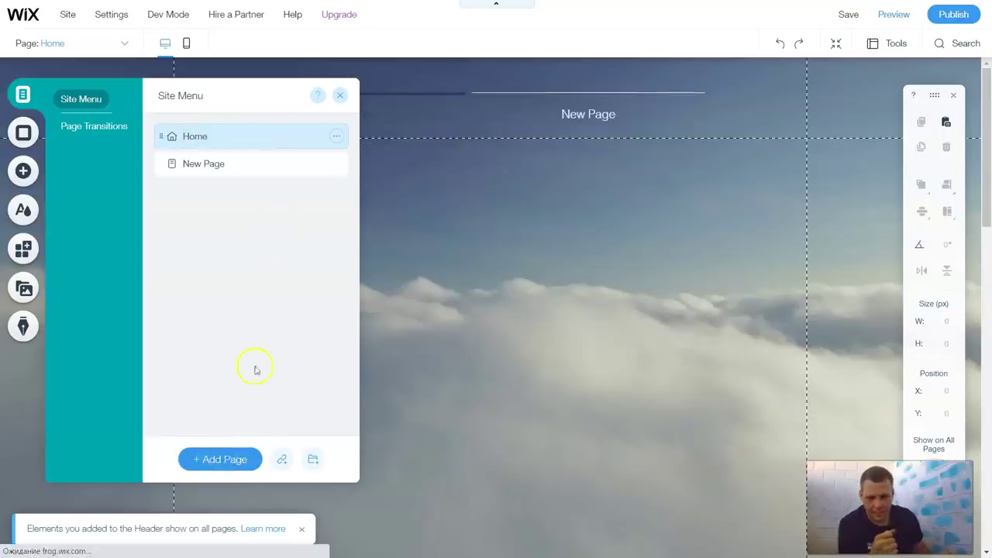
{"action": "left_click", "coordinate": [194, 162]}
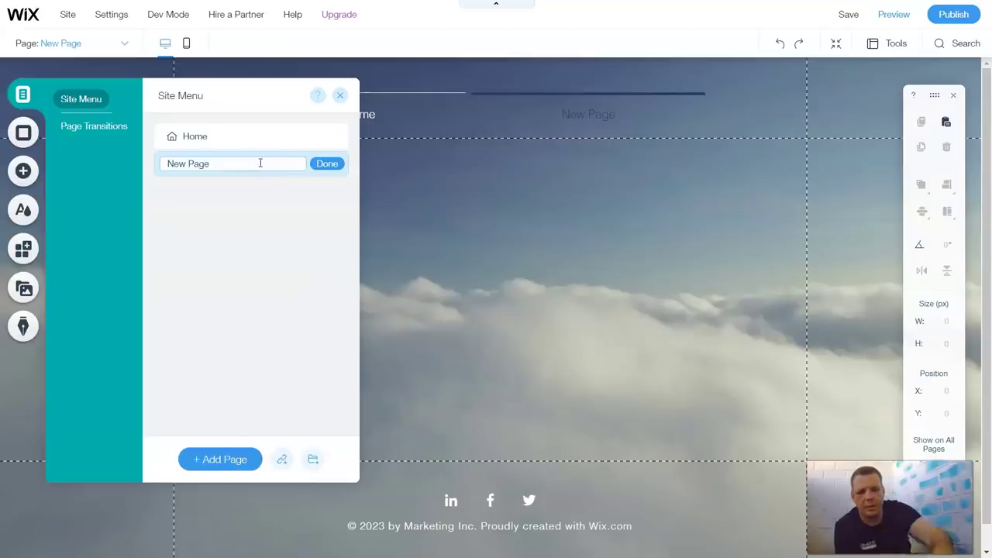
{"action": "key", "text": "BackSpace"}
{"action": "key", "text": "BackSpace"}
{"action": "key", "text": "BackSpace"}
{"action": "key", "text": "BackSpace"}
{"action": "key", "text": "BackSpace"}
{"action": "key", "text": "BackSpace"}
{"action": "key", "text": "BackSpace"}
{"action": "type", "text": "Hello"}
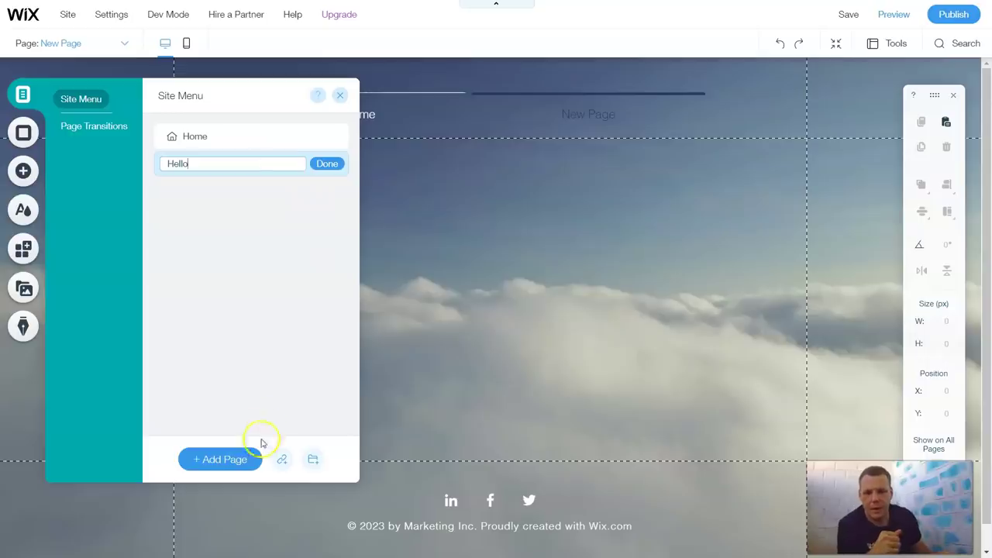
{"action": "left_click", "coordinate": [223, 465]}
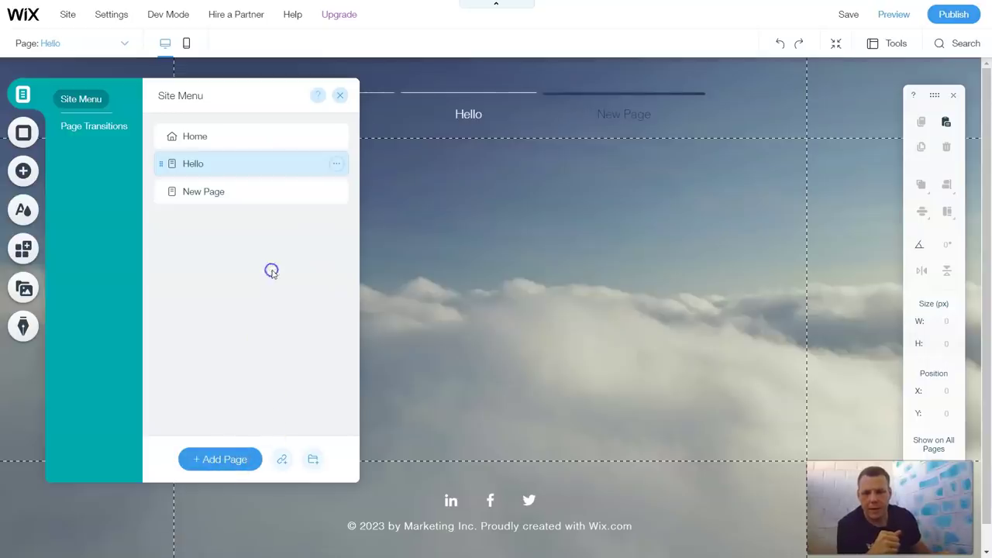
{"action": "left_click", "coordinate": [514, 249]}
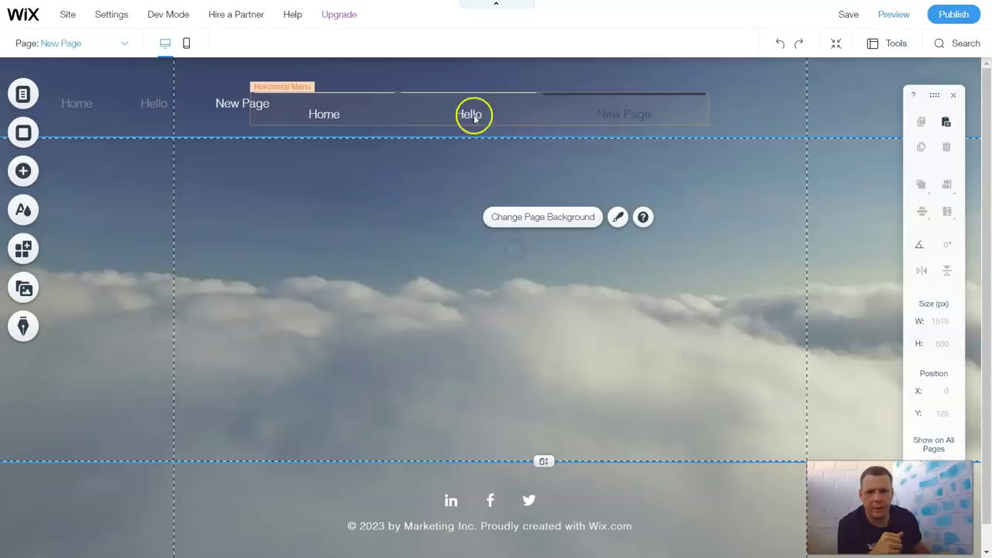
Move the themed menu below the header and pin the small menu top-centre, 20 px down.
{"action": "left_click_drag", "start_coordinate": [394, 104], "coordinate": [404, 178]}
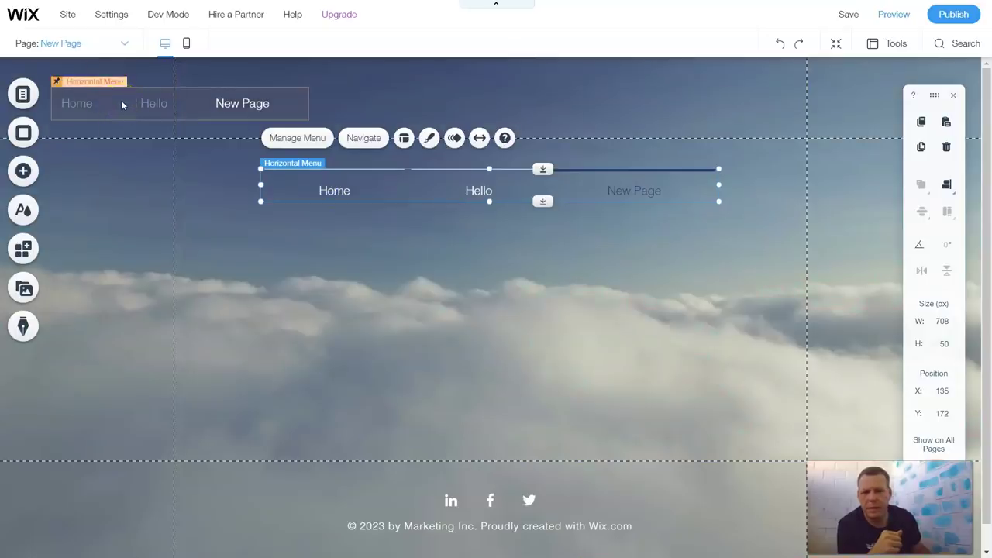
{"action": "left_click", "coordinate": [336, 180]}
{"action": "left_click", "coordinate": [162, 100]}
{"action": "left_click", "coordinate": [262, 104]}
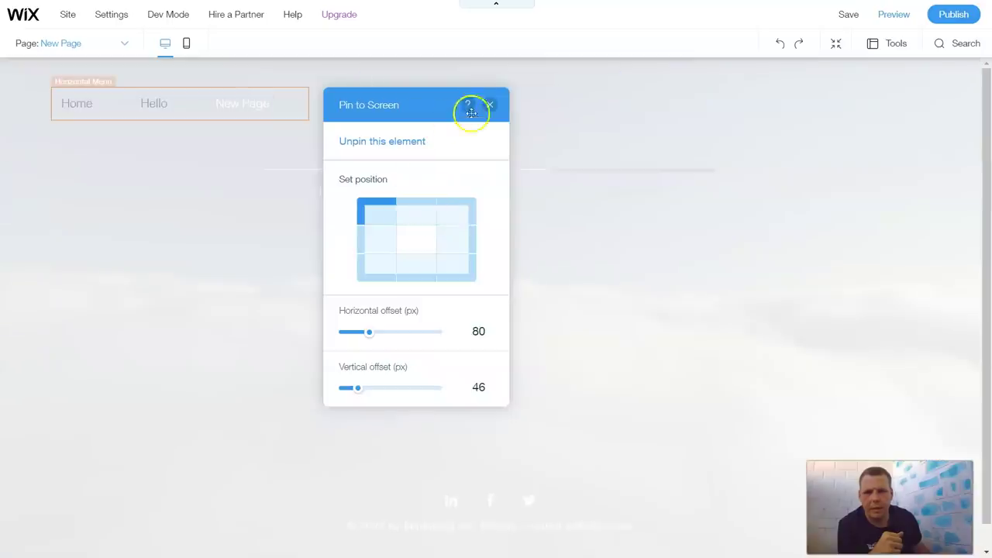
{"action": "left_click", "coordinate": [419, 215]}
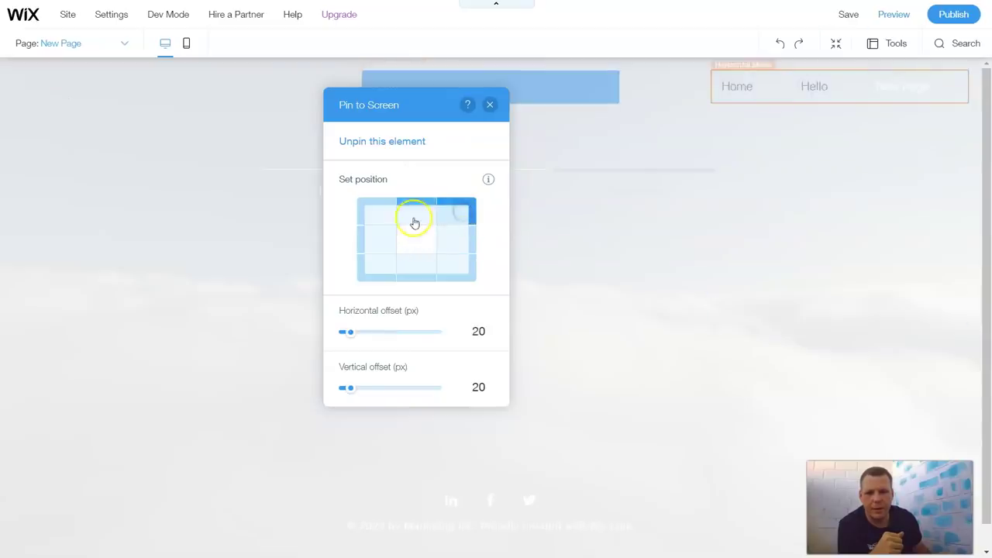
{"action": "left_click", "coordinate": [413, 218]}
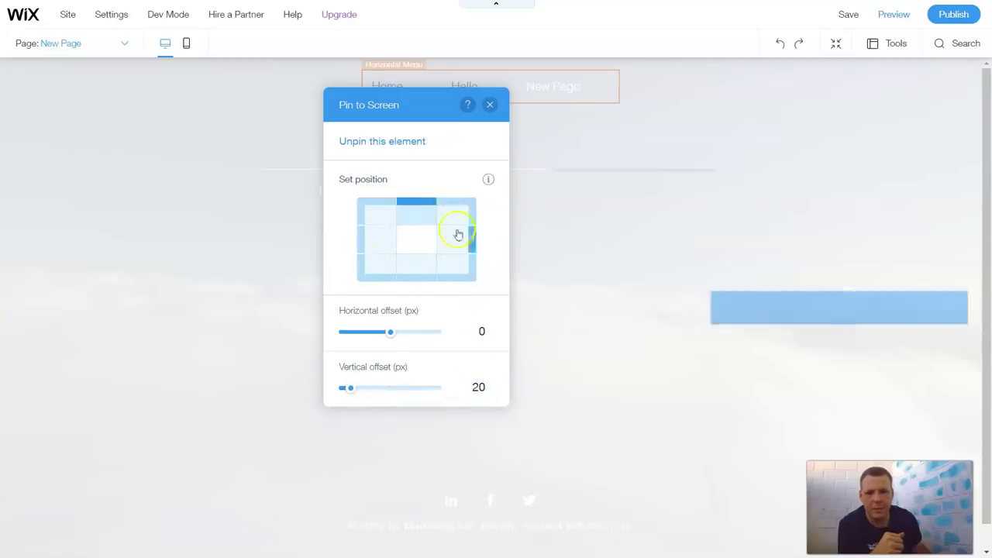
{"action": "left_click", "coordinate": [490, 105]}
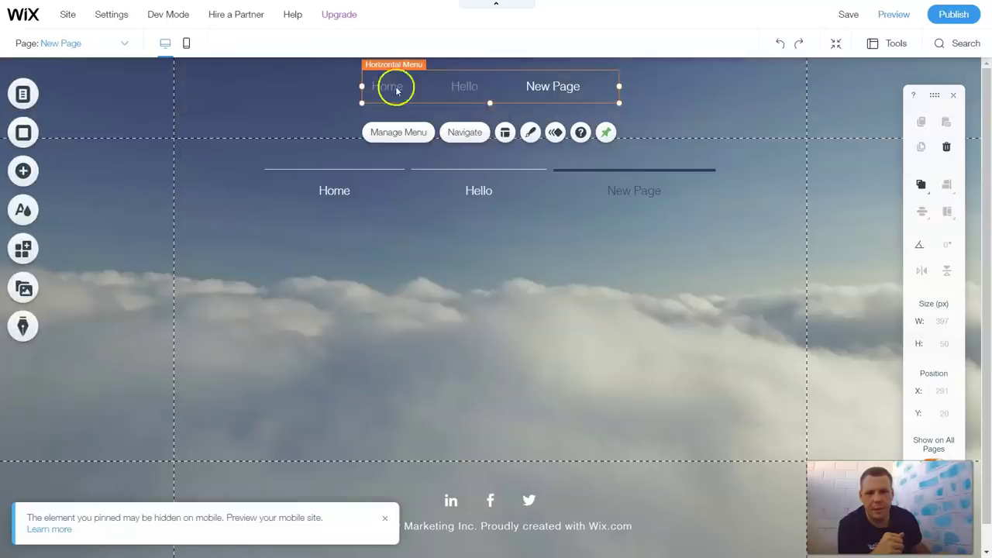
{"action": "left_click", "coordinate": [474, 132]}
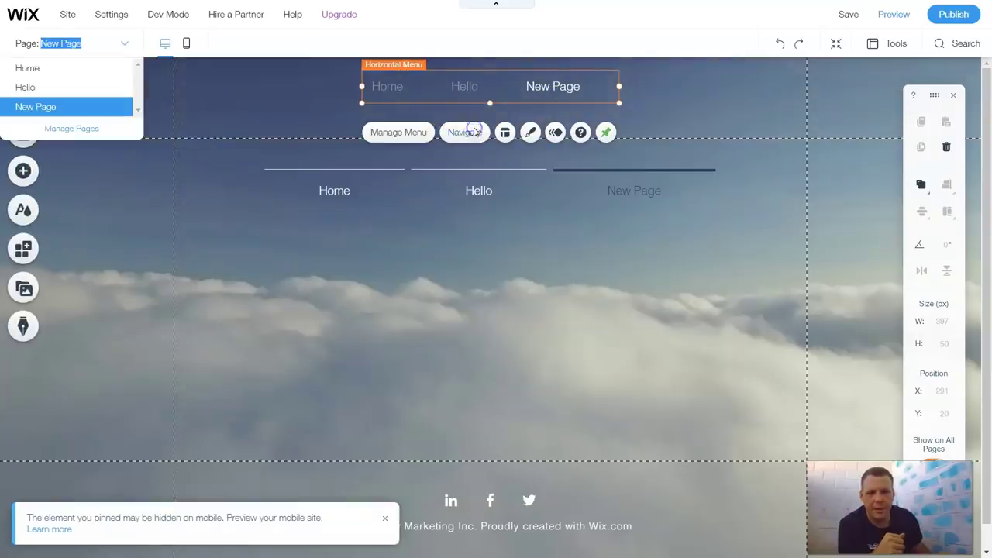
On the Home page, give the menu centred text with equal-size items filling the whole menu.
{"action": "left_click", "coordinate": [31, 67]}
{"action": "left_click", "coordinate": [465, 86]}
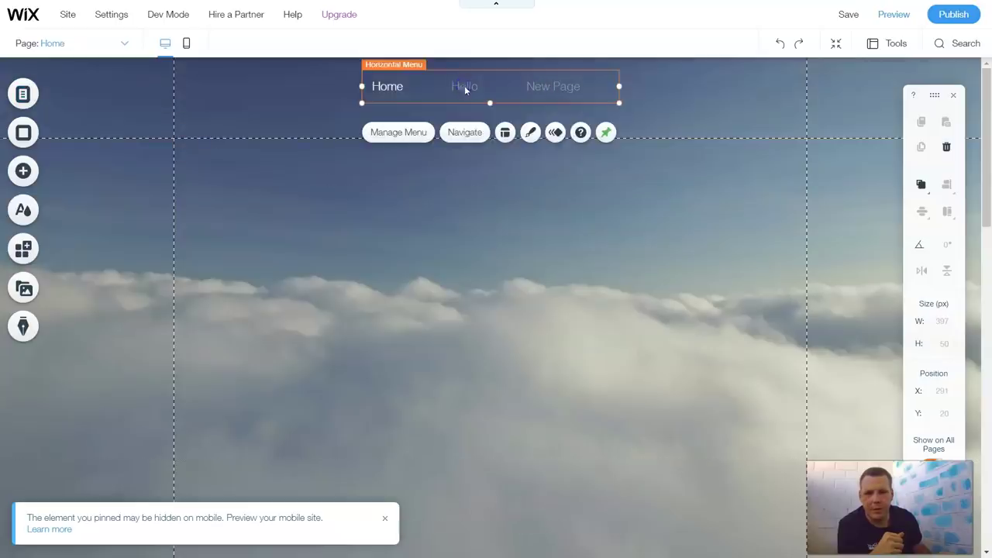
{"action": "left_click", "coordinate": [505, 133]}
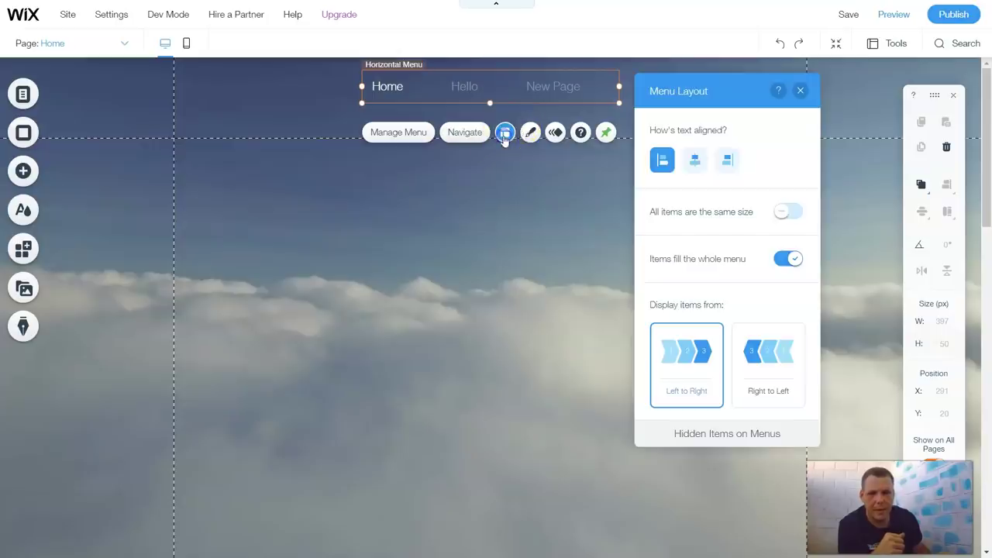
{"action": "left_click", "coordinate": [686, 159]}
{"action": "left_click", "coordinate": [727, 160]}
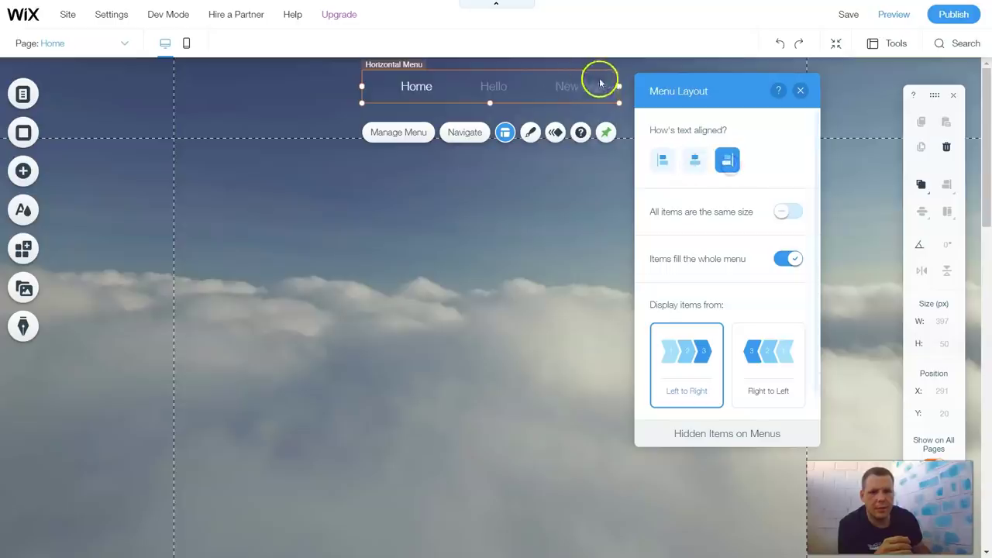
{"action": "left_click", "coordinate": [692, 165]}
{"action": "left_click", "coordinate": [790, 216]}
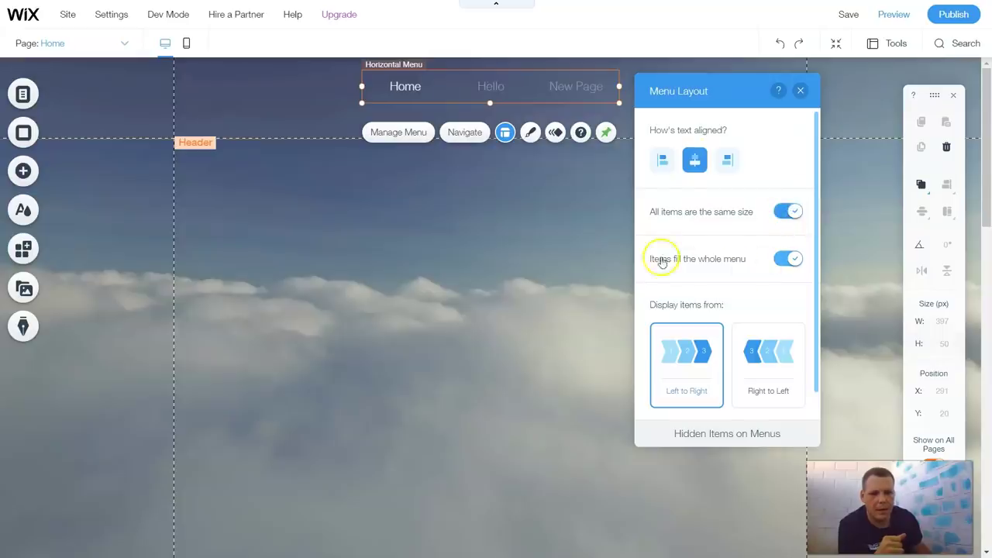
{"action": "left_click", "coordinate": [793, 211]}
{"action": "left_click", "coordinate": [792, 211]}
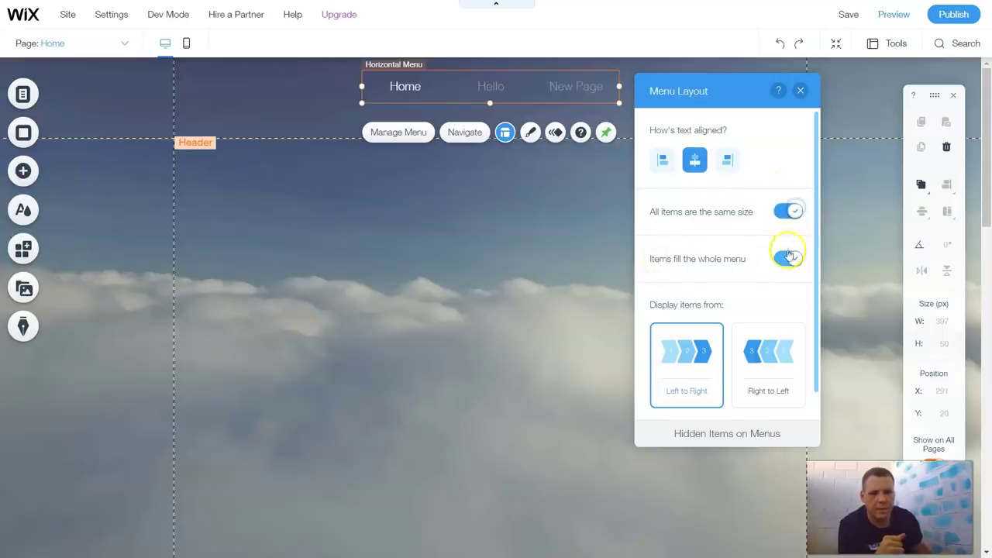
{"action": "left_click", "coordinate": [786, 264]}
{"action": "left_click", "coordinate": [785, 263]}
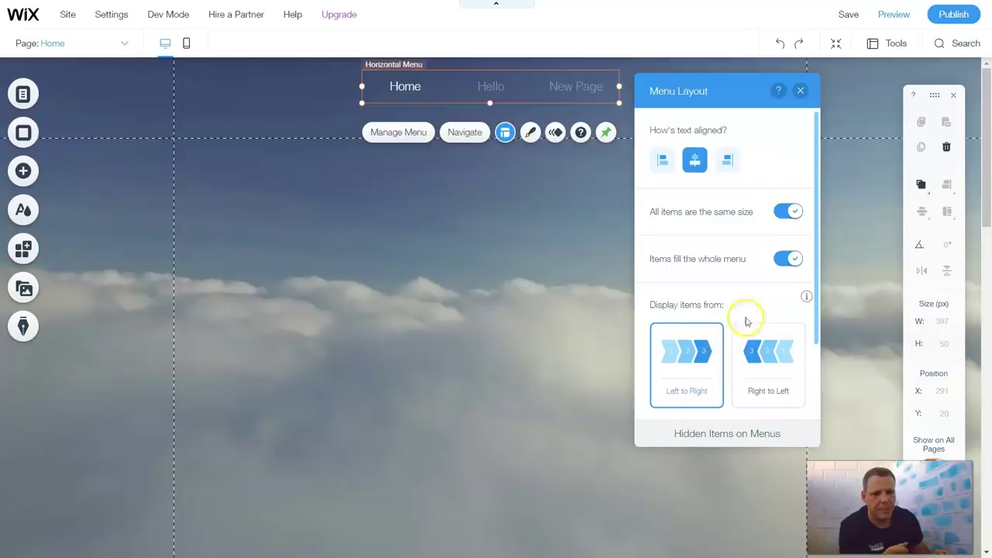
{"action": "left_click", "coordinate": [801, 93]}
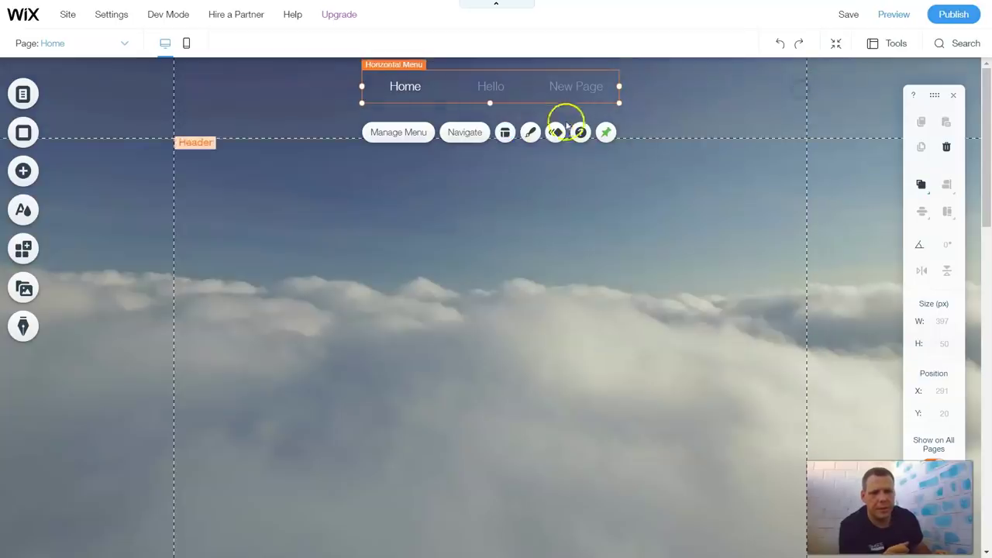
Apply the bold HOME ABOUT GALLERY CONTACT menu design style.
{"action": "left_click", "coordinate": [530, 134]}
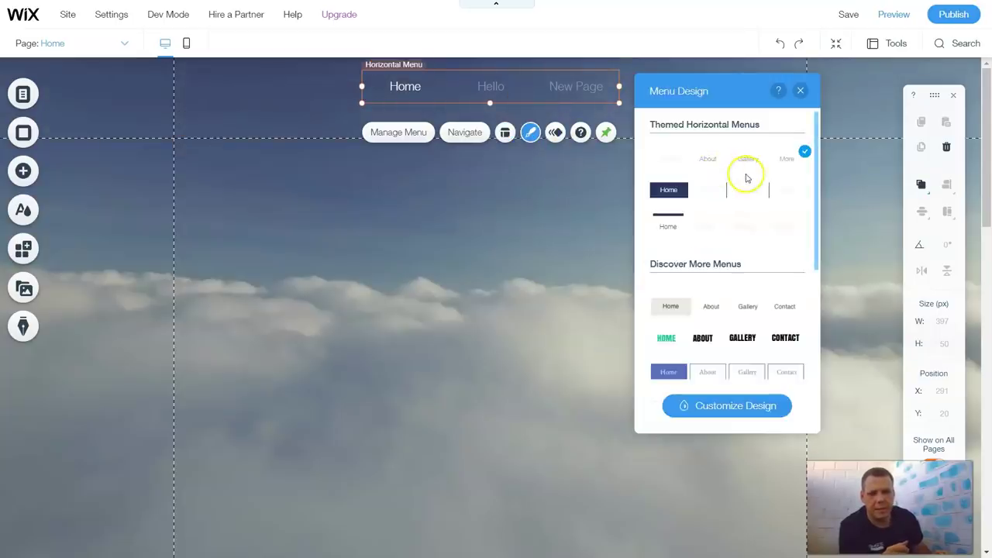
{"action": "left_click", "coordinate": [711, 190]}
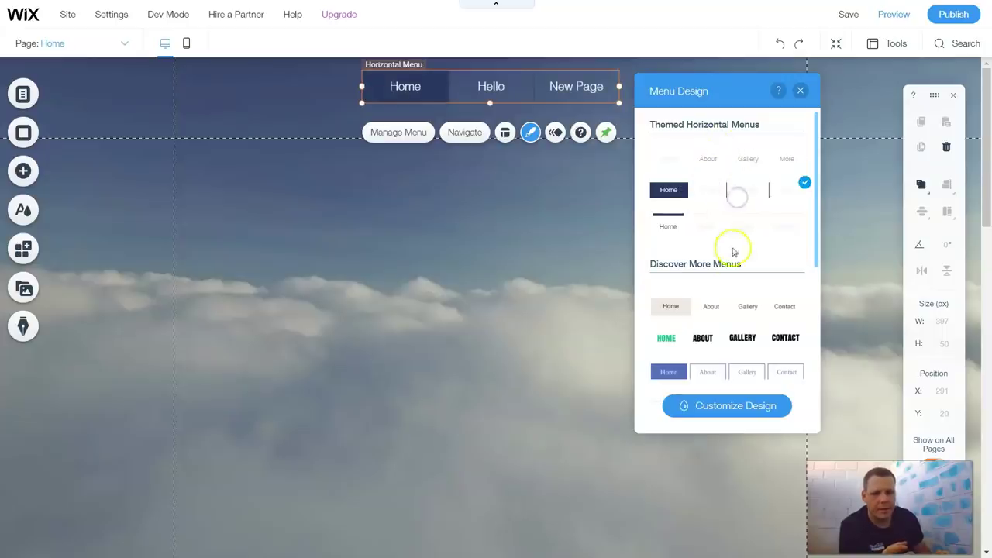
{"action": "scroll", "coordinate": [714, 264], "scroll_direction": "down", "scroll_amount": 1}
{"action": "left_click", "coordinate": [720, 283]}
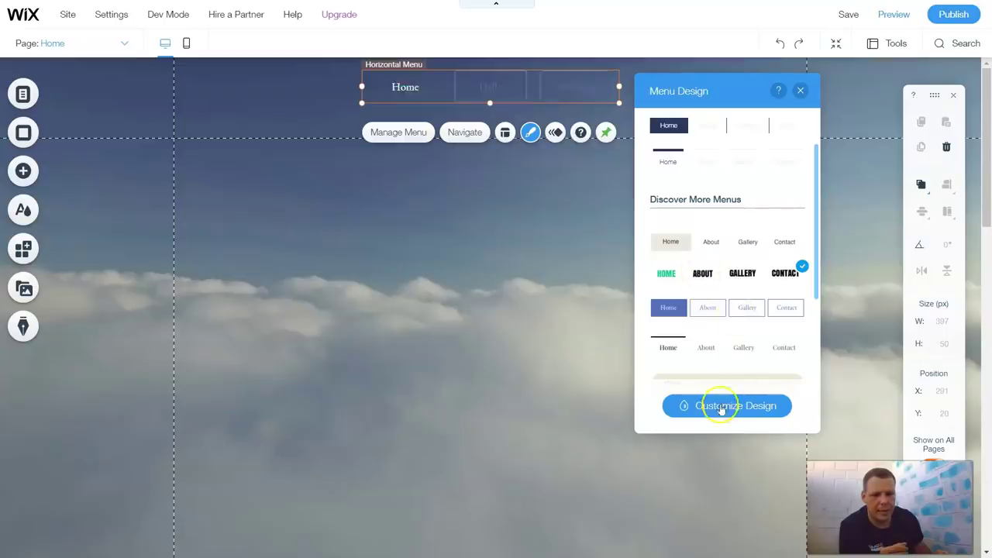
{"action": "scroll", "coordinate": [708, 383], "scroll_direction": "down", "scroll_amount": 5}
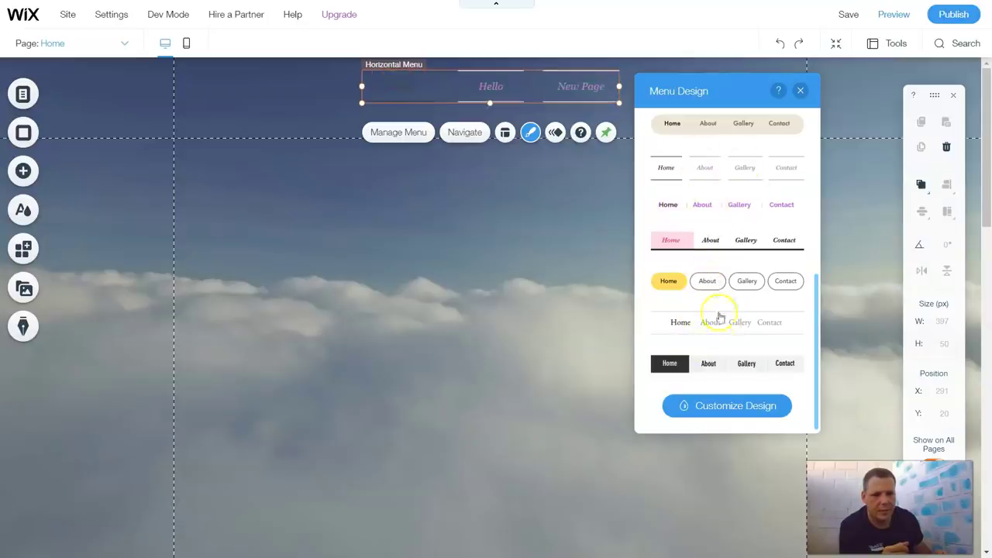
Customize the menu with the first bold preset and a 32% opacity submenu background.
{"action": "left_click", "coordinate": [715, 399]}
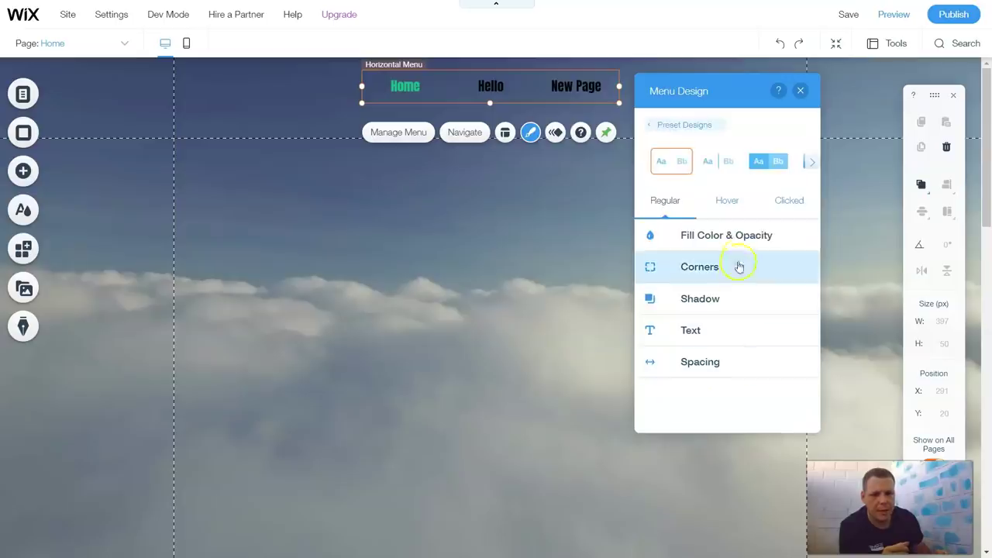
{"action": "left_click", "coordinate": [715, 162]}
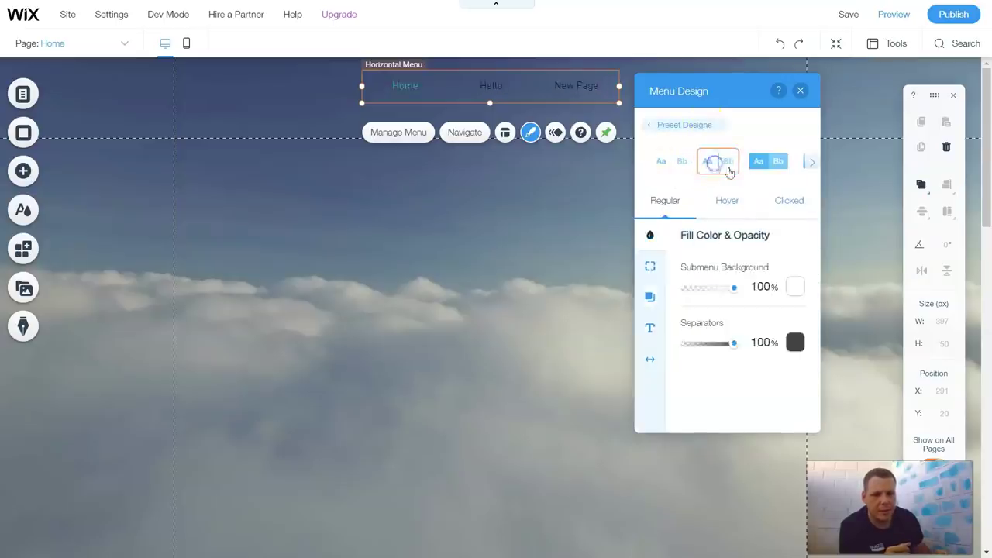
{"action": "left_click", "coordinate": [766, 164]}
{"action": "left_click", "coordinate": [683, 167]}
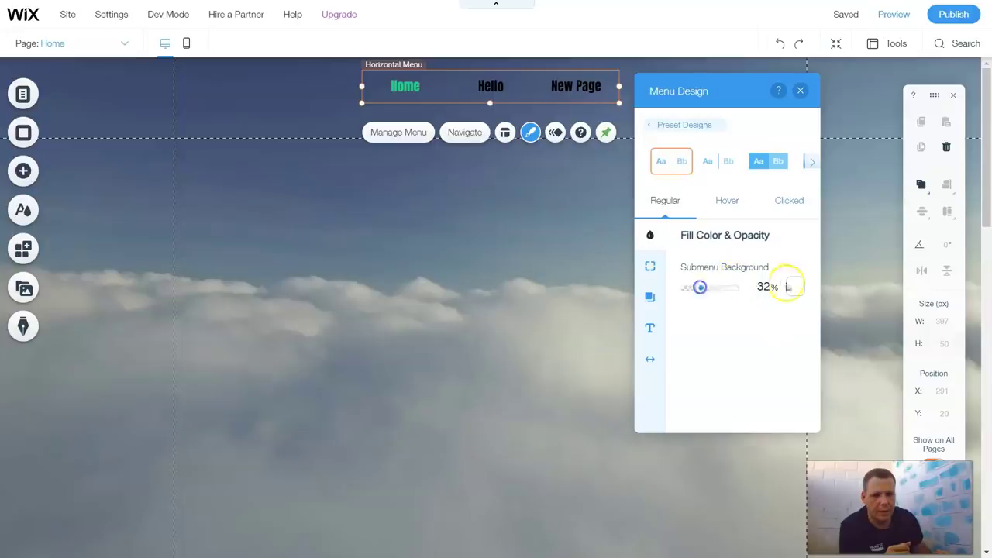
{"action": "left_click", "coordinate": [789, 286]}
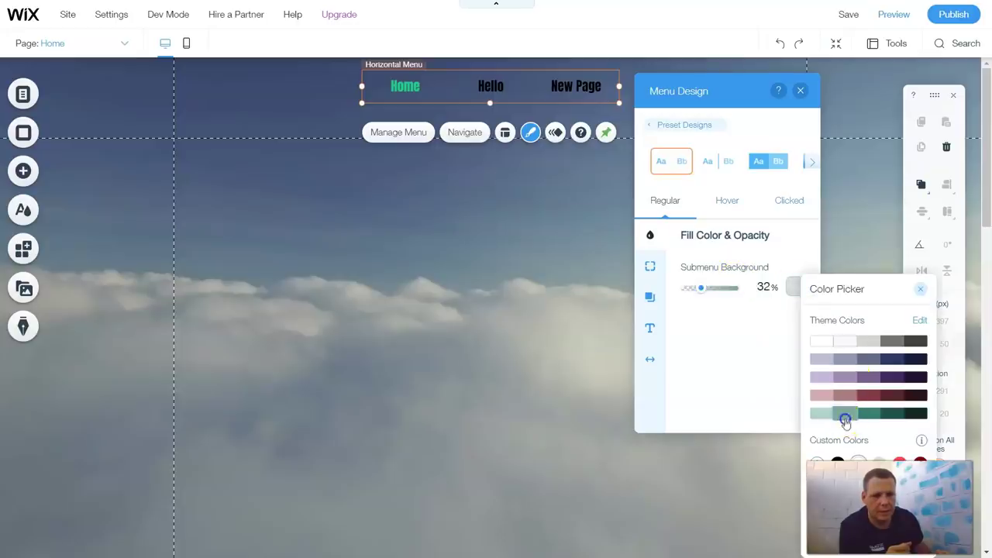
{"action": "left_click", "coordinate": [650, 265]}
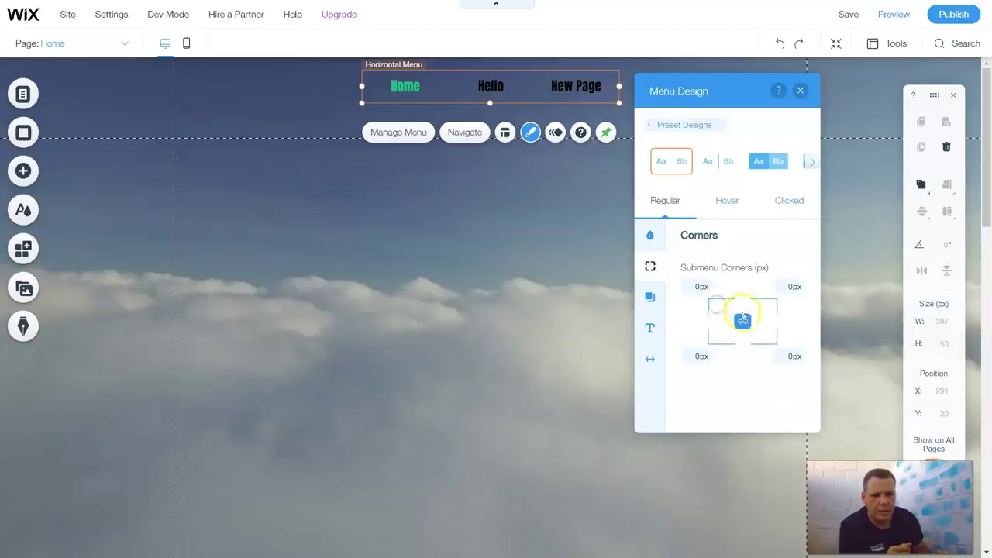
{"action": "left_click", "coordinate": [741, 324]}
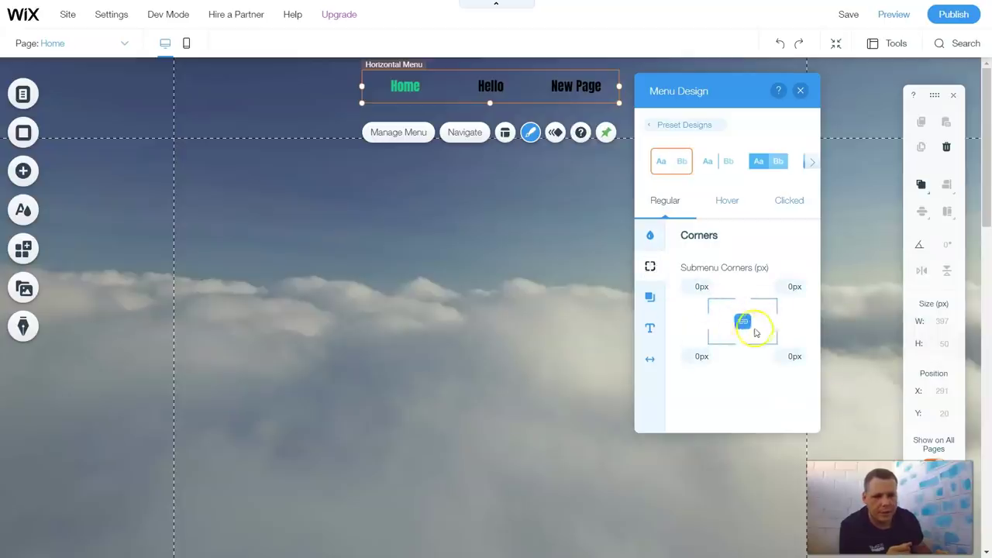
{"action": "left_click", "coordinate": [742, 325]}
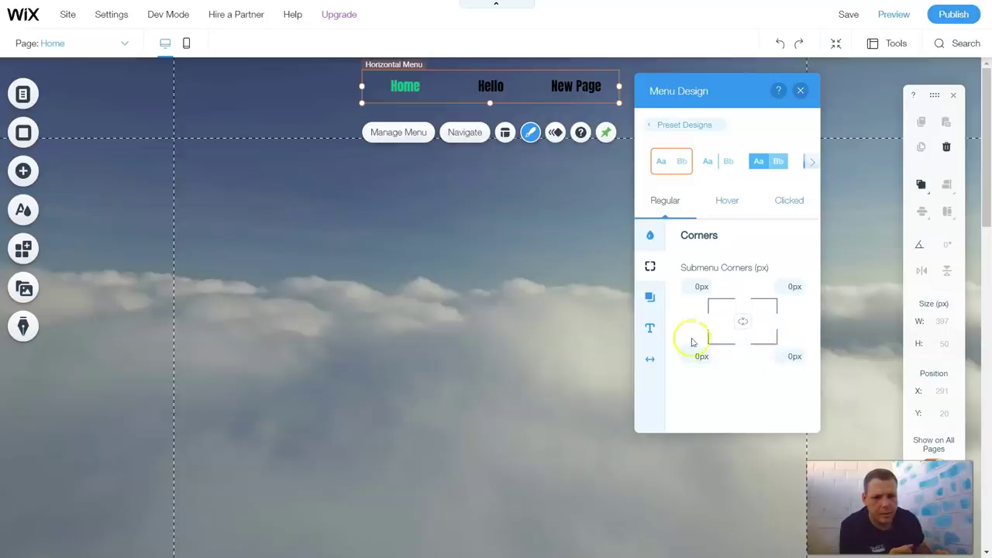
{"action": "left_click", "coordinate": [651, 299]}
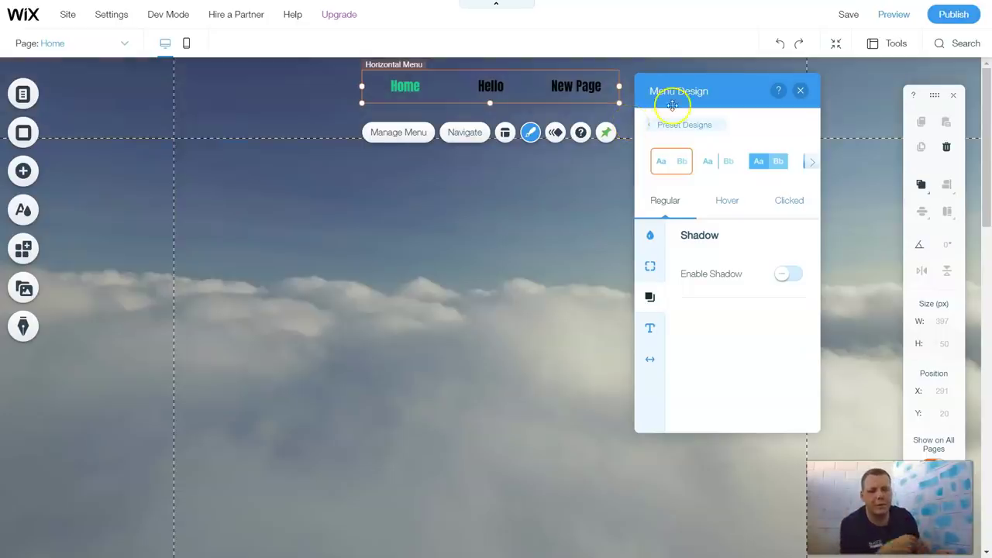
Set the menu text to Heading 3 in 40 px Impact with 3 px bottom spacing.
{"action": "left_click", "coordinate": [651, 329]}
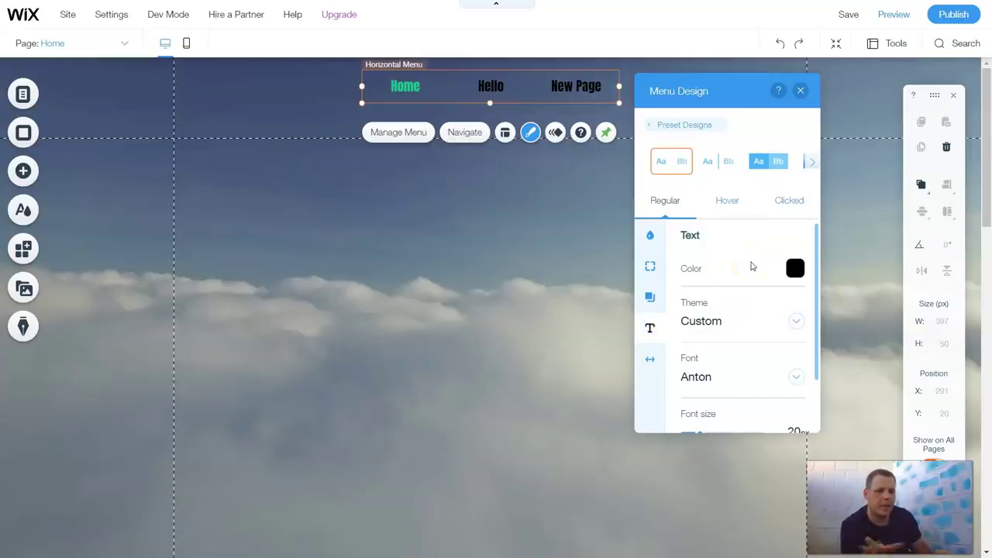
{"action": "scroll", "coordinate": [745, 309], "scroll_direction": "down", "scroll_amount": 1}
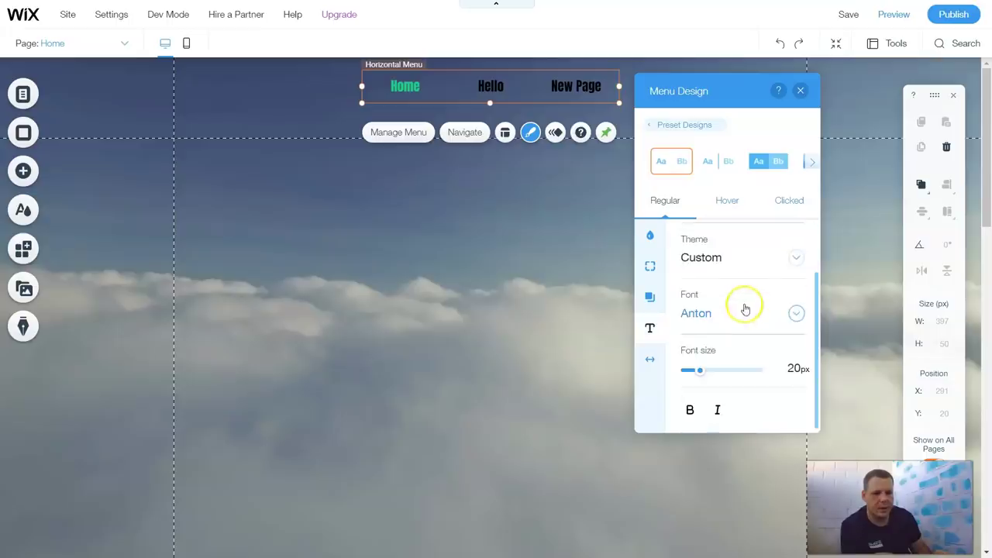
{"action": "left_click", "coordinate": [749, 257]}
{"action": "left_click", "coordinate": [738, 362]}
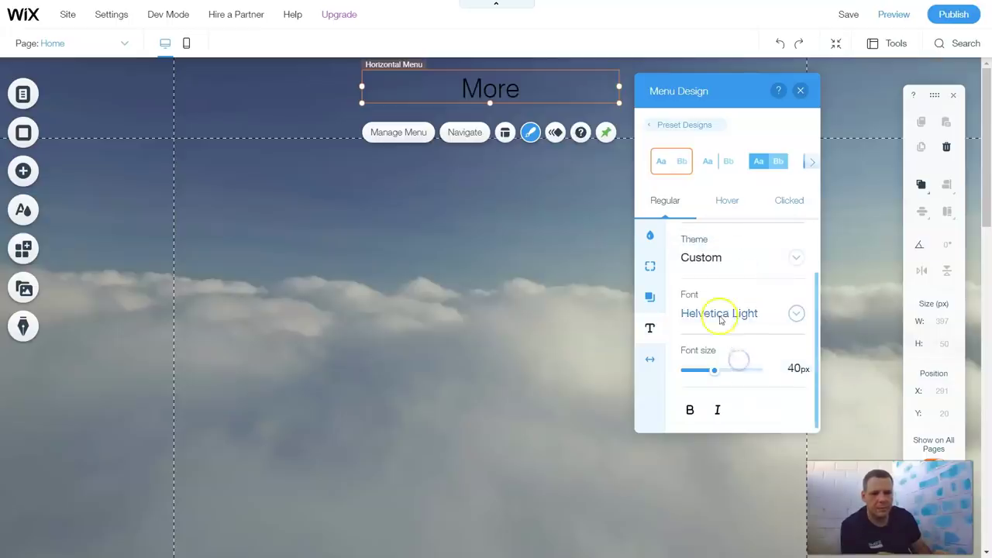
{"action": "left_click", "coordinate": [769, 316]}
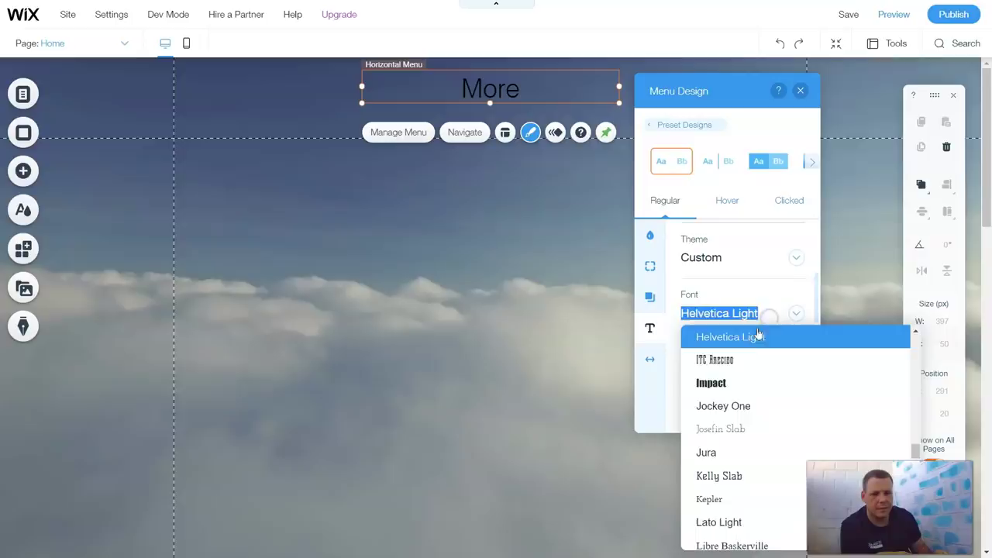
{"action": "left_click", "coordinate": [714, 388]}
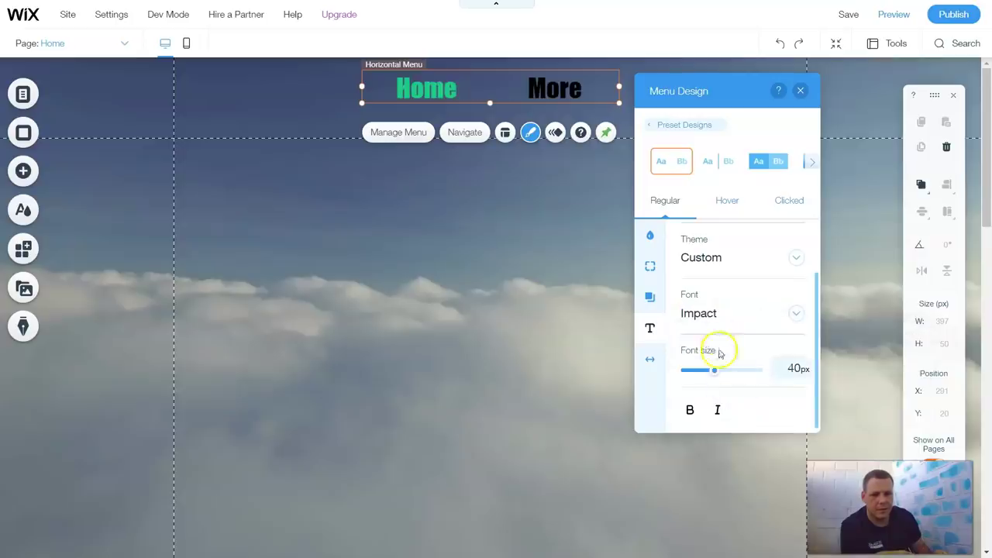
{"action": "left_click", "coordinate": [645, 364]}
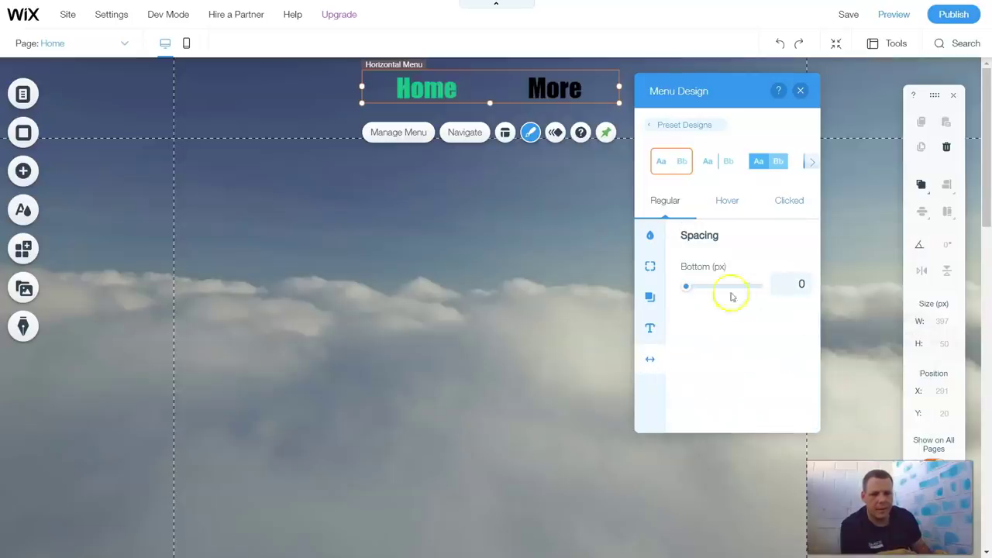
{"action": "left_click_drag", "start_coordinate": [704, 291], "coordinate": [711, 288]}
{"action": "left_click", "coordinate": [650, 328]}
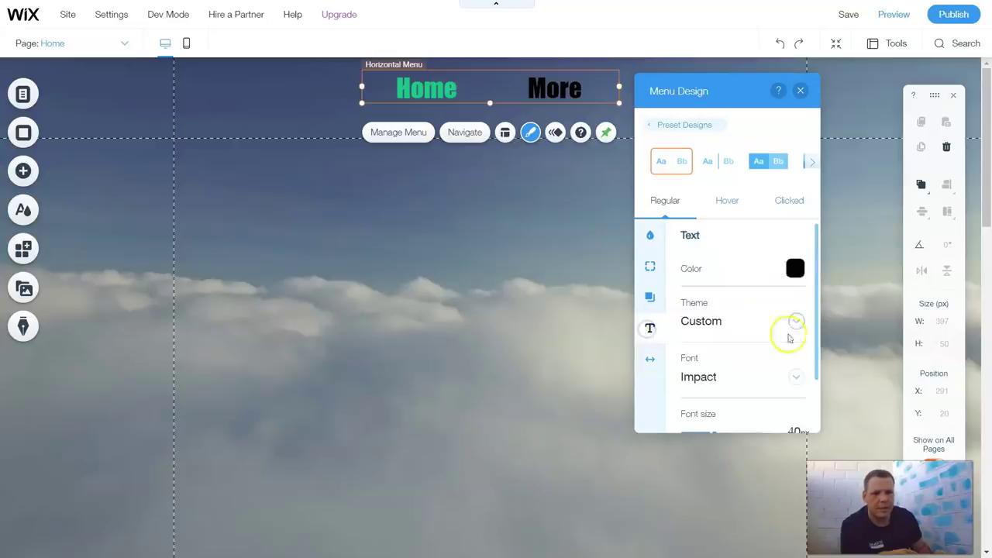
{"action": "scroll", "coordinate": [716, 346], "scroll_direction": "down", "scroll_amount": 2}
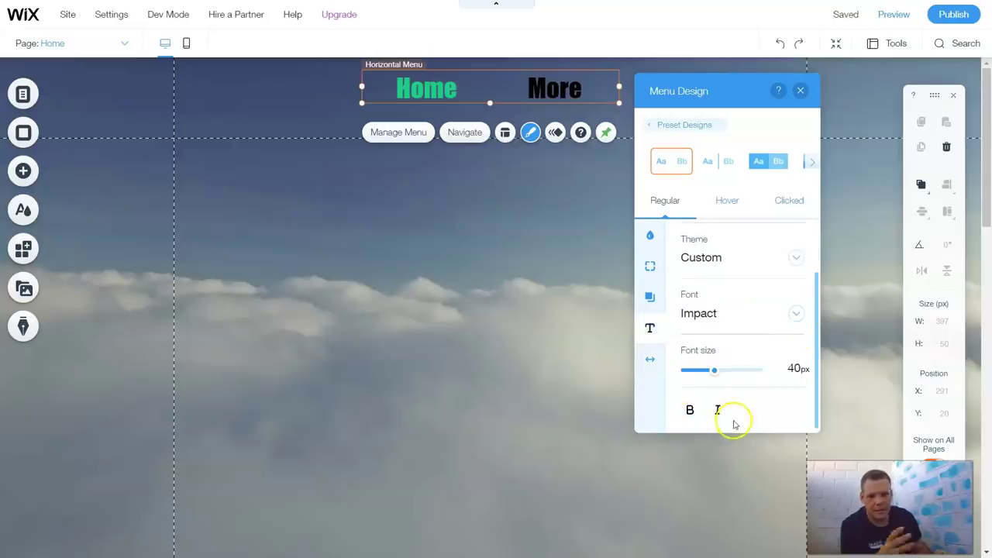
{"action": "left_click", "coordinate": [802, 92]}
Reselect the Home/More menu and apply the Bounce-In entrance animation.
{"action": "left_click", "coordinate": [583, 203]}
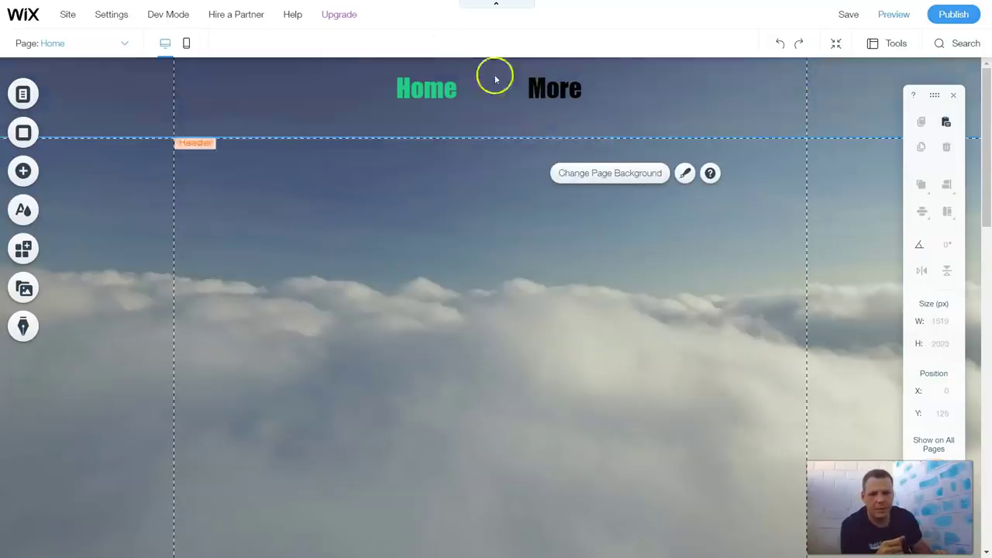
{"action": "left_click", "coordinate": [560, 91]}
{"action": "left_click", "coordinate": [555, 133]}
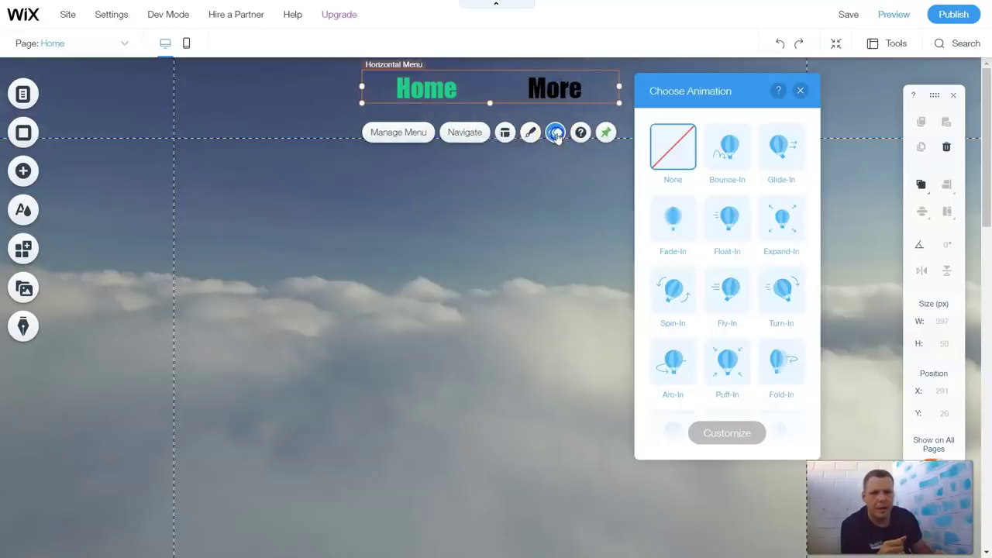
{"action": "left_click", "coordinate": [728, 159]}
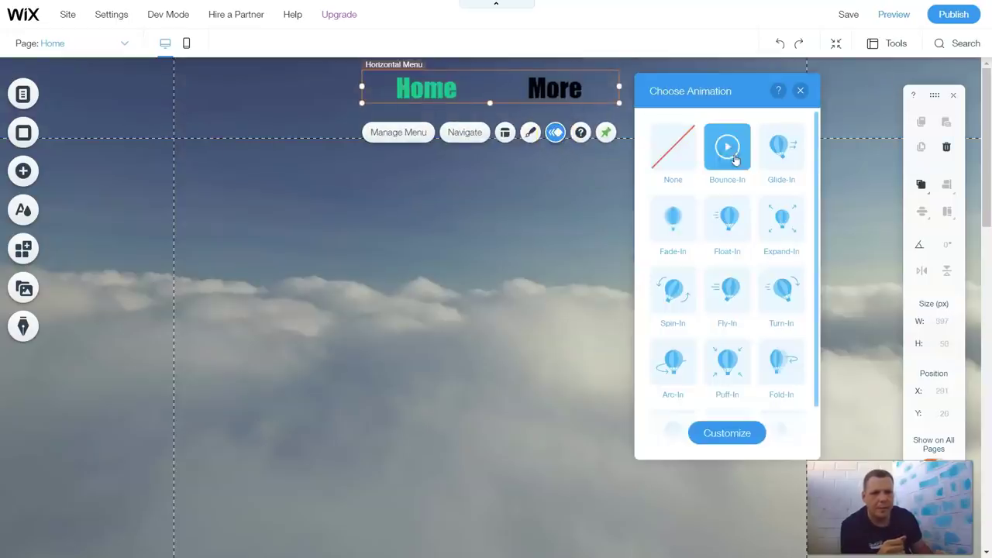
{"action": "left_click", "coordinate": [751, 240]}
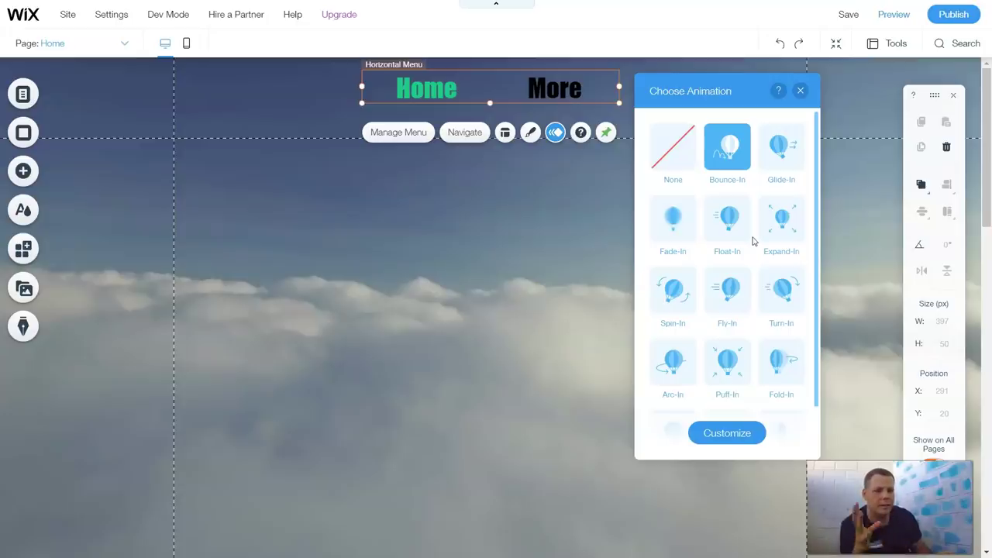
{"action": "left_click", "coordinate": [801, 91]}
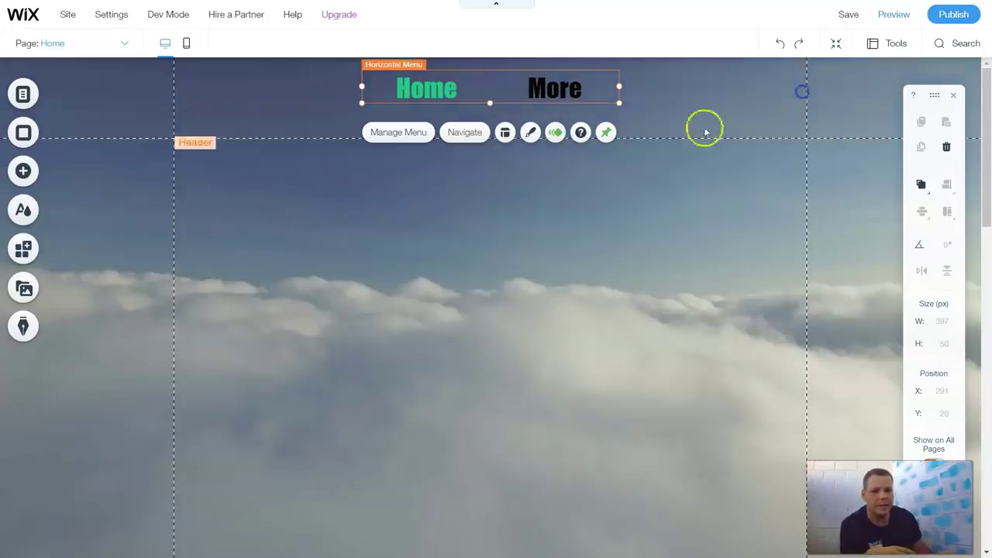
Try several pin-to-screen positions and horizontal offsets (290, 82, 13) for the menu.
{"action": "left_click", "coordinate": [607, 133]}
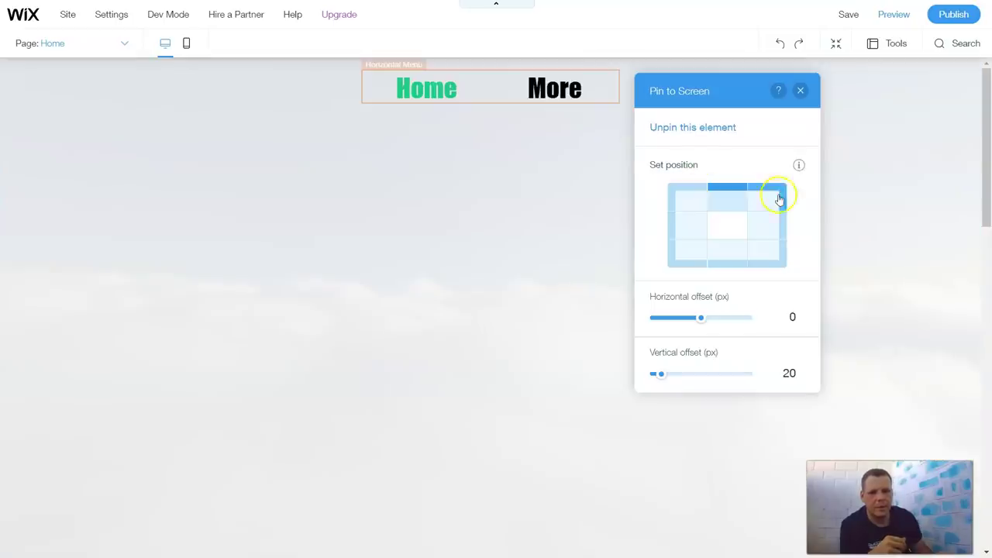
{"action": "left_click", "coordinate": [683, 194]}
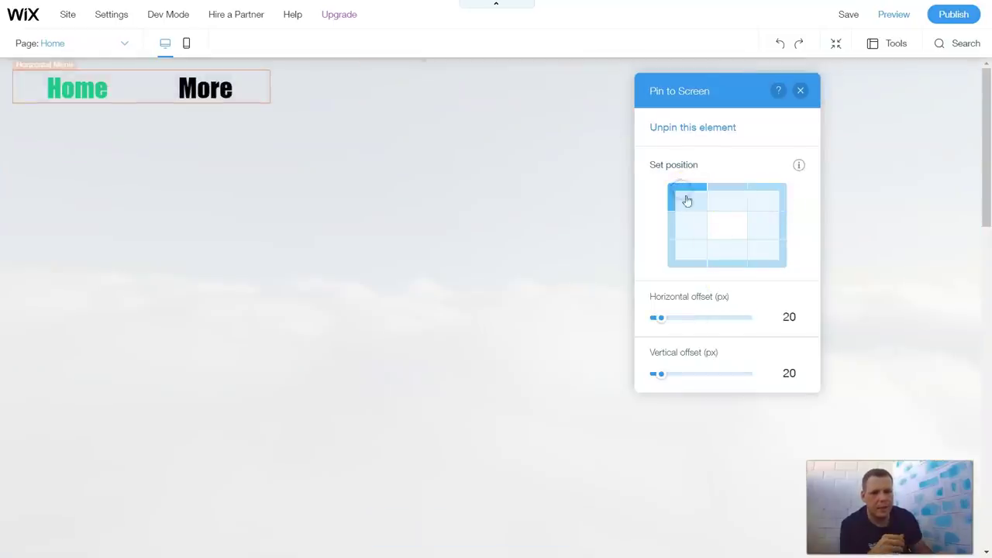
{"action": "left_click", "coordinate": [733, 200]}
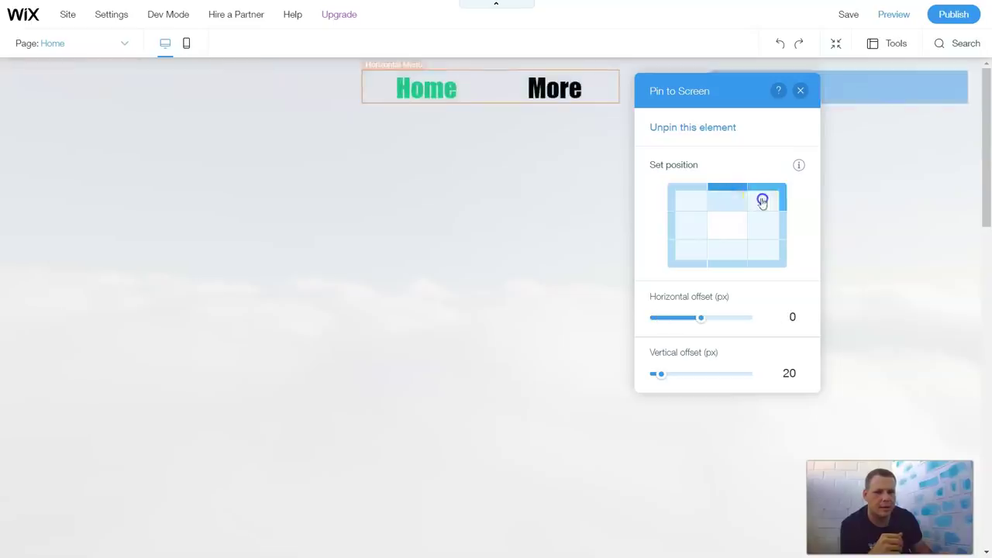
{"action": "left_click", "coordinate": [763, 202]}
{"action": "left_click", "coordinate": [778, 225]}
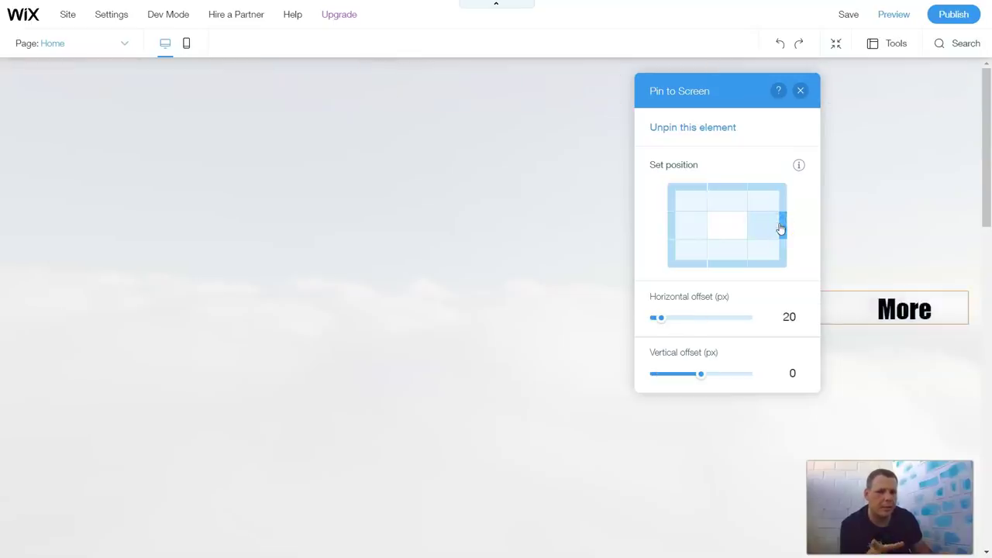
{"action": "left_click", "coordinate": [702, 322]}
{"action": "left_click", "coordinate": [745, 326]}
{"action": "left_click", "coordinate": [680, 321]}
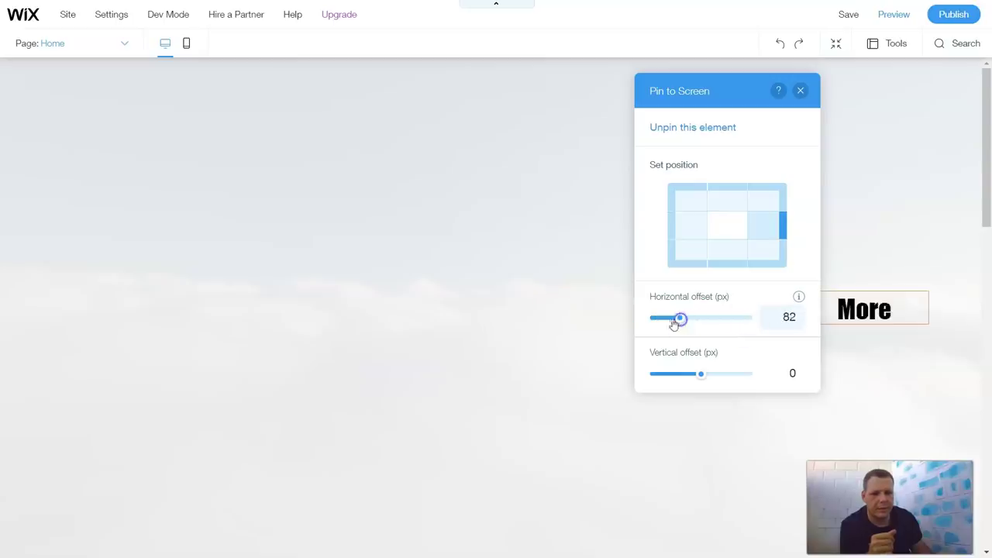
{"action": "left_click", "coordinate": [658, 319]}
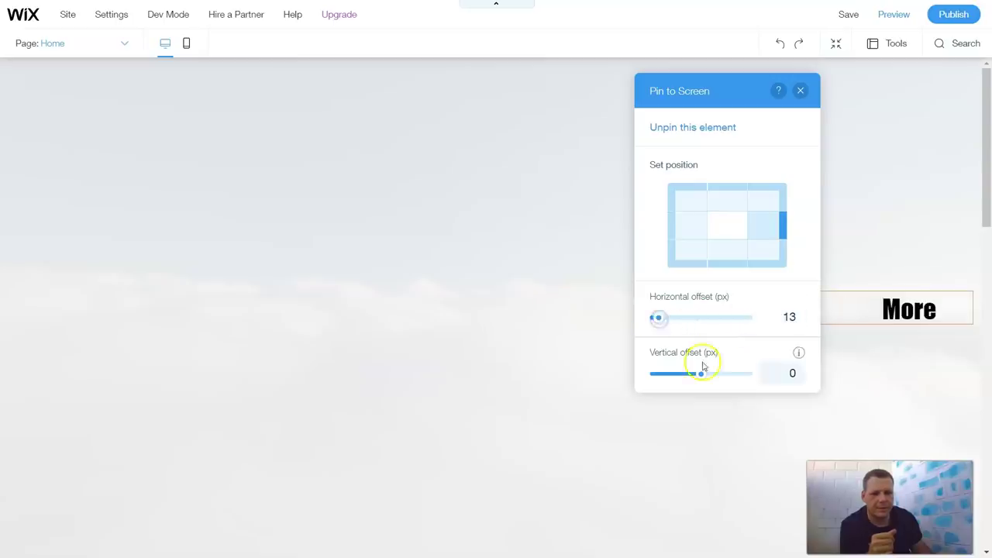
{"action": "left_click", "coordinate": [801, 91]}
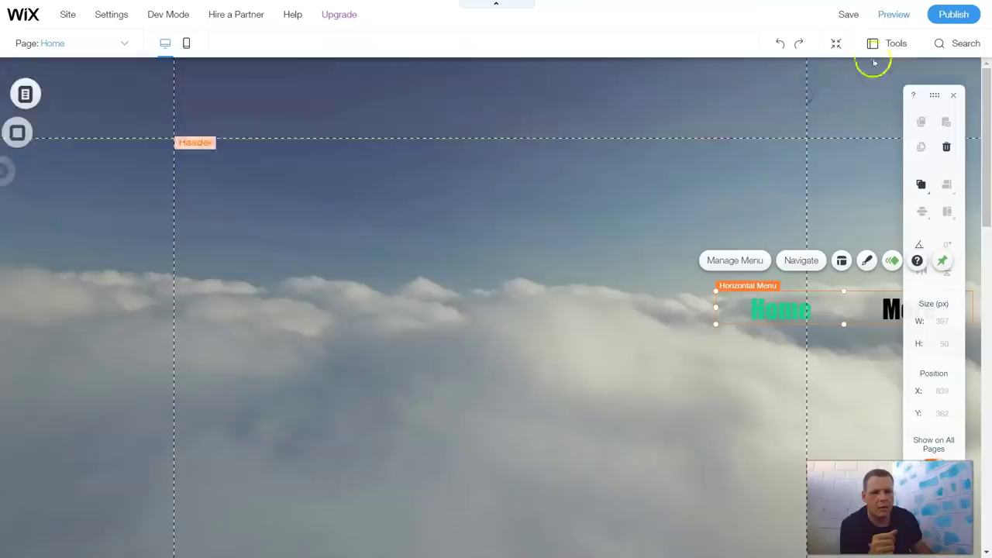
Re-pin the menu to the top-centre cell, 20 px down, and verify the pin settings.
{"action": "left_click", "coordinate": [822, 306]}
{"action": "left_click", "coordinate": [680, 90]}
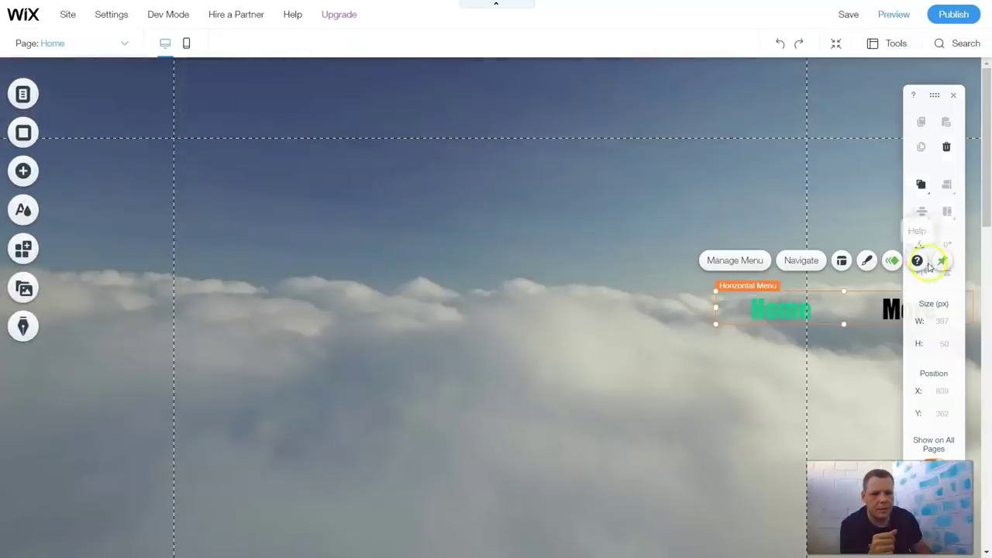
{"action": "left_click", "coordinate": [942, 261]}
{"action": "left_click", "coordinate": [594, 202]}
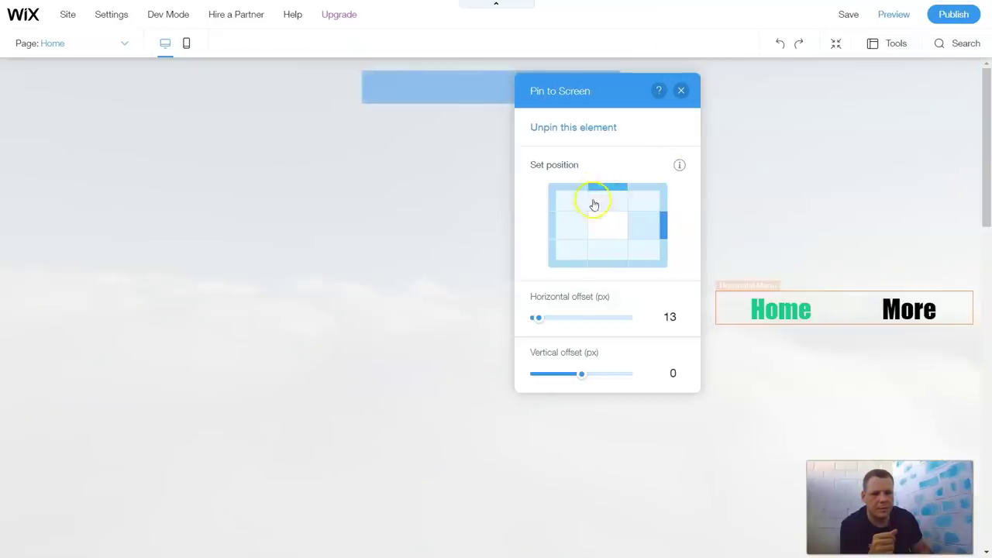
{"action": "left_click", "coordinate": [681, 90]}
{"action": "left_click", "coordinate": [624, 225]}
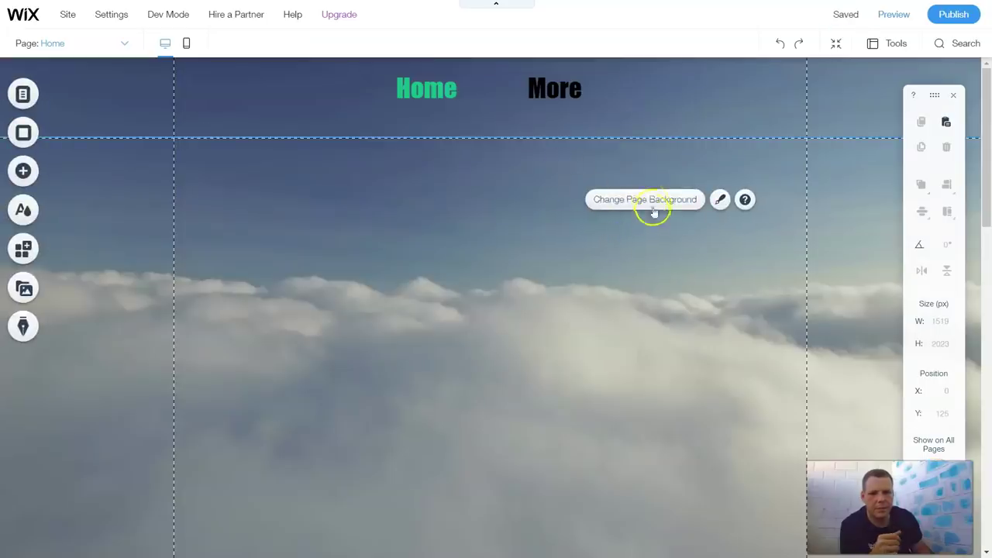
{"action": "left_click", "coordinate": [497, 95]}
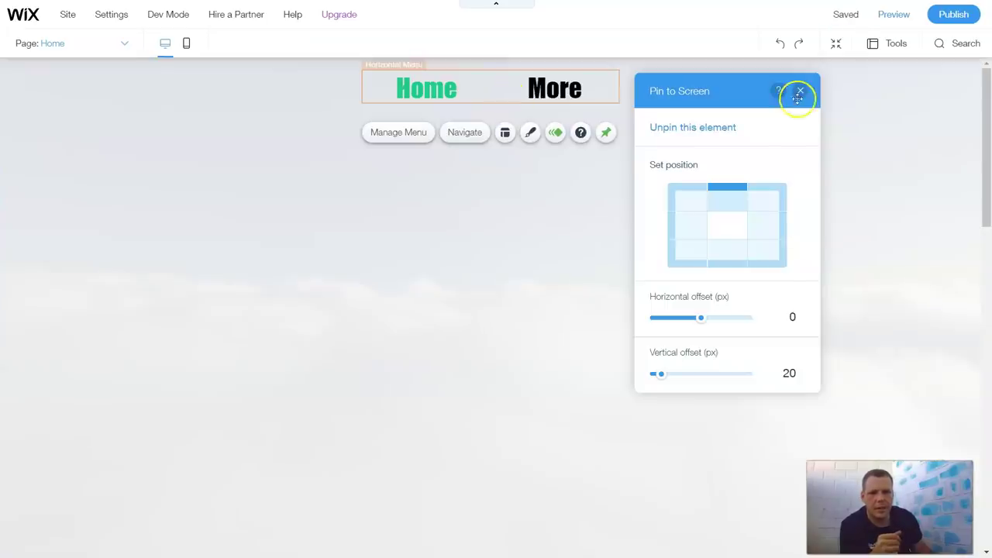
{"action": "left_click", "coordinate": [802, 92]}
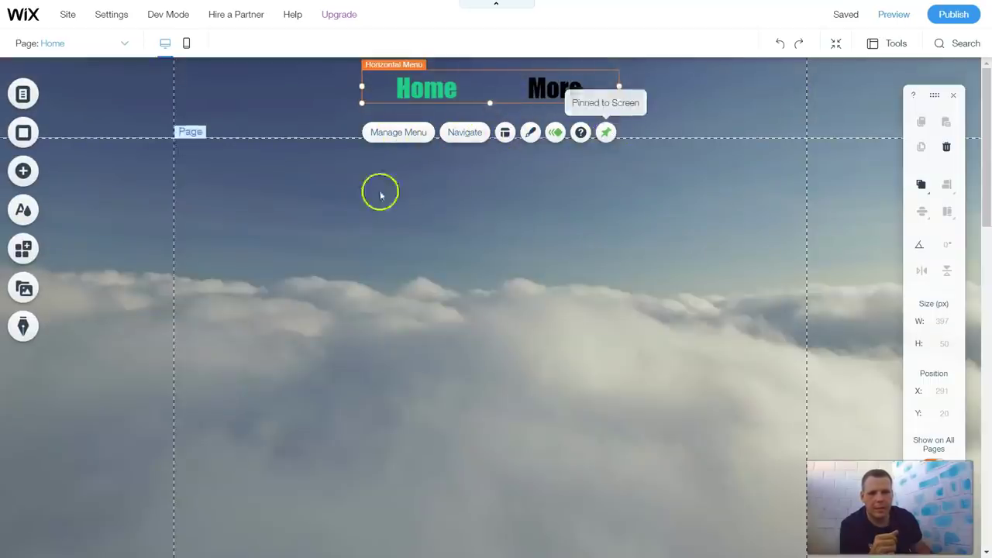
Look through the Horizontal and Vertical menu designs, then show the Anchor Menus designs.
{"action": "left_click", "coordinate": [23, 171]}
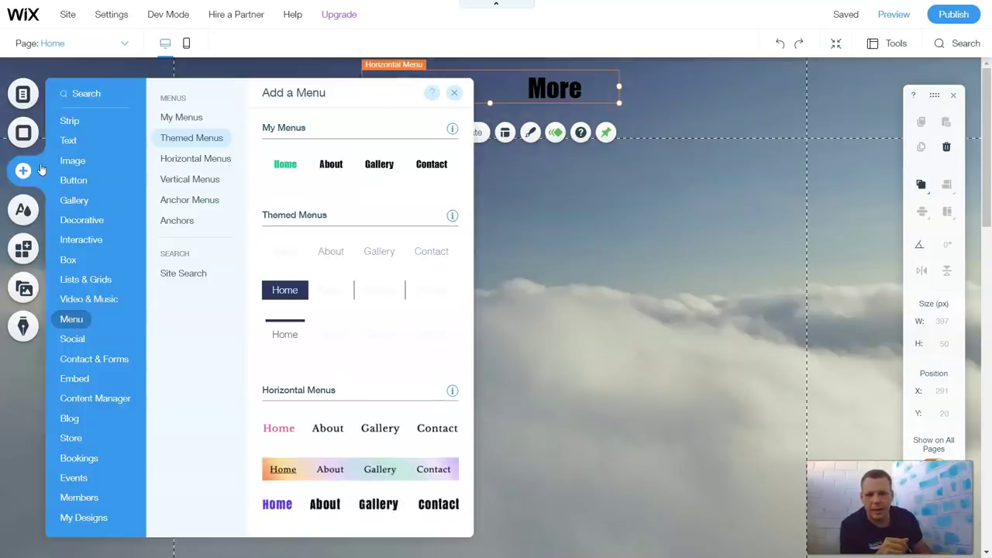
{"action": "left_click", "coordinate": [194, 159]}
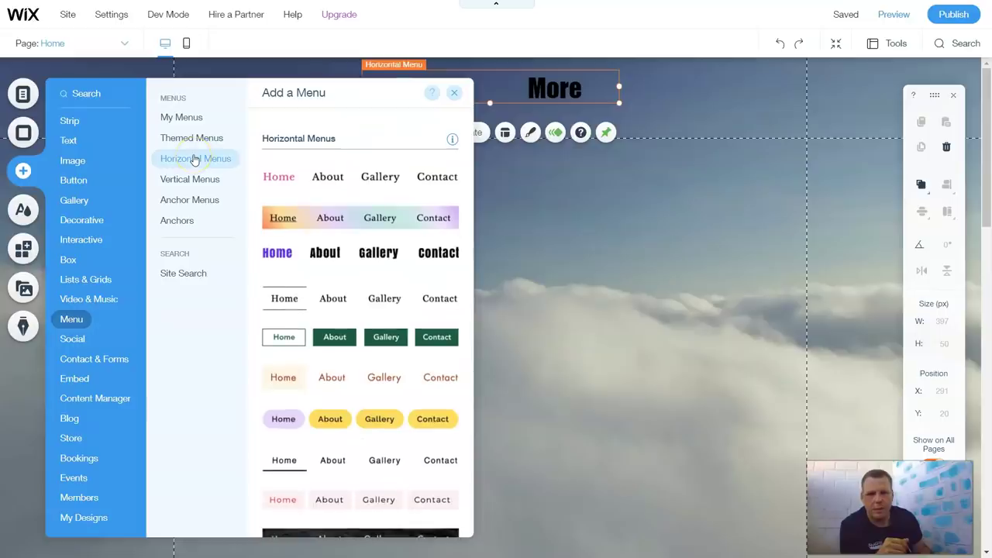
{"action": "left_click", "coordinate": [200, 178]}
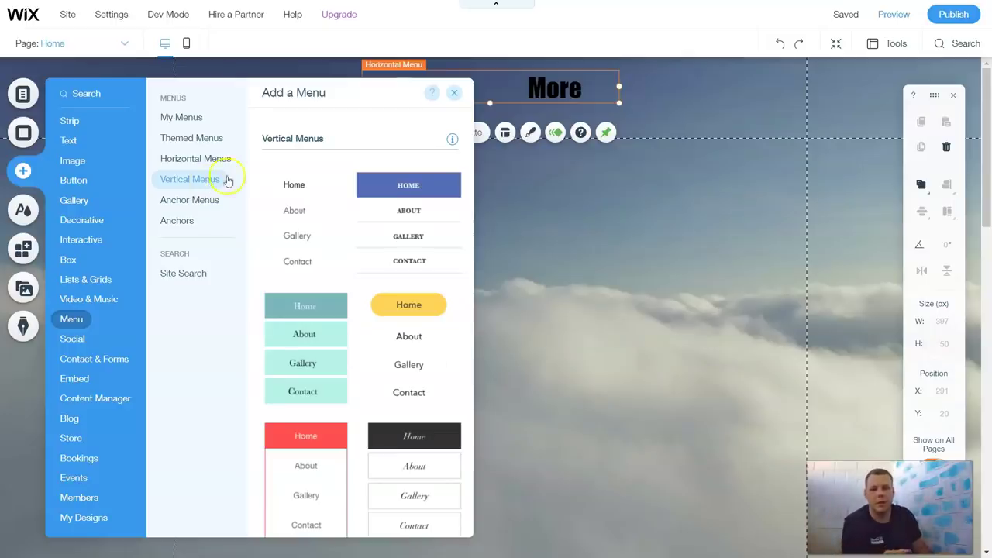
{"action": "scroll", "coordinate": [344, 215], "scroll_direction": "up", "scroll_amount": 6}
{"action": "scroll", "coordinate": [372, 248], "scroll_direction": "up", "scroll_amount": 3}
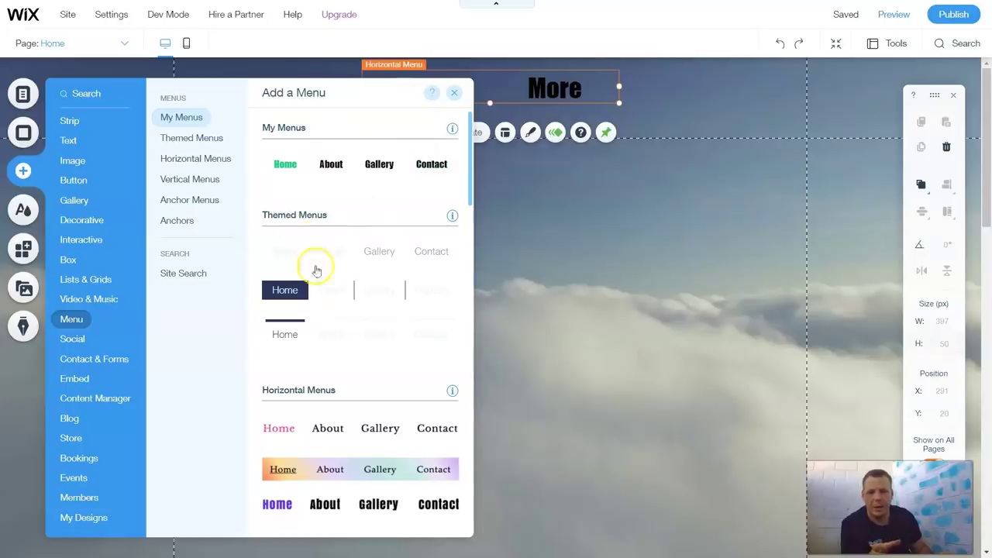
{"action": "scroll", "coordinate": [314, 256], "scroll_direction": "down", "scroll_amount": 2}
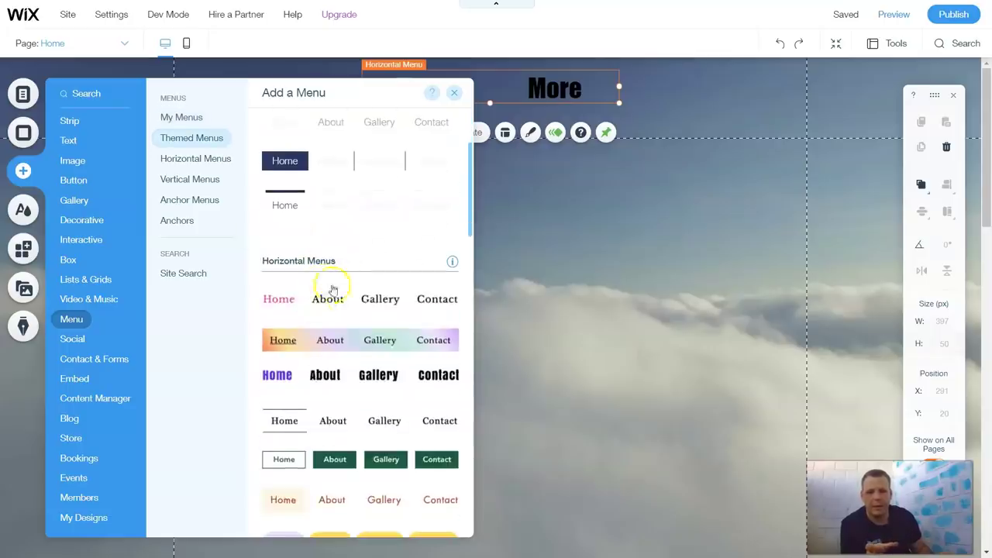
{"action": "scroll", "coordinate": [363, 311], "scroll_direction": "down", "scroll_amount": 1}
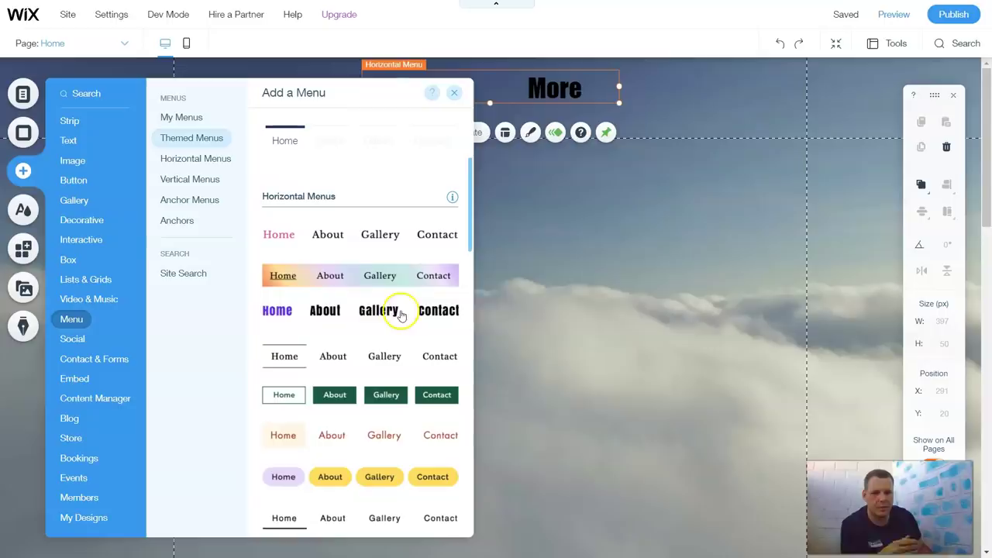
{"action": "scroll", "coordinate": [388, 314], "scroll_direction": "down", "scroll_amount": 4}
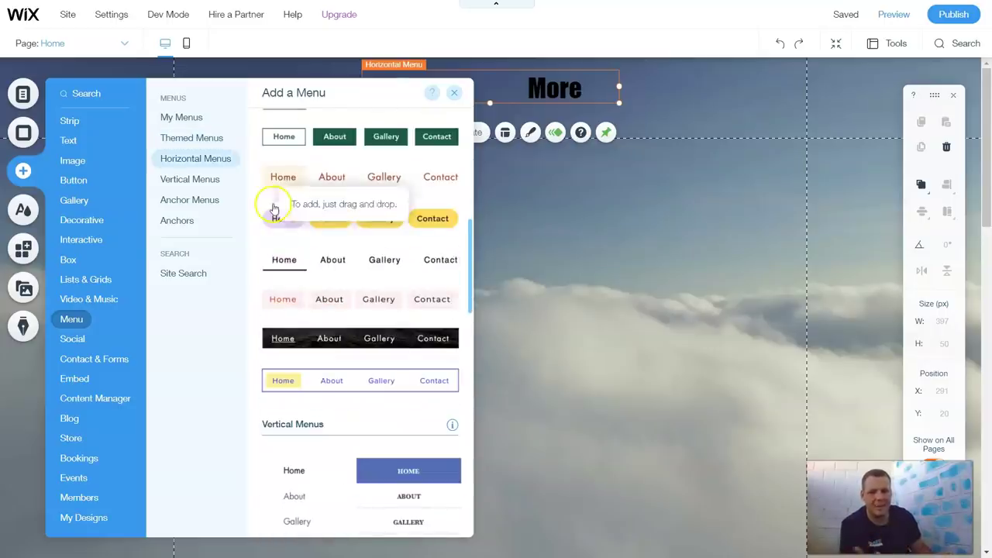
{"action": "left_click", "coordinate": [204, 199]}
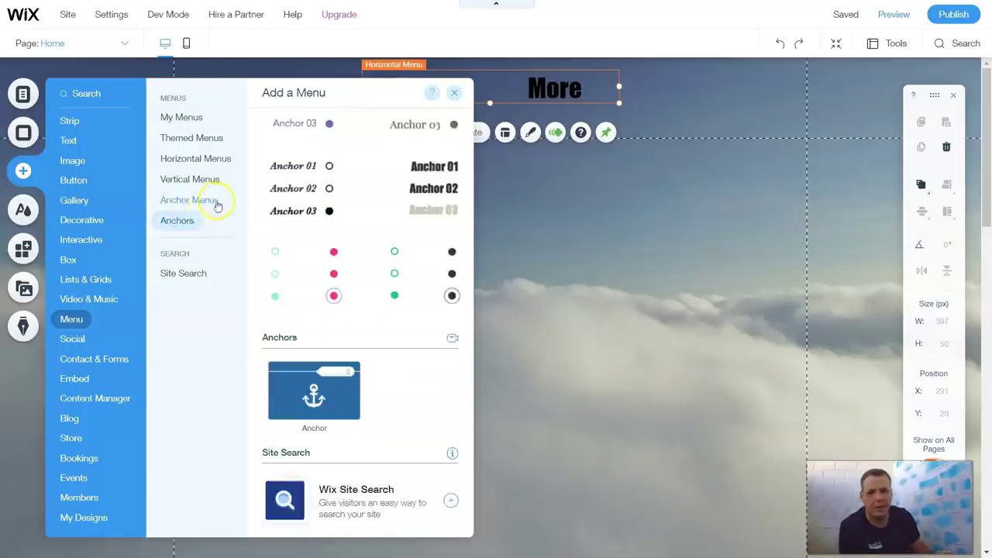
{"action": "left_click", "coordinate": [635, 190]}
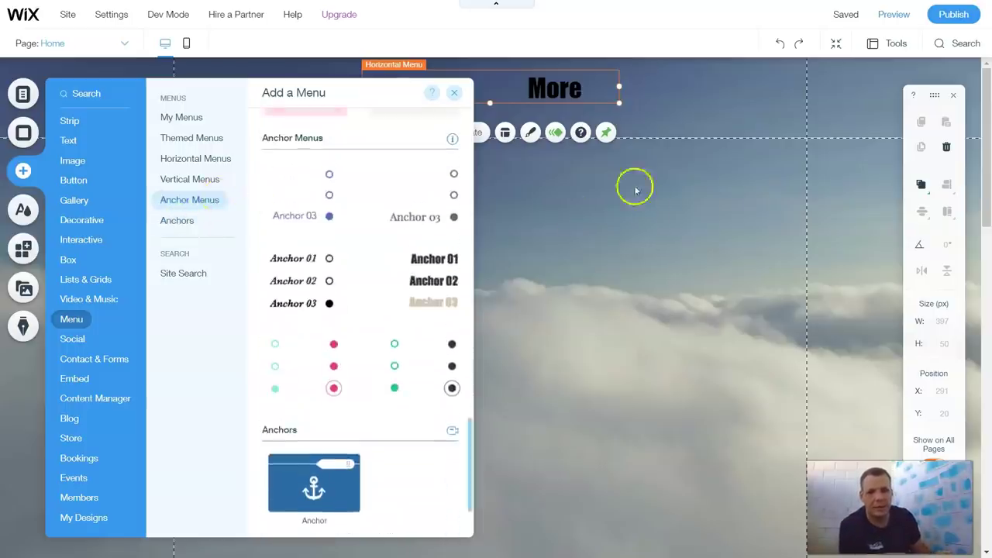
Place a 118 × 92 px anchor menu near the right edge of the Home page.
{"action": "left_click", "coordinate": [300, 260]}
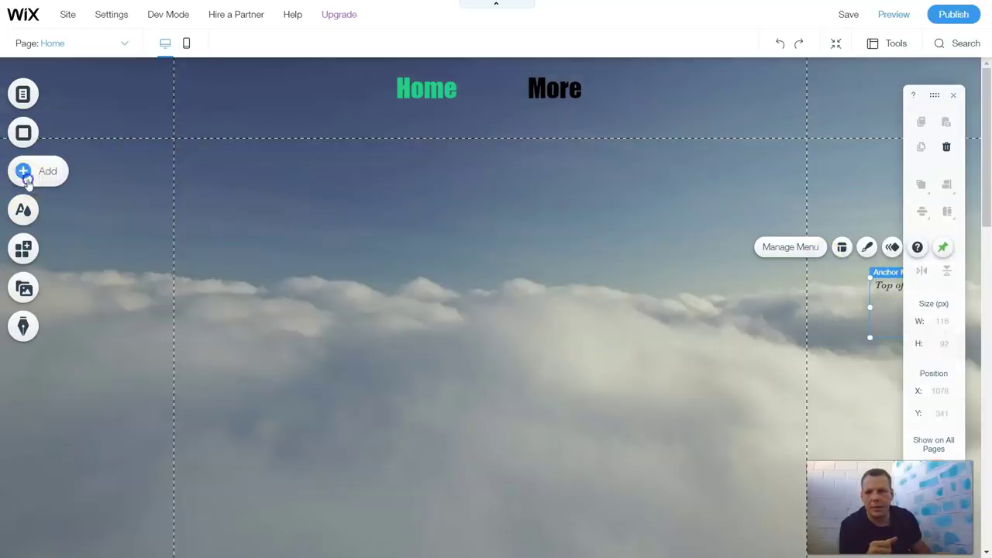
{"action": "left_click", "coordinate": [62, 181]}
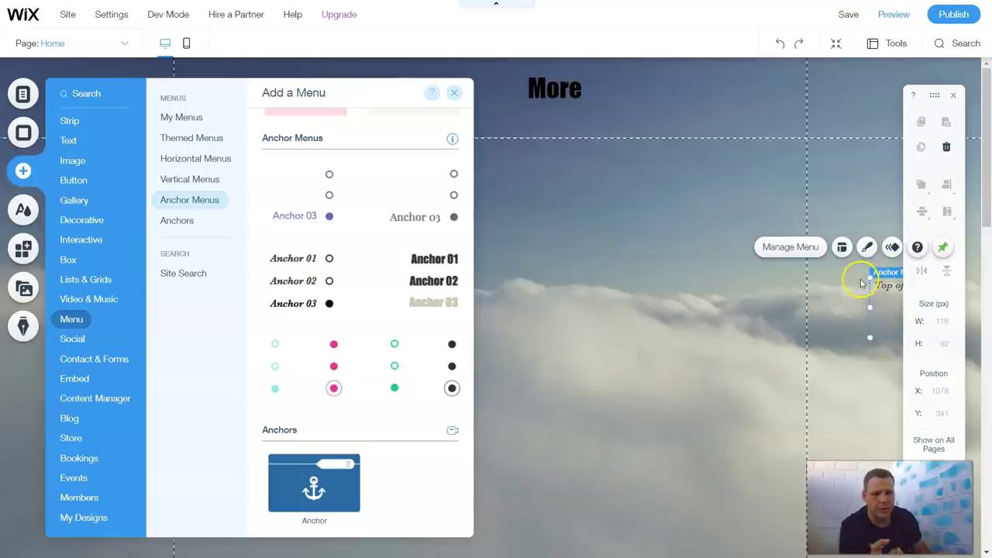
Add a page anchor named 'Anchor 1' at Y 402 on the Home page.
{"action": "left_click", "coordinate": [200, 222]}
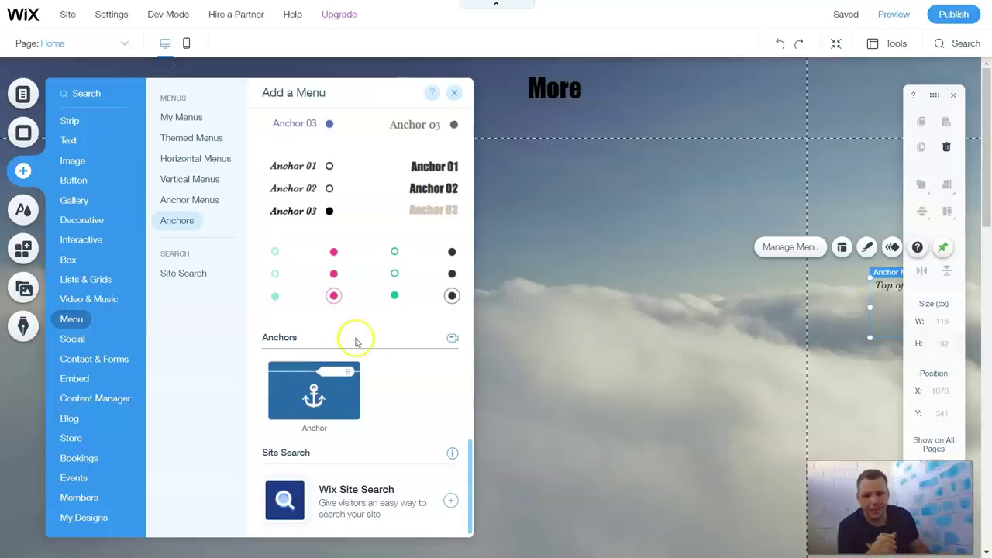
{"action": "left_click", "coordinate": [328, 400]}
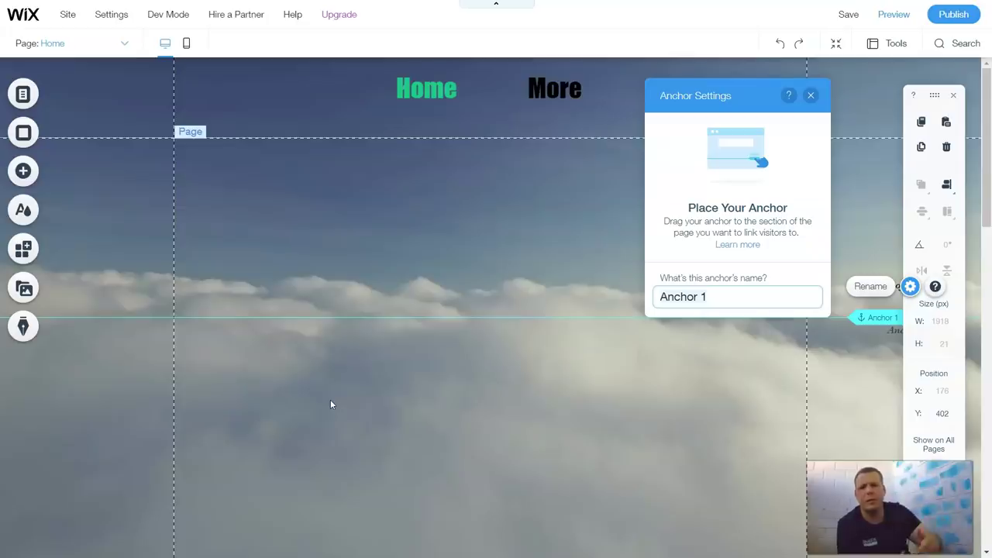
Rename the anchor at Y 402 from 'Anchor 1' to 'More' and close its settings.
{"action": "left_click", "coordinate": [409, 91]}
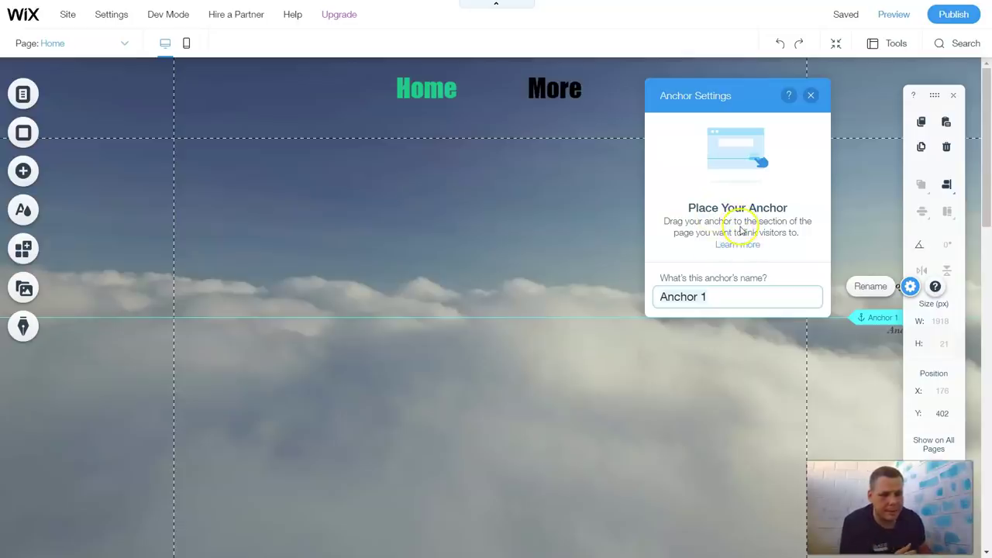
{"action": "triple_click", "coordinate": [720, 304]}
{"action": "key", "text": "BackSpace"}
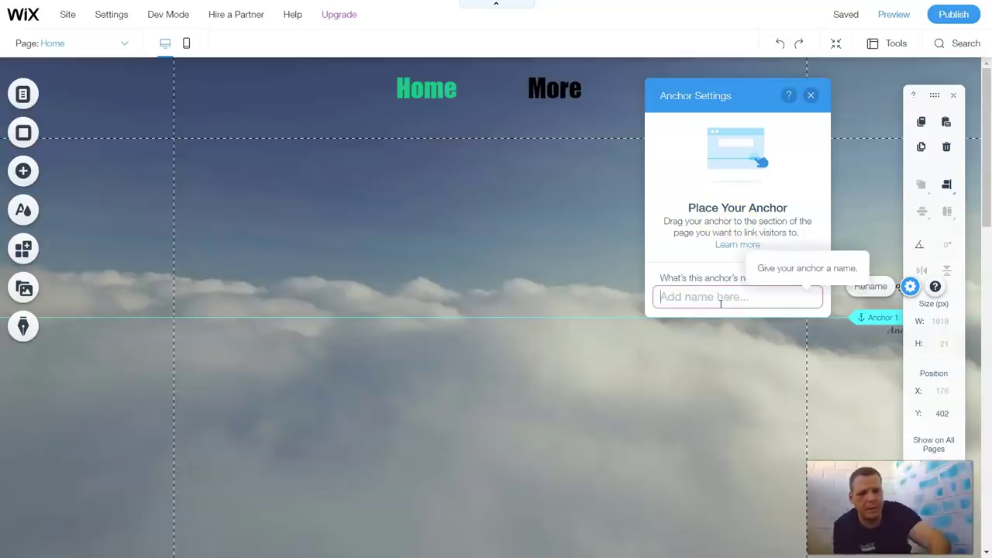
{"action": "type", "text": "More"}
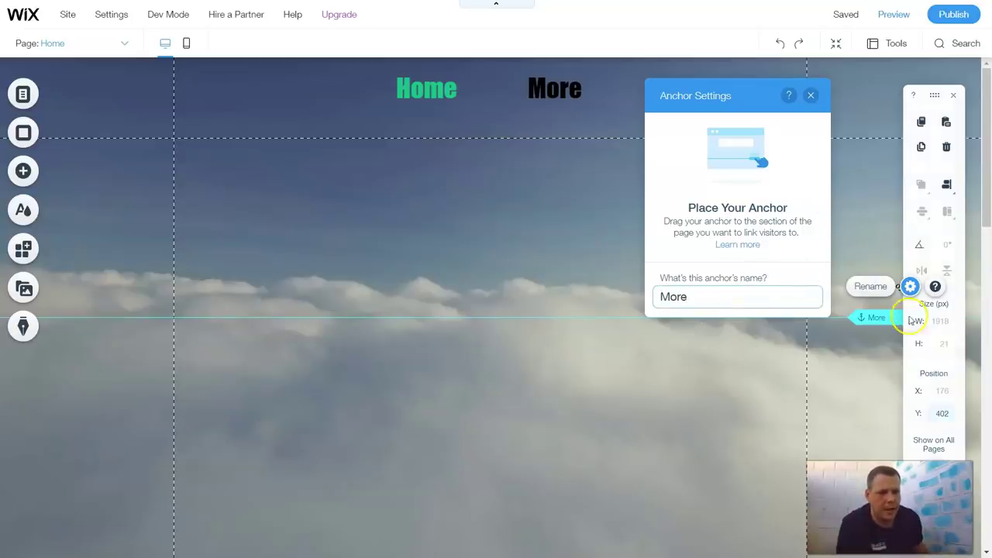
{"action": "key", "text": "Return"}
{"action": "left_click", "coordinate": [910, 289]}
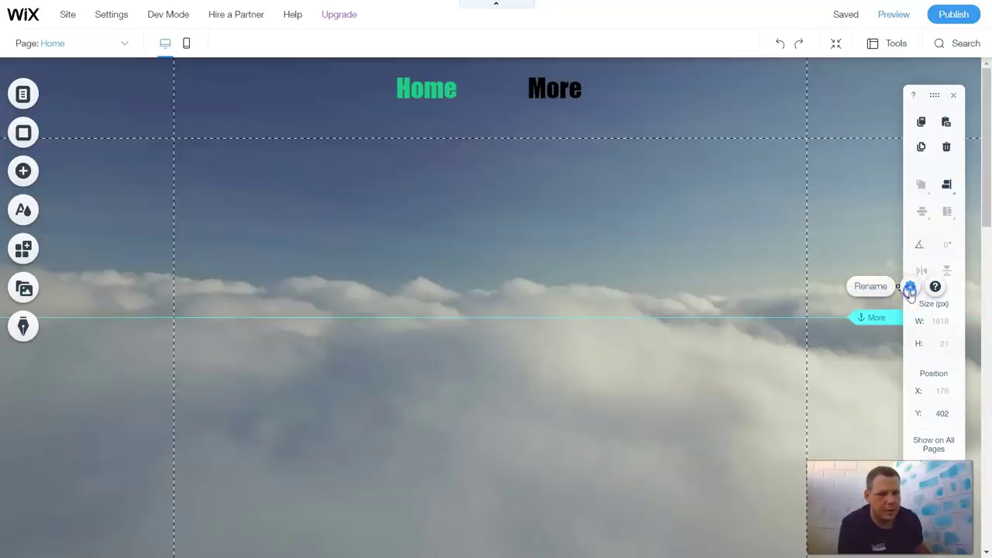
Nudge the More anchor slightly lower on the page and reselect it.
{"action": "left_click_drag", "start_coordinate": [884, 318], "coordinate": [798, 336]}
{"action": "left_click", "coordinate": [864, 337]}
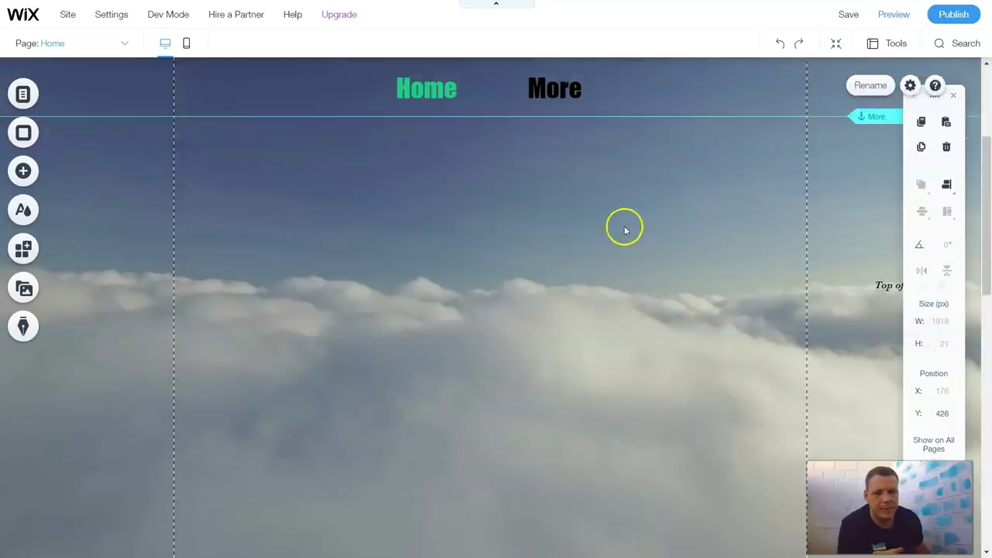
{"action": "scroll", "coordinate": [651, 233], "scroll_direction": "down", "scroll_amount": 6}
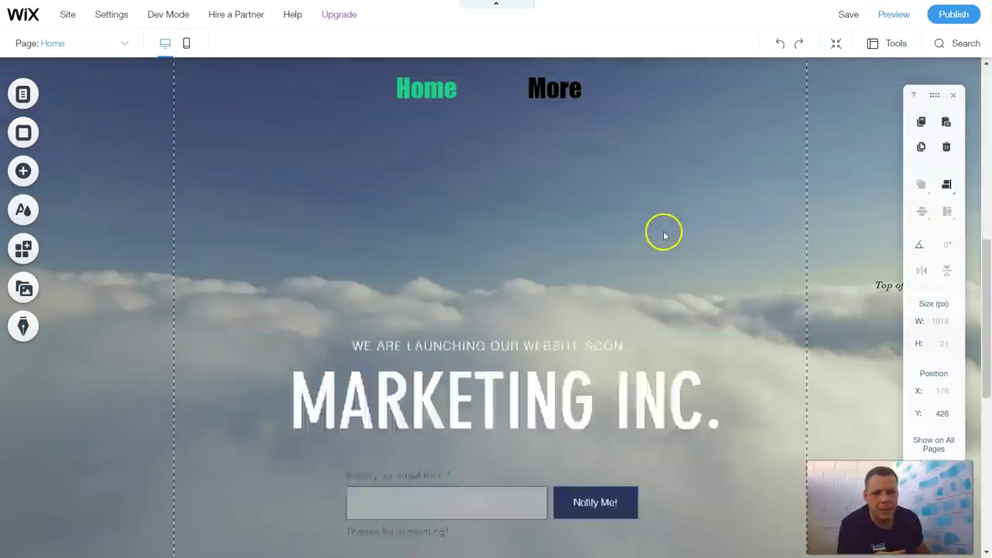
{"action": "scroll", "coordinate": [667, 229], "scroll_direction": "up", "scroll_amount": 3}
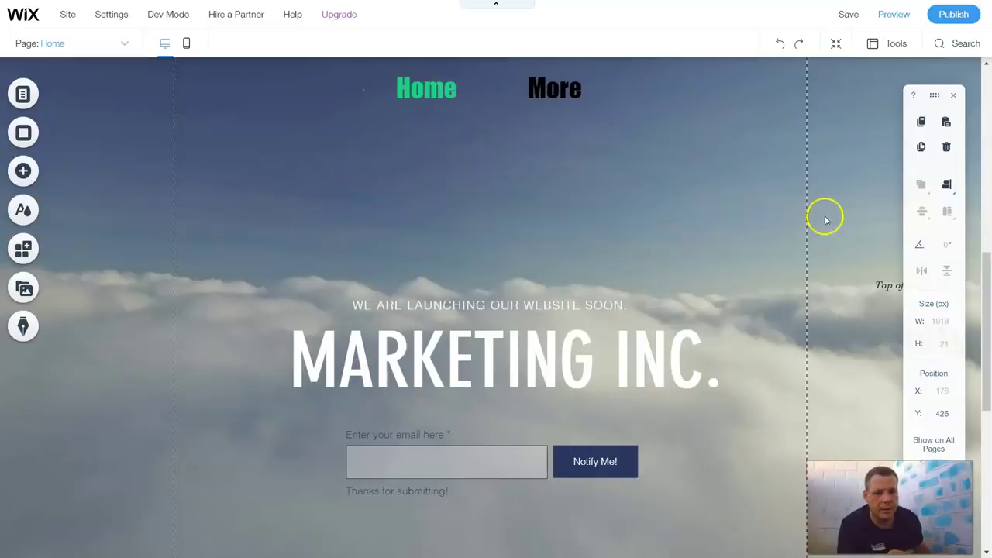
{"action": "scroll", "coordinate": [826, 221], "scroll_direction": "up", "scroll_amount": 4}
Drag the More anchor down to Y 1532, level with the email signup form, and move the toolbar aside.
{"action": "left_click_drag", "start_coordinate": [875, 203], "coordinate": [899, 523]}
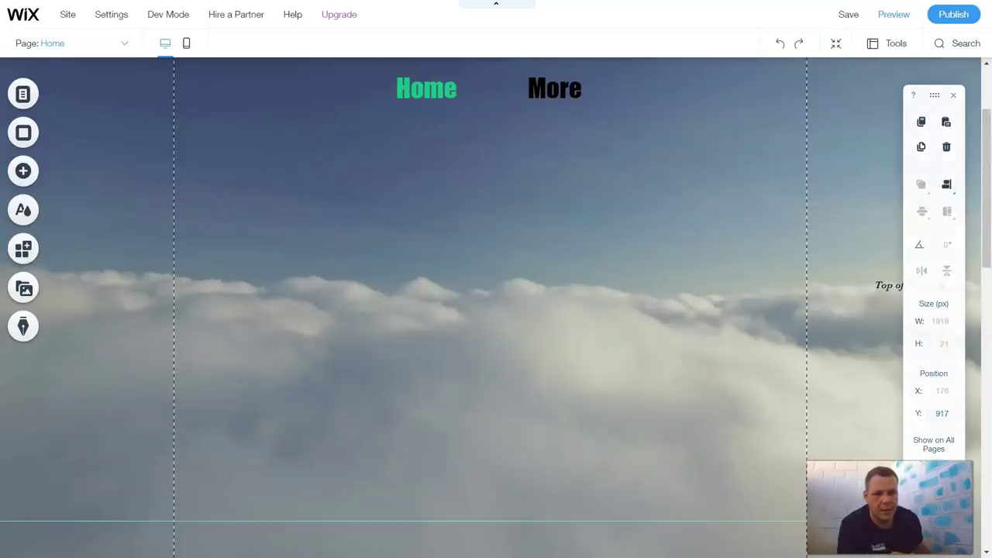
{"action": "scroll", "coordinate": [660, 428], "scroll_direction": "down", "scroll_amount": 5}
{"action": "left_click_drag", "start_coordinate": [859, 133], "coordinate": [851, 387]}
{"action": "scroll", "coordinate": [618, 215], "scroll_direction": "down", "scroll_amount": 3}
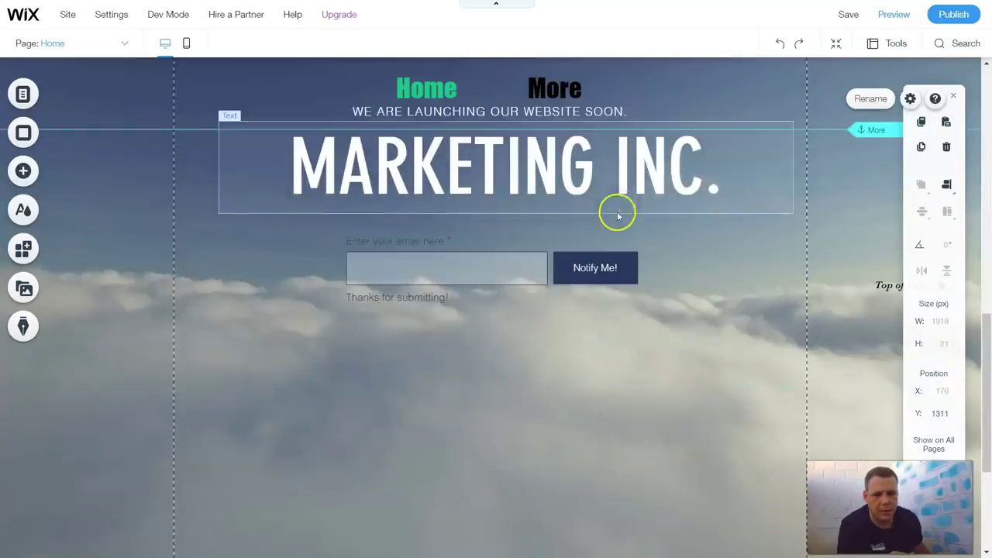
{"action": "left_click_drag", "start_coordinate": [877, 131], "coordinate": [859, 272]}
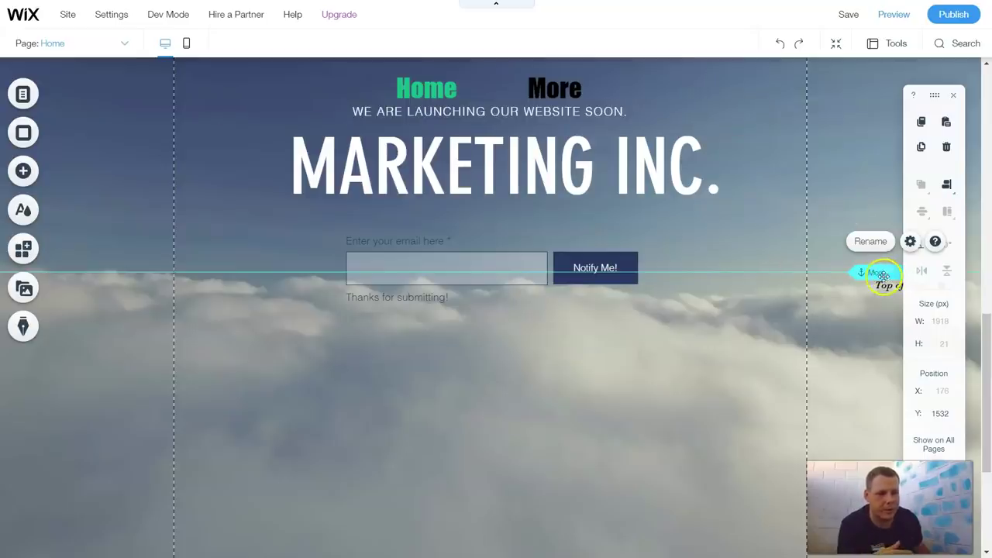
{"action": "left_click_drag", "start_coordinate": [877, 272], "coordinate": [872, 286]}
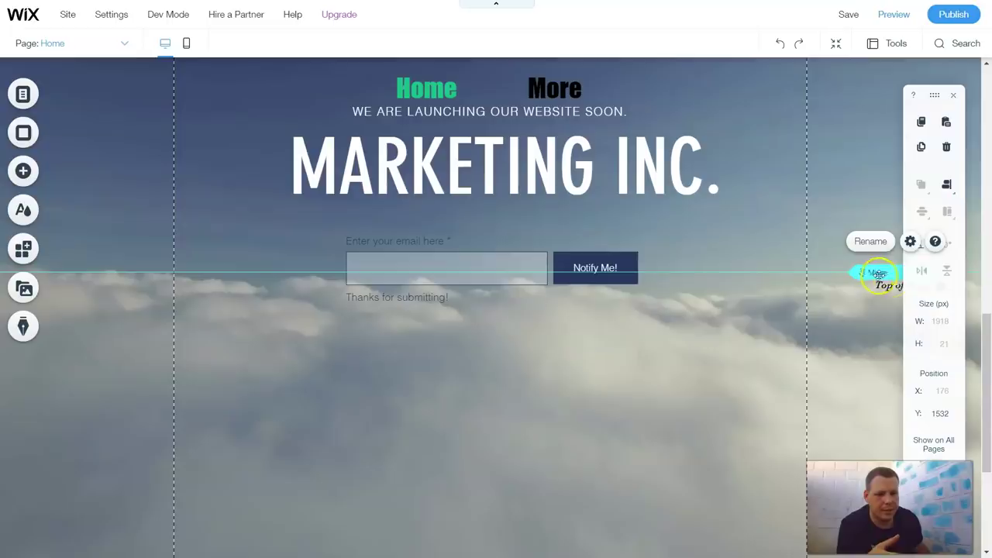
{"action": "left_click_drag", "start_coordinate": [935, 94], "coordinate": [136, 113]}
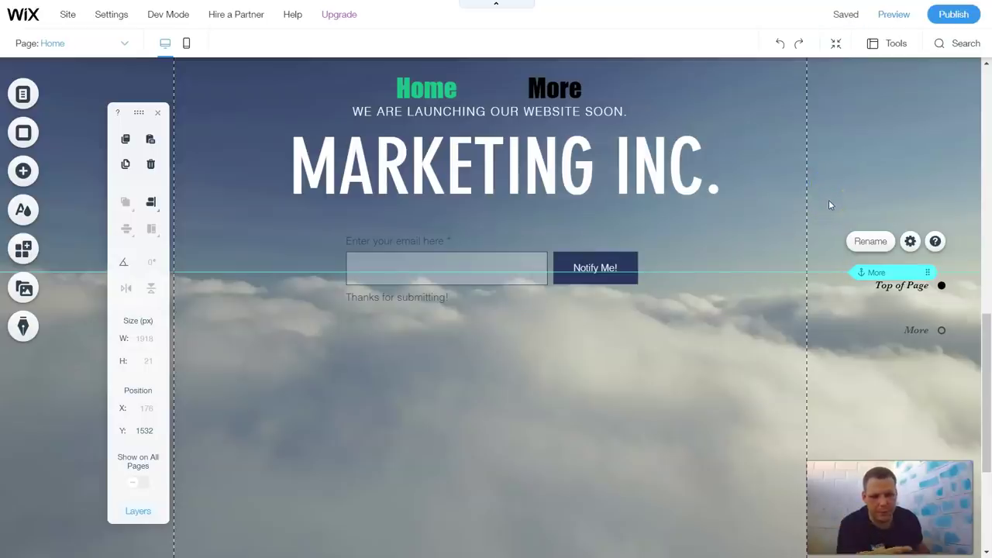
Snap the More anchor level with the Notify Me button at Y 1526, check its settings, and return to the top.
{"action": "left_click", "coordinate": [884, 264]}
{"action": "left_click_drag", "start_coordinate": [883, 265], "coordinate": [887, 267]}
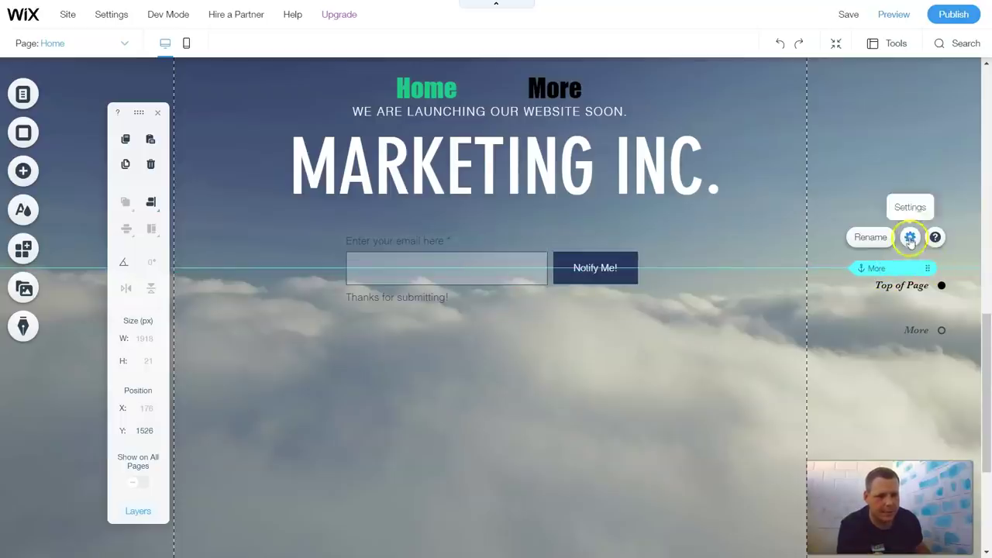
{"action": "left_click", "coordinate": [910, 239]}
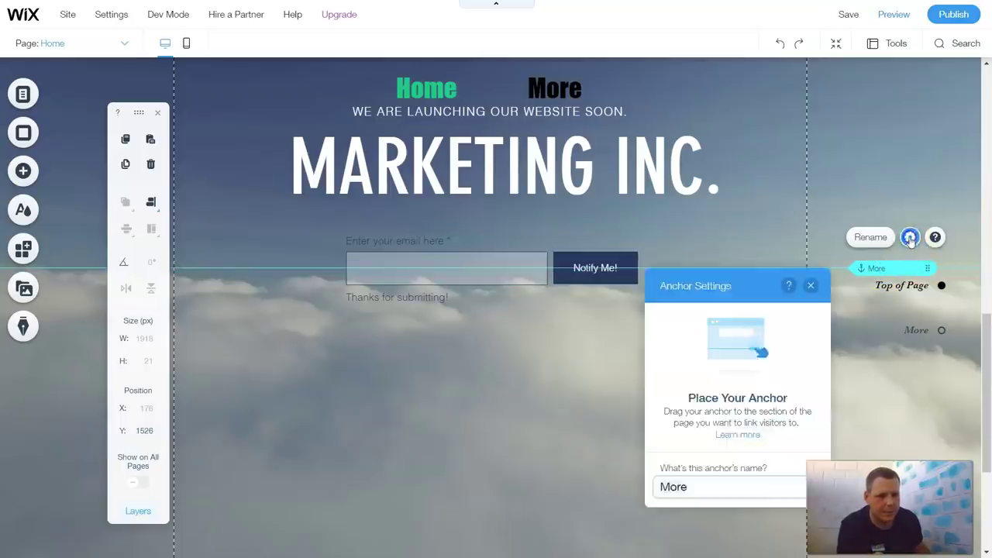
{"action": "left_click", "coordinate": [811, 285]}
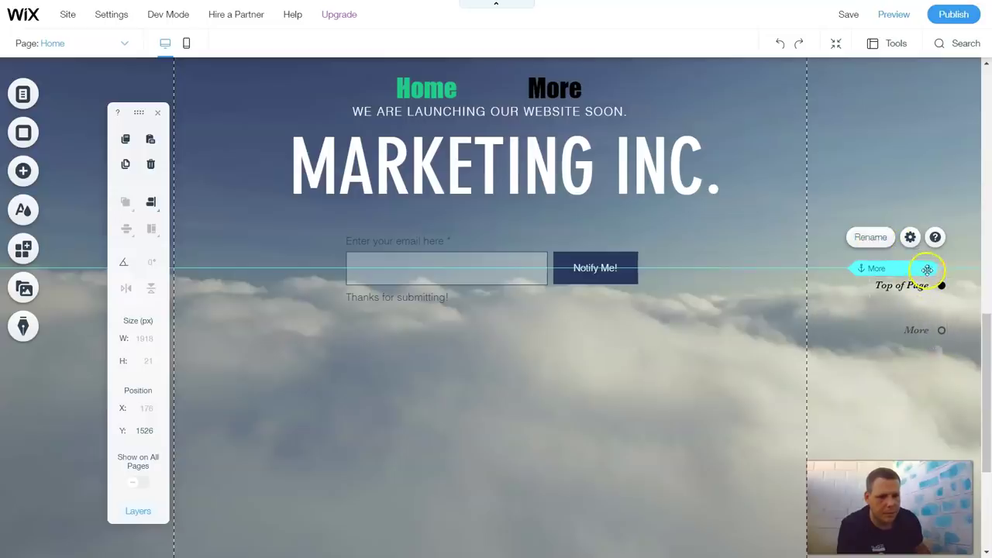
{"action": "scroll", "coordinate": [747, 238], "scroll_direction": "up", "scroll_amount": 3}
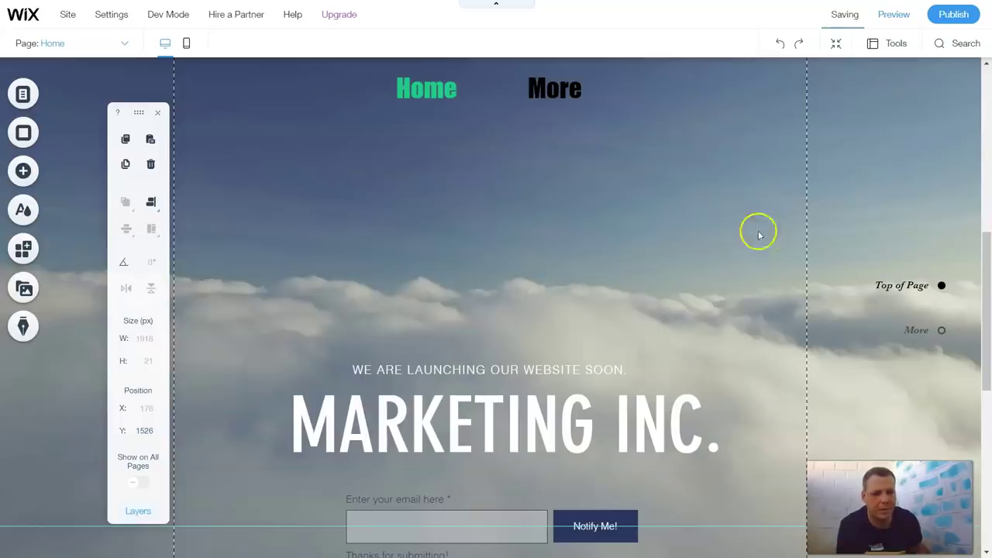
{"action": "scroll", "coordinate": [702, 224], "scroll_direction": "up", "scroll_amount": 5}
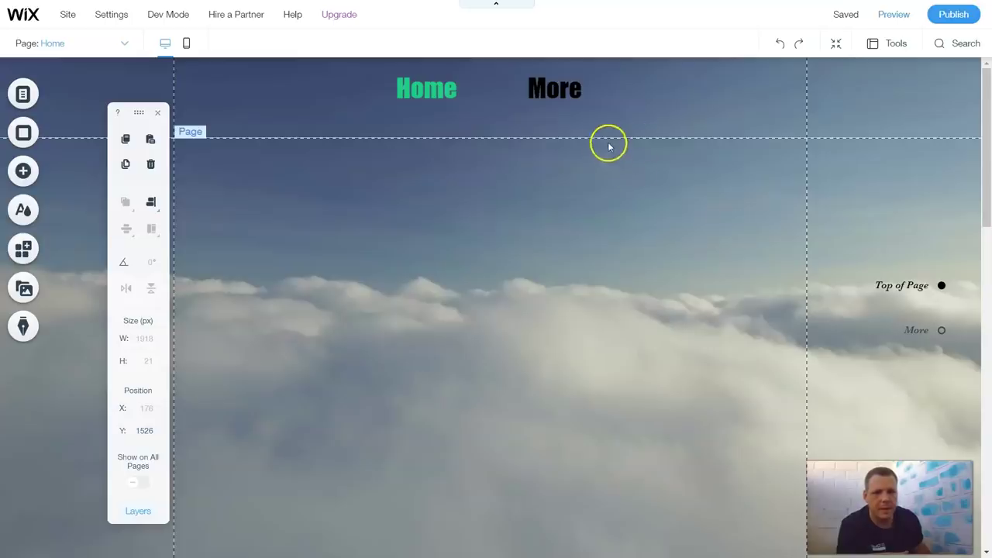
Switch to the Hello page from the menu's page list and select the page itself.
{"action": "left_click", "coordinate": [559, 91]}
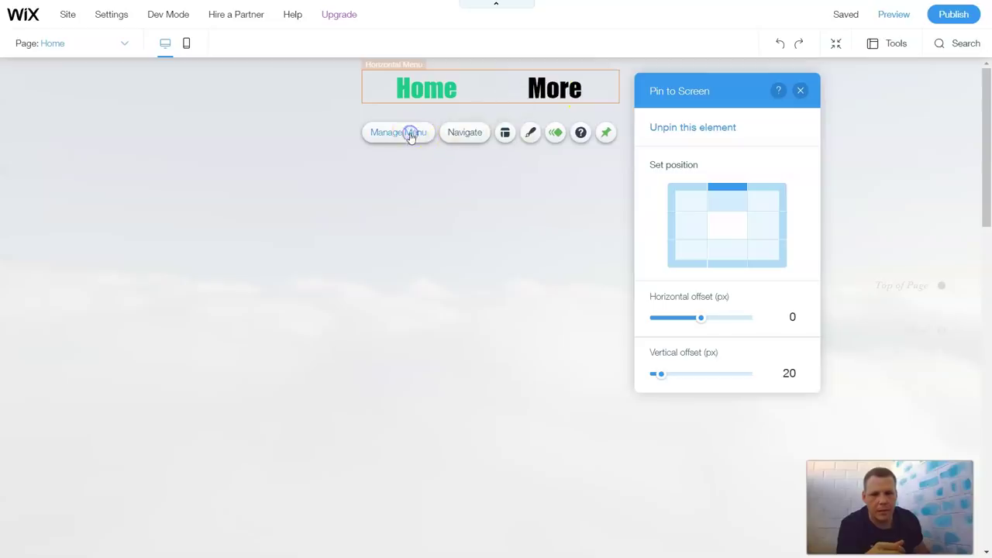
{"action": "left_click", "coordinate": [411, 133]}
{"action": "mouse_move", "coordinate": [198, 166]}
{"action": "left_mouse_down"}
{"action": "mouse_move", "coordinate": [237, 159]}
{"action": "mouse_move", "coordinate": [207, 142]}
{"action": "mouse_move", "coordinate": [193, 151]}
{"action": "mouse_move", "coordinate": [197, 164]}
{"action": "left_mouse_up"}
{"action": "left_click", "coordinate": [534, 92]}
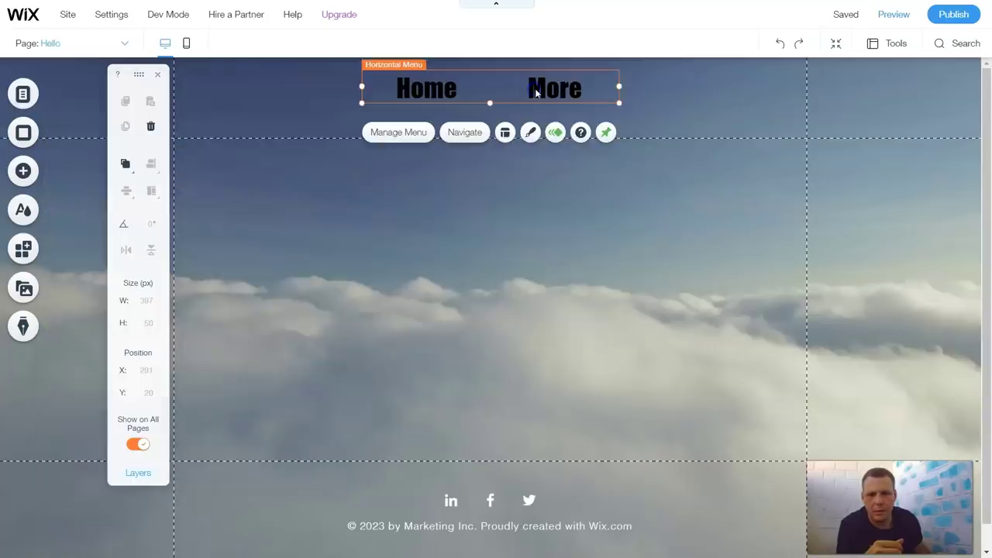
{"action": "left_click", "coordinate": [469, 133]}
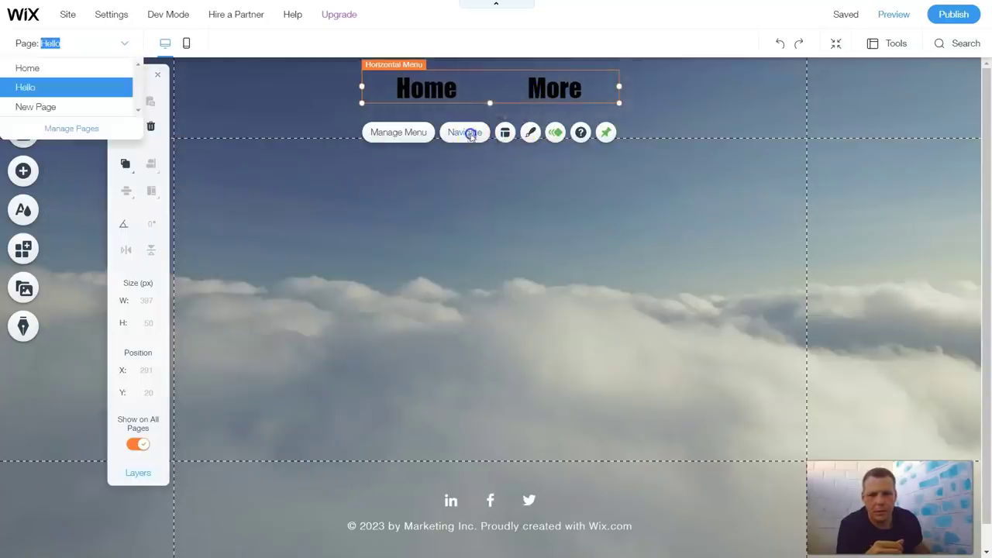
{"action": "left_click", "coordinate": [284, 132]}
{"action": "left_click", "coordinate": [352, 169]}
{"action": "left_click", "coordinate": [480, 174]}
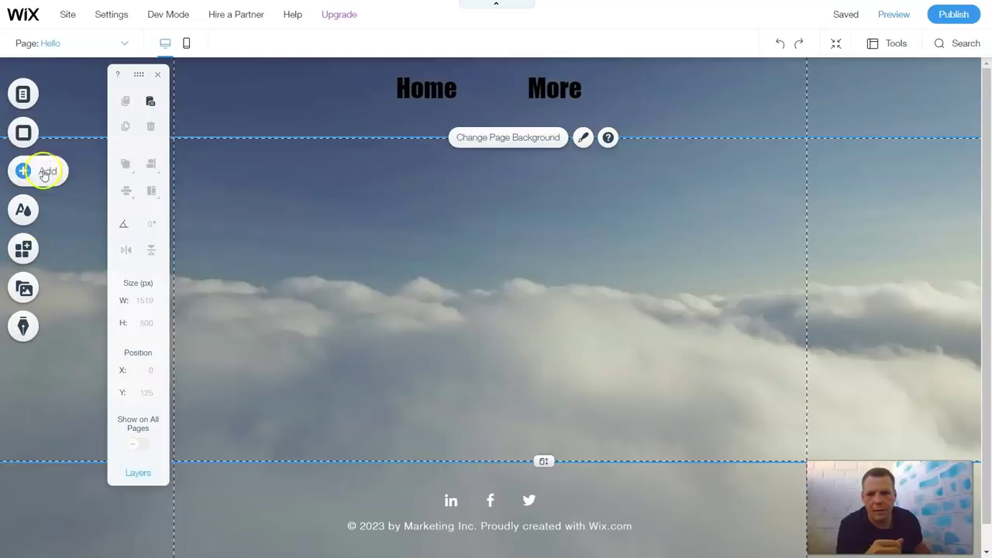
Add a 'notify me' button to the header beside the Home/More menu.
{"action": "scroll", "coordinate": [281, 193], "scroll_direction": "down", "scroll_amount": 5}
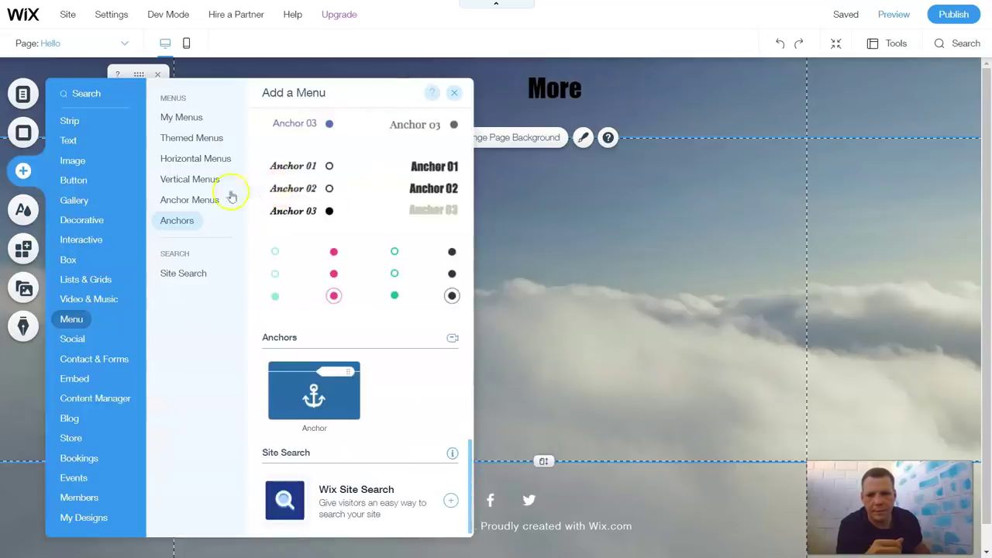
{"action": "left_click", "coordinate": [78, 198]}
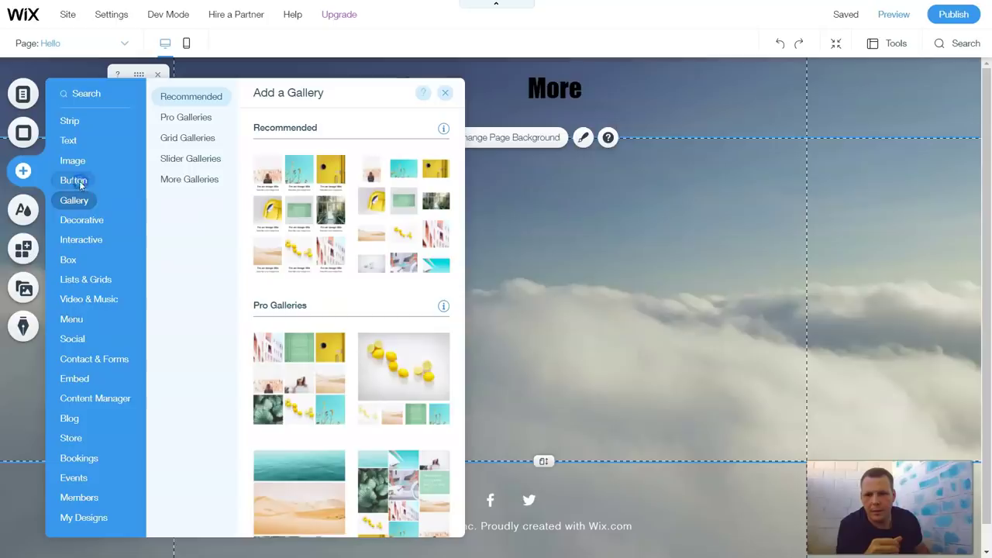
{"action": "left_click", "coordinate": [52, 184]}
{"action": "left_click_drag", "start_coordinate": [317, 162], "coordinate": [678, 90]}
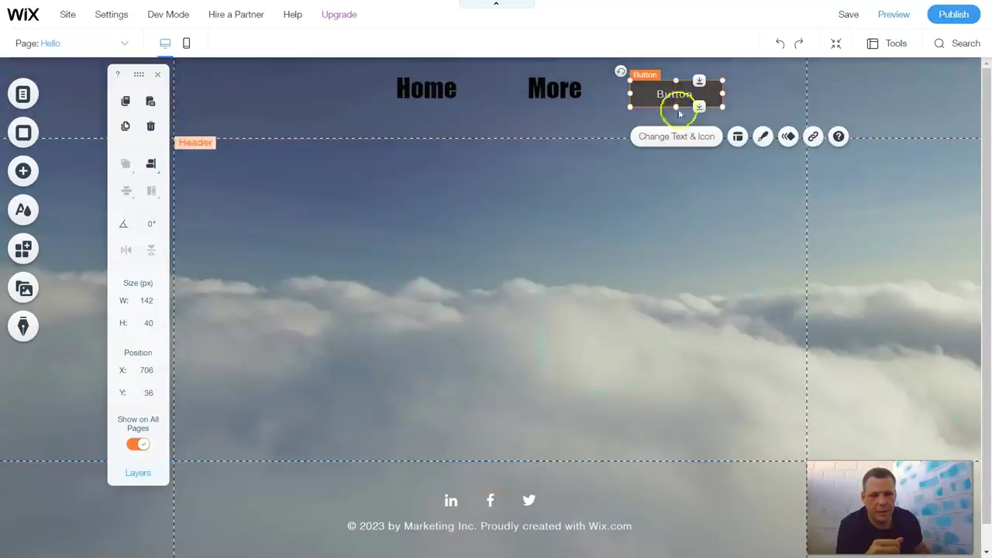
{"action": "double_click", "coordinate": [687, 94]}
{"action": "left_click", "coordinate": [490, 204]}
{"action": "key", "text": "BackSpace"}
{"action": "key", "text": "BackSpace"}
{"action": "key", "text": "BackSpace"}
{"action": "key", "text": "BackSpace"}
{"action": "key", "text": "BackSpace"}
{"action": "key", "text": "BackSpace"}
{"action": "type", "text": "notify me"}
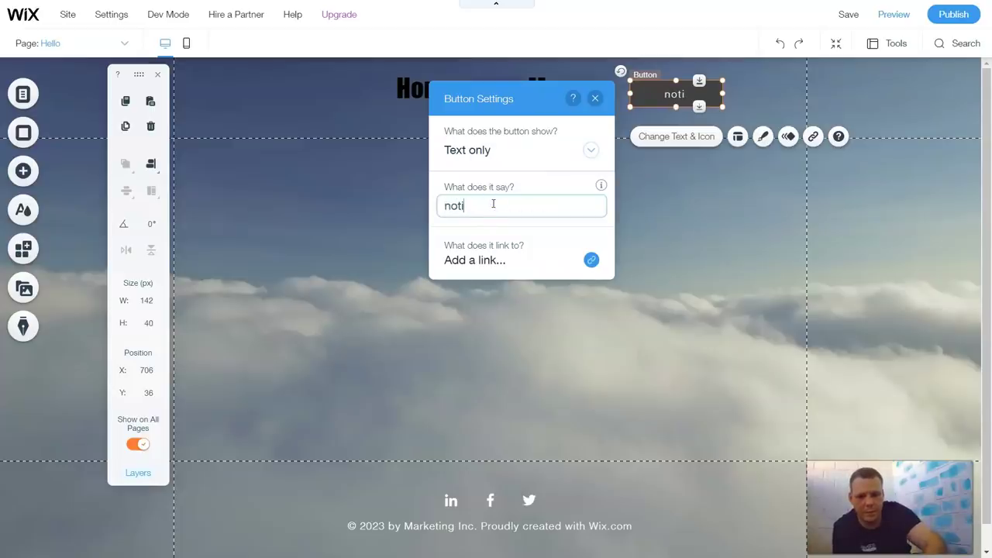
Try linking the button to an anchor on the Hello page, which has no anchors.
{"action": "left_click", "coordinate": [592, 260]}
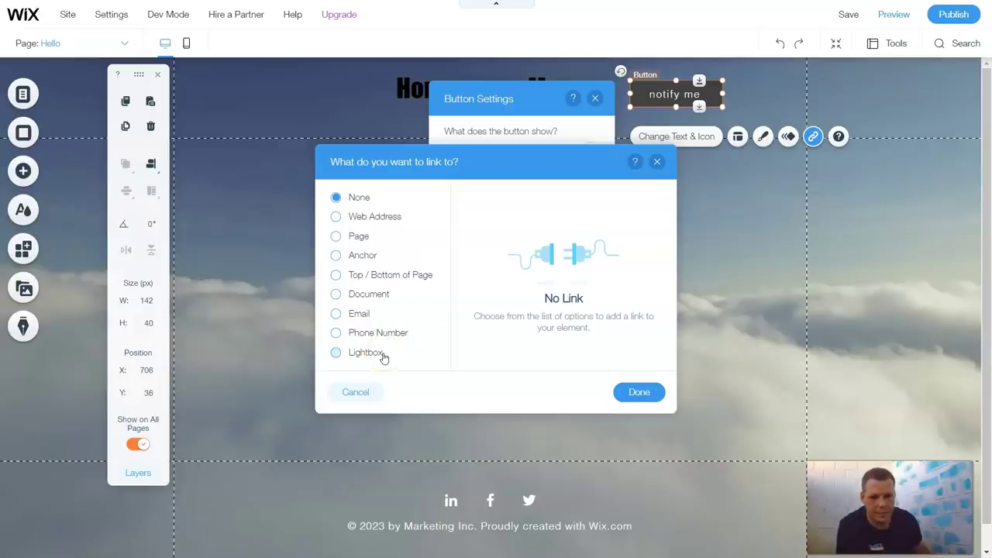
{"action": "left_click", "coordinate": [341, 256]}
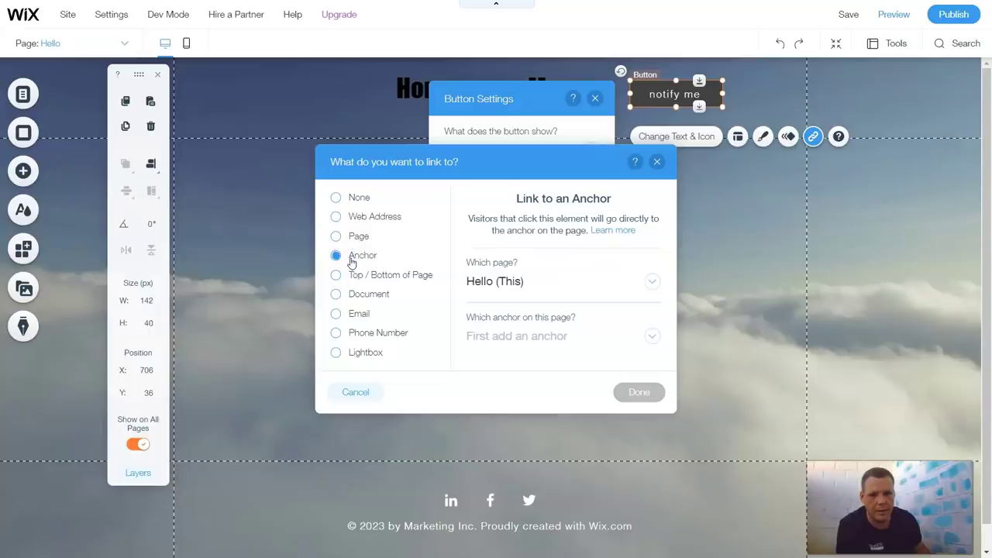
{"action": "left_click", "coordinate": [653, 280]}
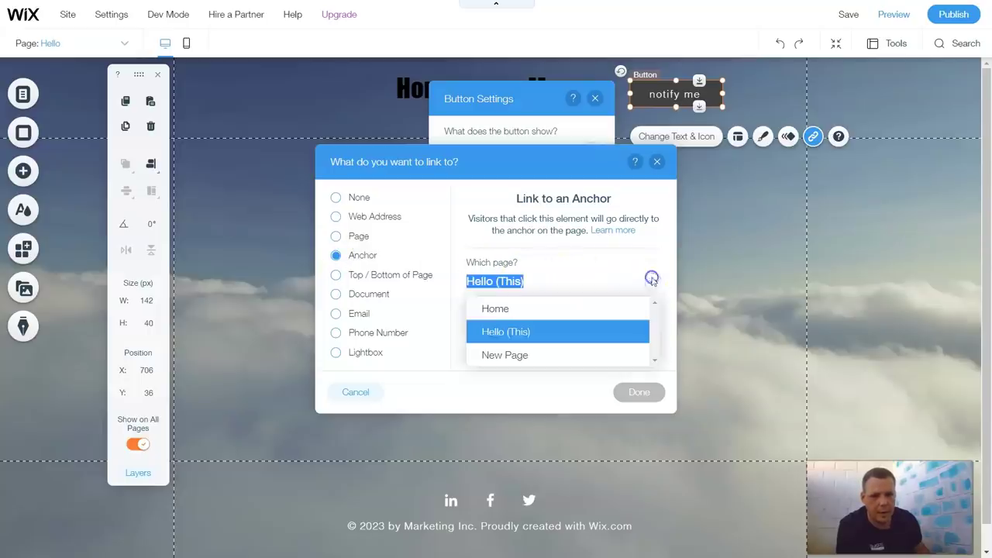
{"action": "left_click", "coordinate": [521, 331]}
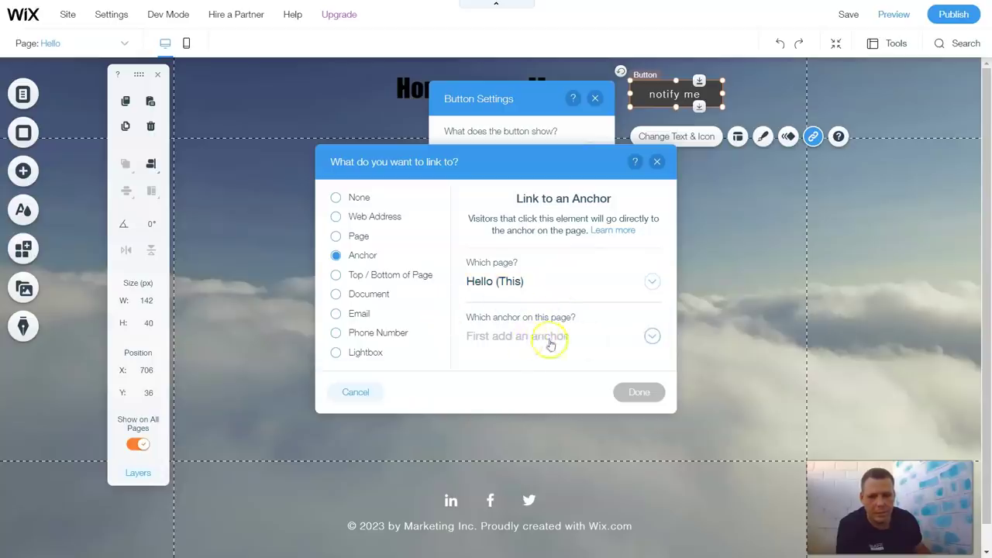
{"action": "left_click", "coordinate": [632, 339]}
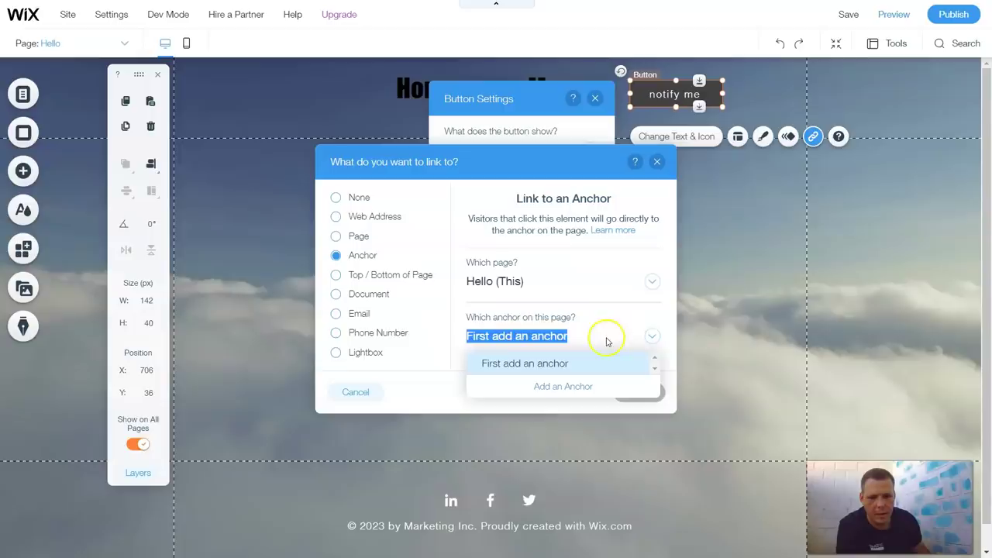
{"action": "left_click", "coordinate": [559, 365]}
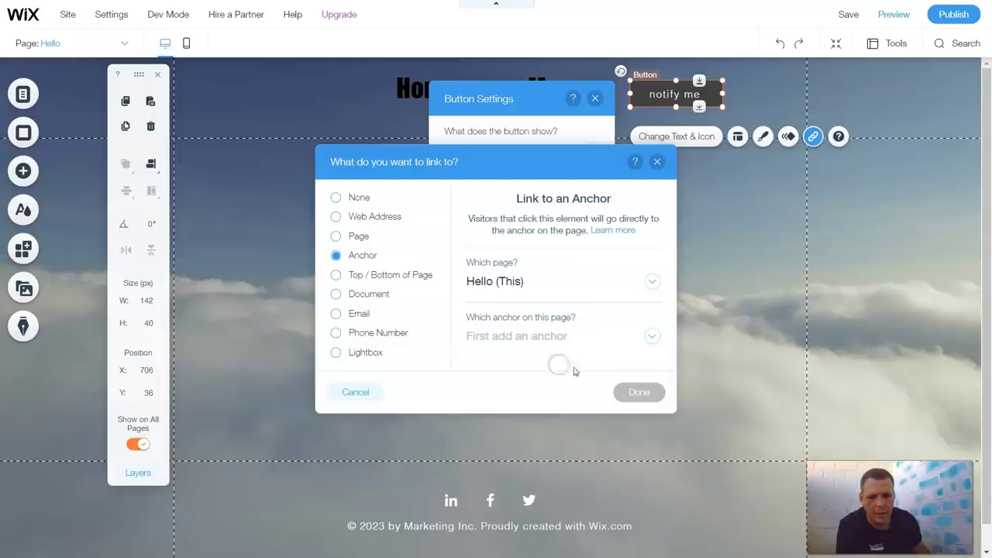
{"action": "left_click", "coordinate": [559, 337]}
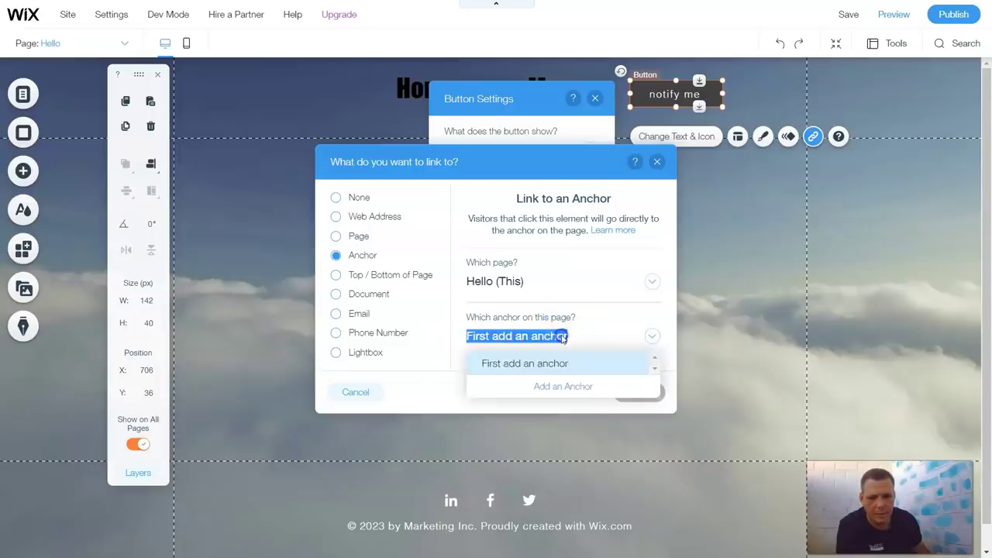
{"action": "left_click", "coordinate": [559, 364]}
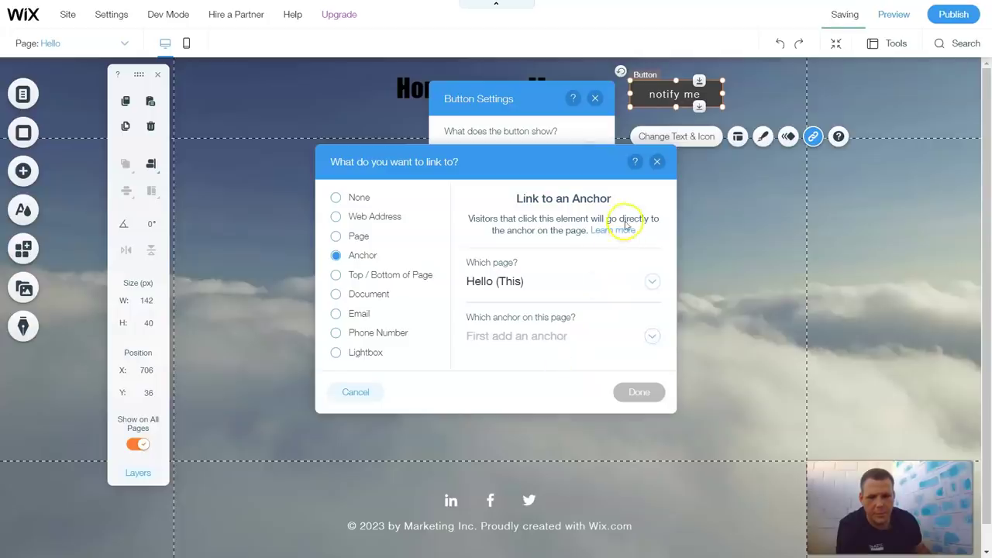
{"action": "left_click", "coordinate": [657, 161]}
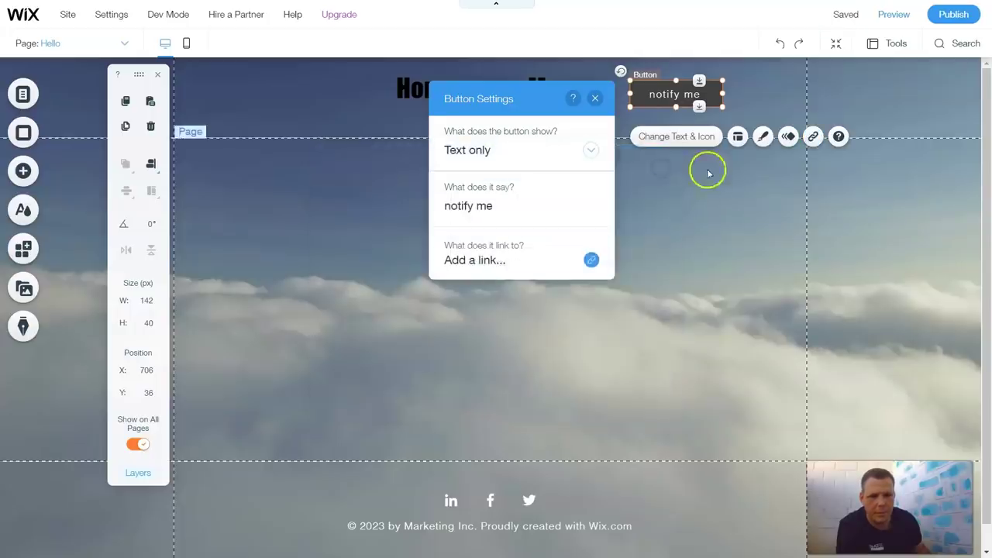
Recheck the anchor link's page options, then close the link dialog and Button Settings unlinked.
{"action": "left_click", "coordinate": [593, 261]}
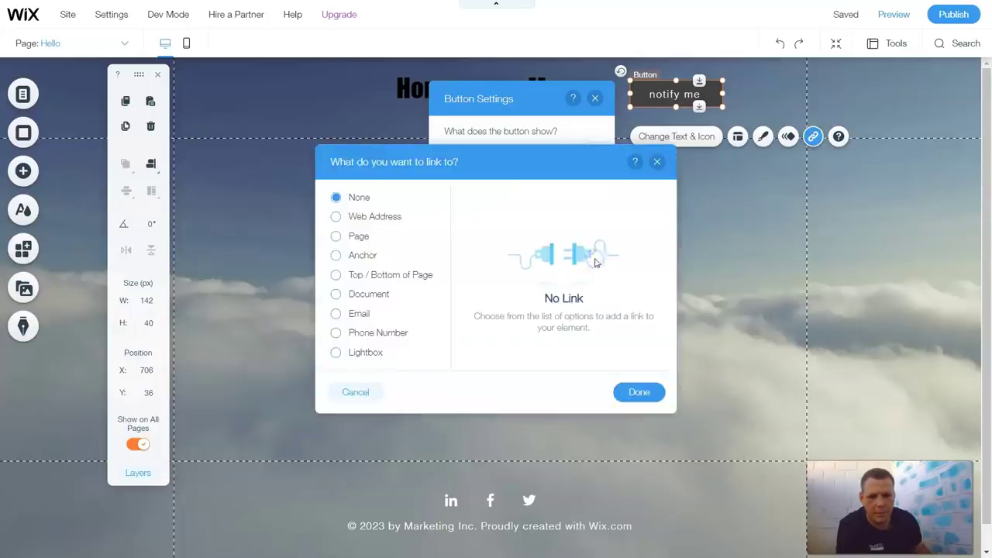
{"action": "left_click", "coordinate": [347, 259]}
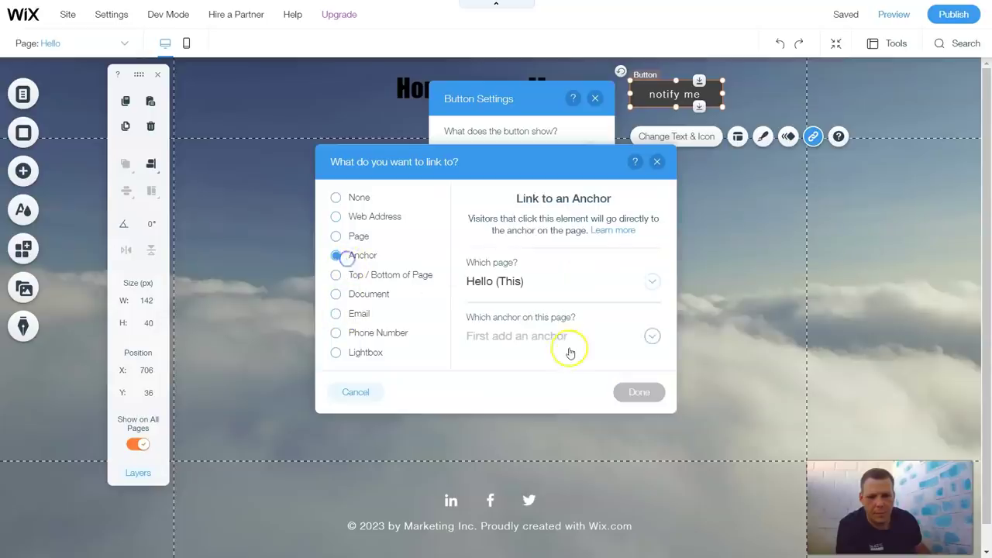
{"action": "left_click", "coordinate": [563, 277]}
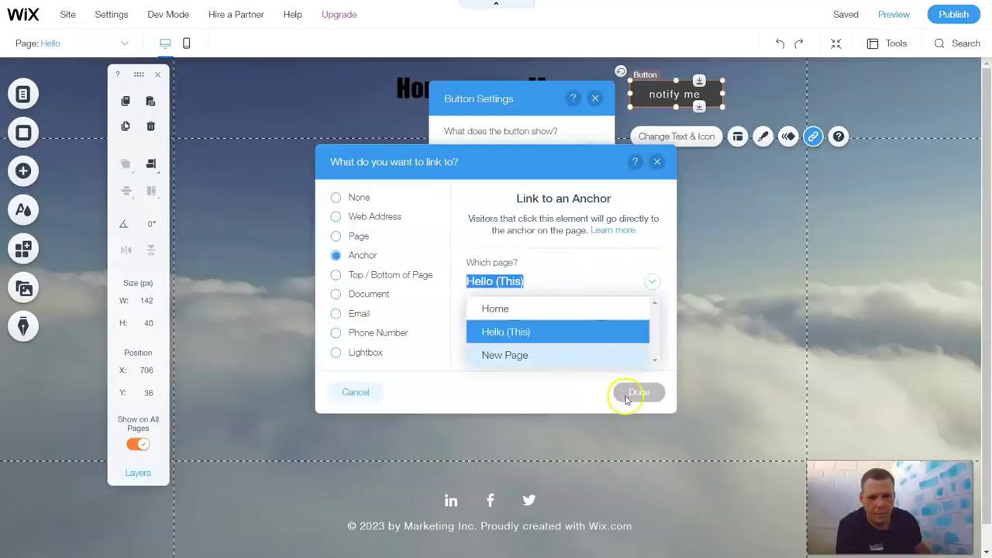
{"action": "left_click", "coordinate": [627, 394]}
{"action": "left_click", "coordinate": [657, 161]}
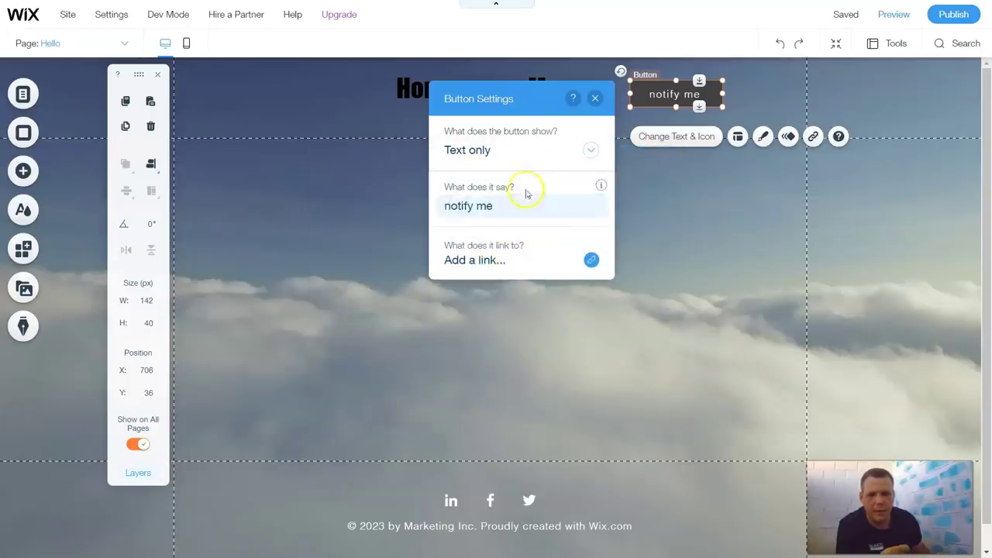
{"action": "left_click", "coordinate": [702, 220]}
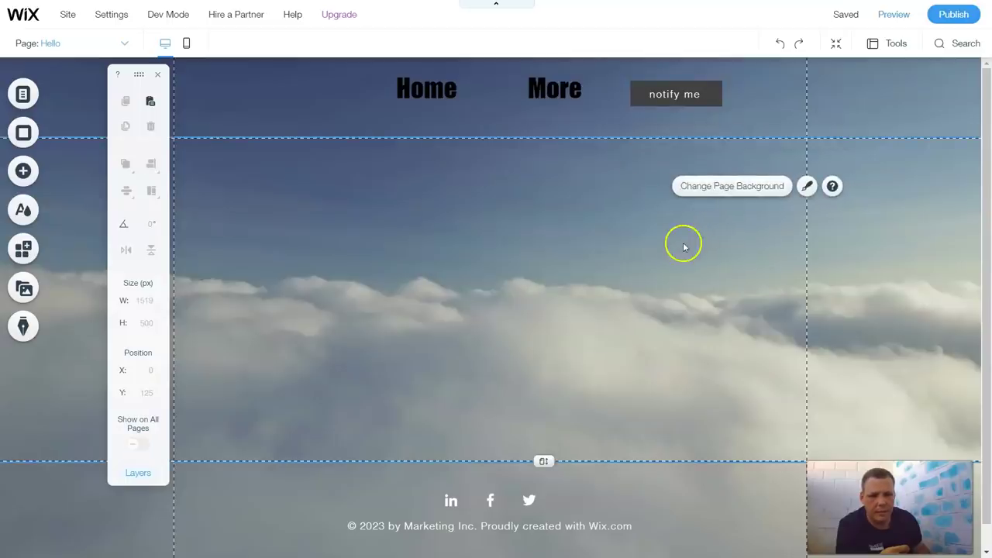
{"action": "scroll", "coordinate": [682, 251], "scroll_direction": "down", "scroll_amount": 1}
Switch back to the Home page through Manage Menu and select its notify me button.
{"action": "scroll", "coordinate": [682, 251], "scroll_direction": "up", "scroll_amount": 1}
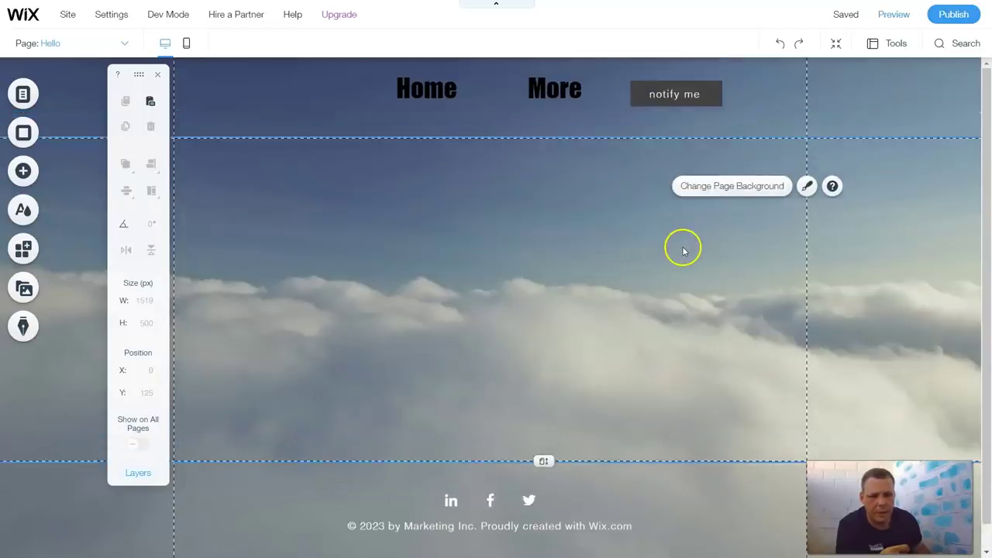
{"action": "scroll", "coordinate": [685, 250], "scroll_direction": "down", "scroll_amount": 1}
{"action": "scroll", "coordinate": [689, 249], "scroll_direction": "up", "scroll_amount": 1}
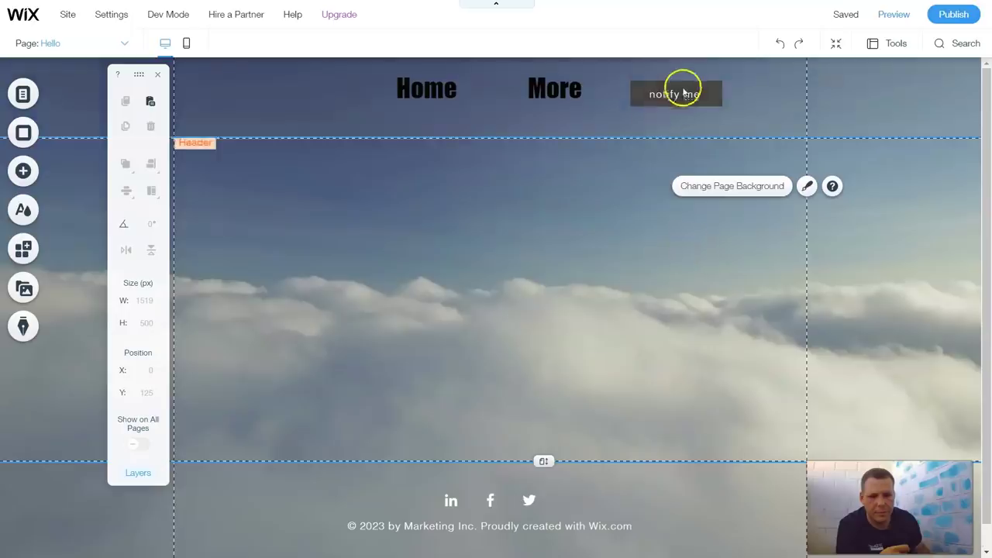
{"action": "scroll", "coordinate": [690, 230], "scroll_direction": "down", "scroll_amount": 1}
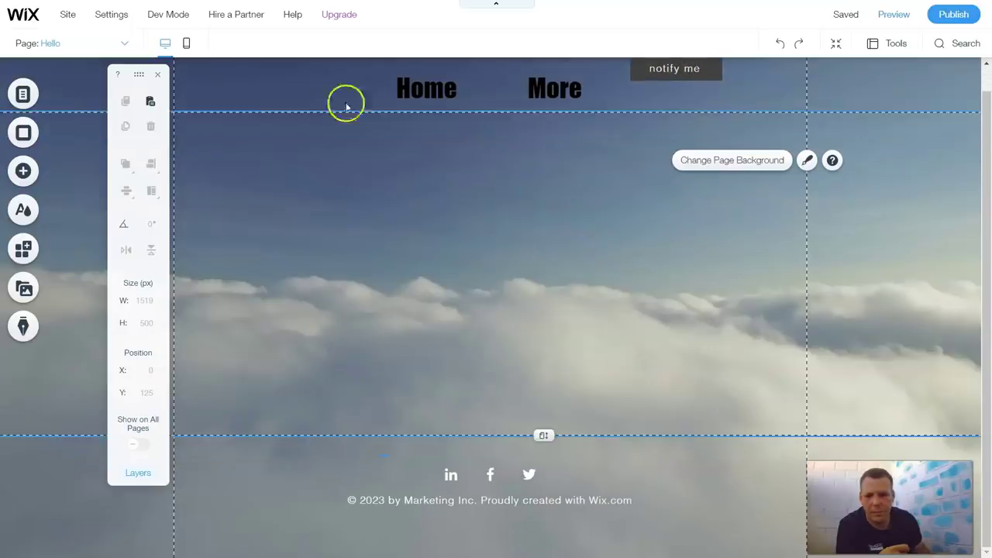
{"action": "left_click", "coordinate": [439, 93]}
{"action": "left_click", "coordinate": [417, 132]}
{"action": "left_click", "coordinate": [255, 135]}
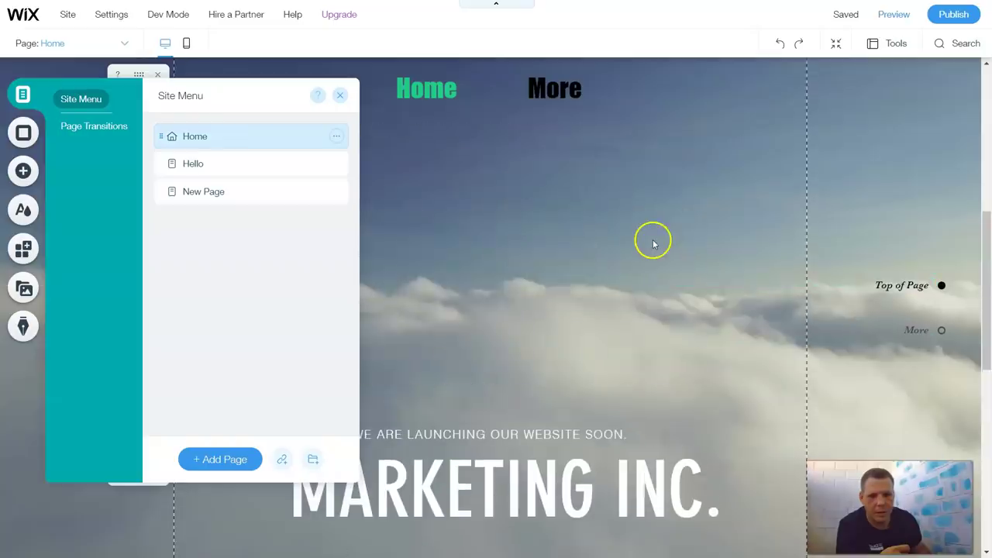
{"action": "scroll", "coordinate": [653, 215], "scroll_direction": "up", "scroll_amount": 5}
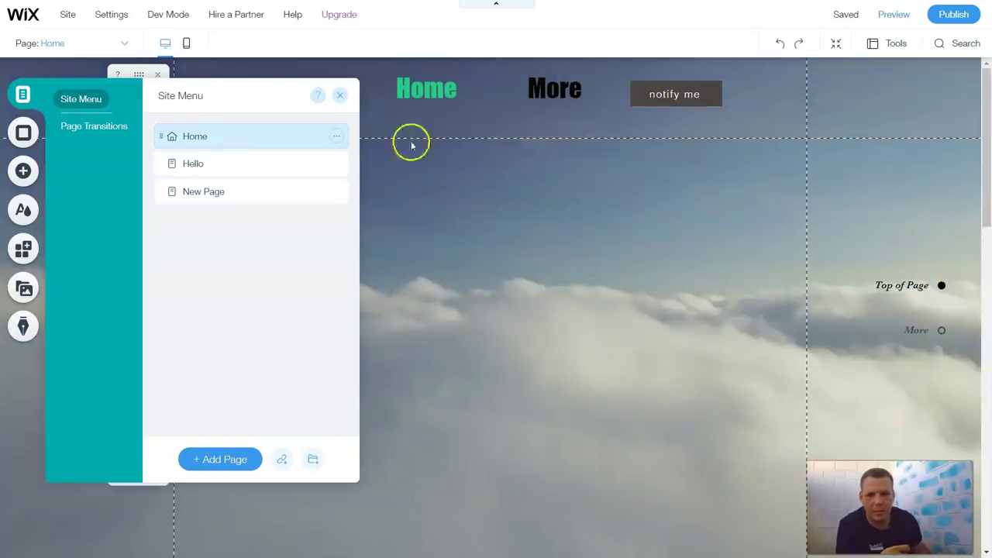
{"action": "left_click", "coordinate": [661, 94]}
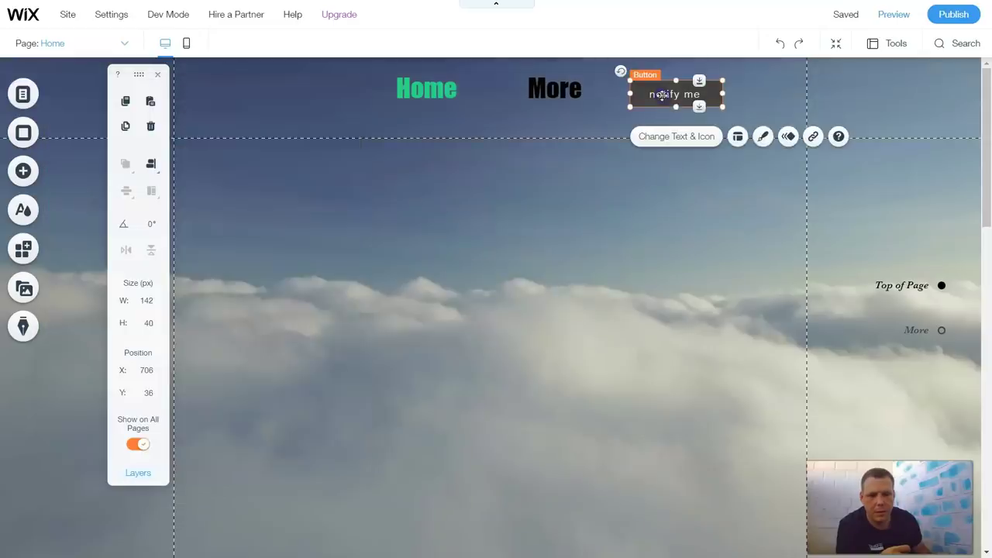
Link the notify me button to the More anchor on the Home page.
{"action": "left_click", "coordinate": [813, 137]}
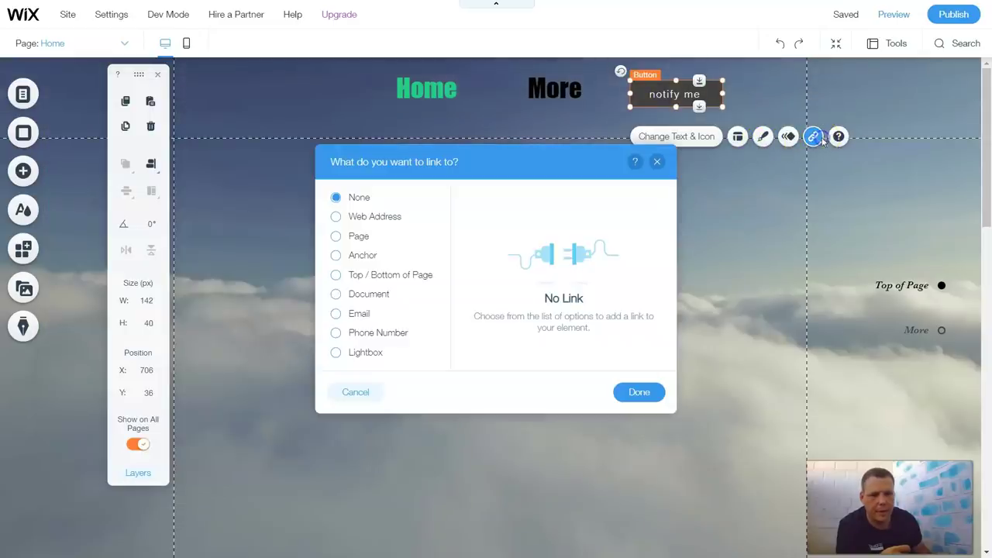
{"action": "left_click", "coordinate": [337, 255]}
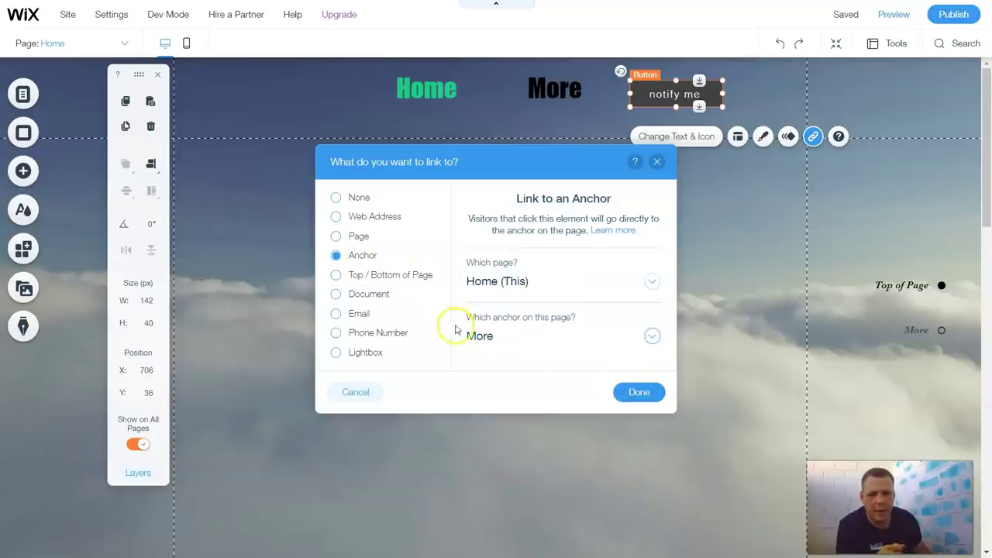
{"action": "left_click", "coordinate": [636, 282]}
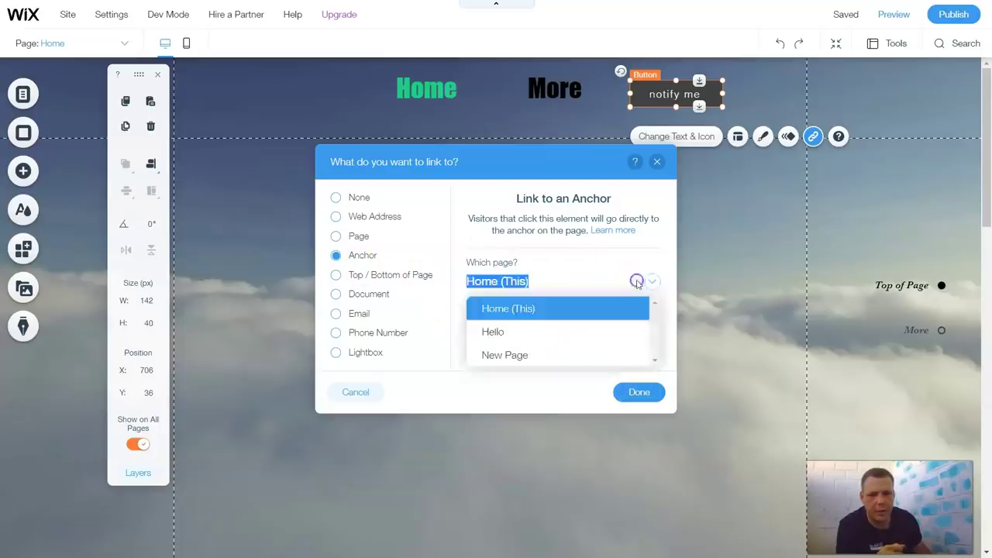
{"action": "left_click", "coordinate": [522, 307]}
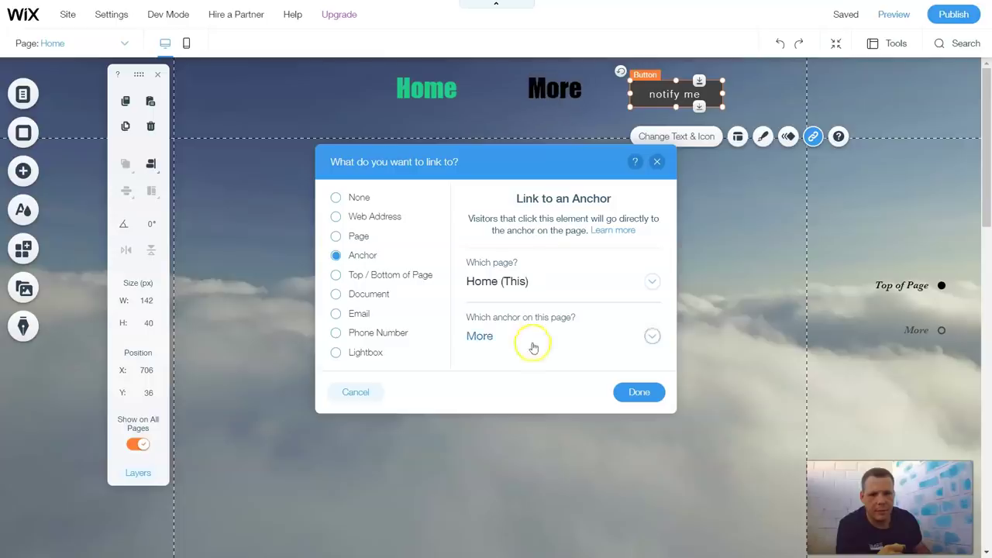
{"action": "left_click", "coordinate": [638, 393]}
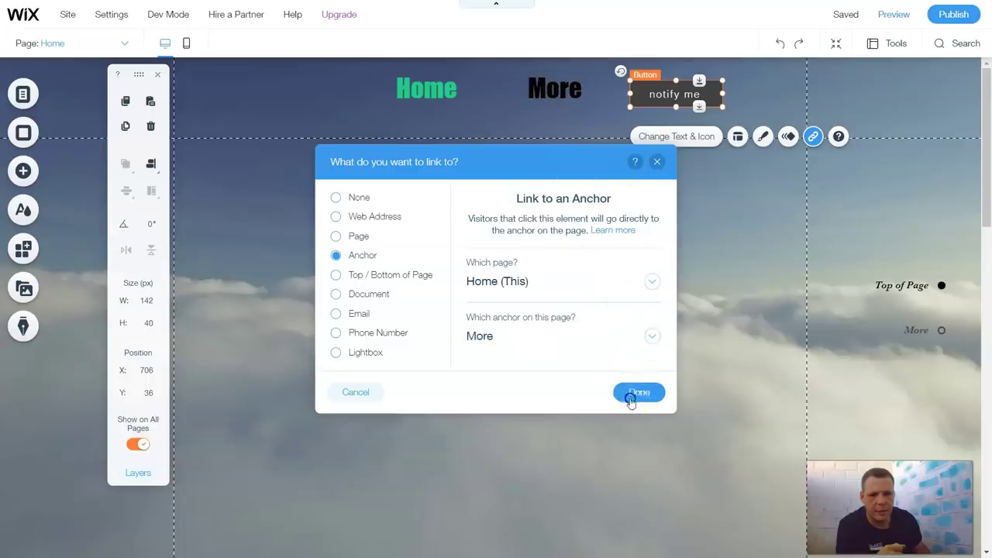
{"action": "left_click", "coordinate": [791, 211]}
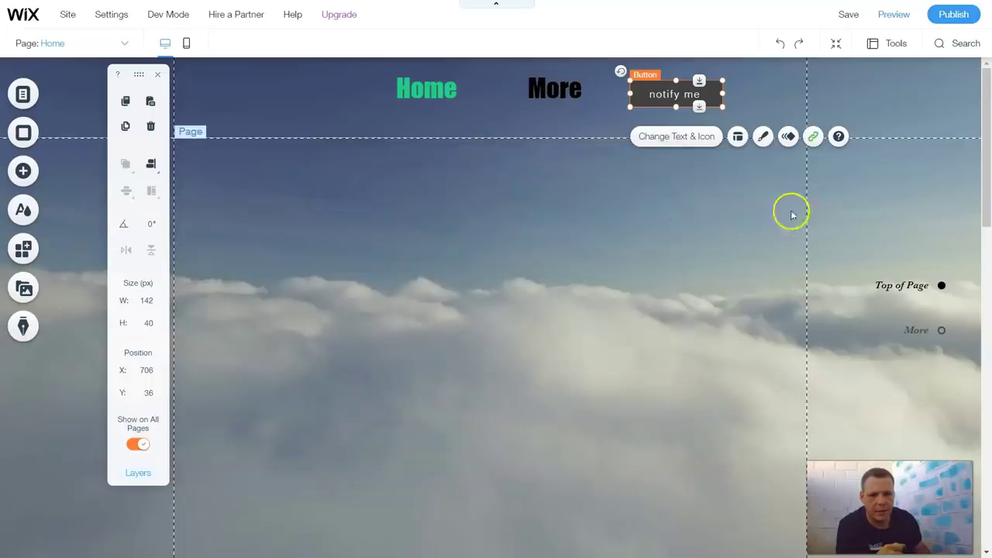
Preview the site and confirm notify me jumps down to the email signup section.
{"action": "left_click", "coordinate": [893, 14]}
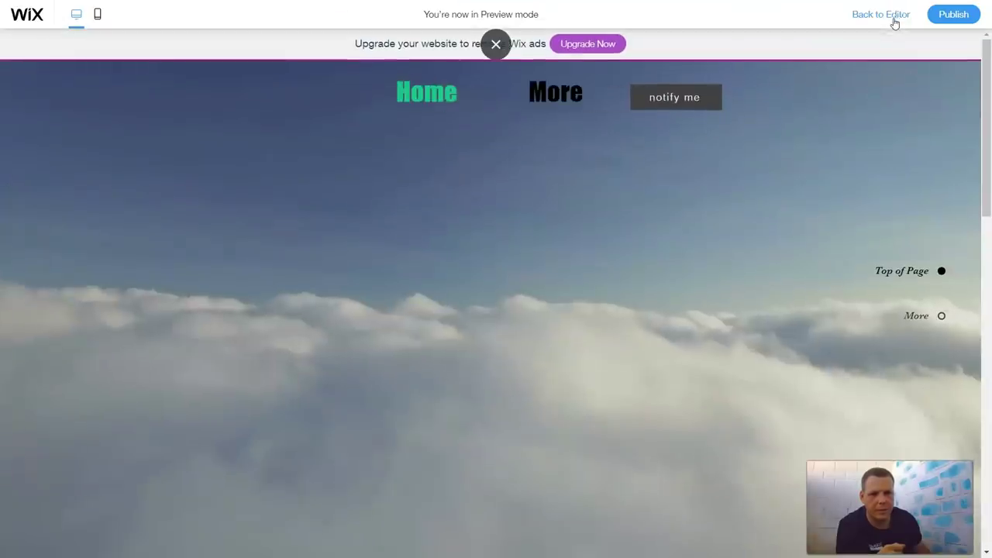
{"action": "left_click", "coordinate": [681, 100]}
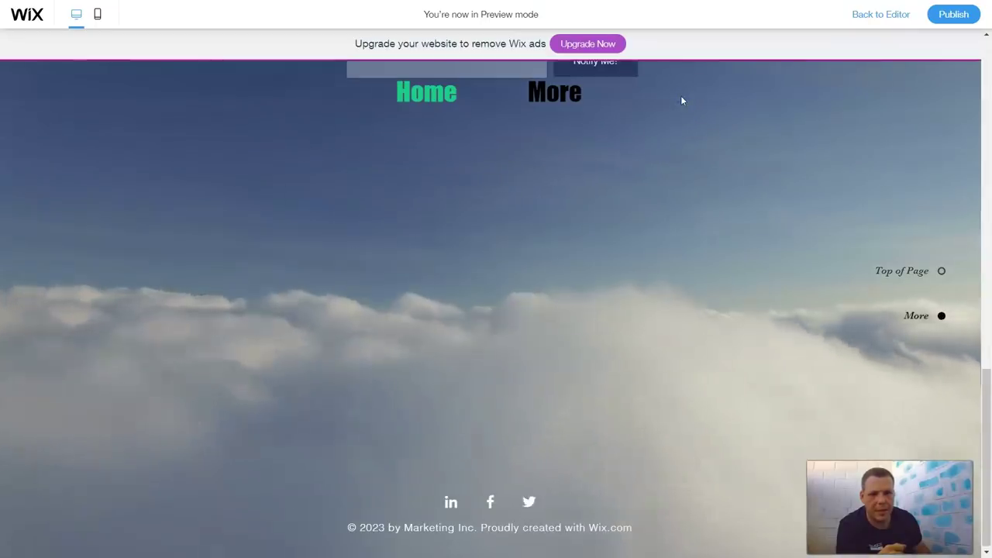
{"action": "scroll", "coordinate": [636, 241], "scroll_direction": "up", "scroll_amount": 2}
{"action": "scroll", "coordinate": [638, 239], "scroll_direction": "up", "scroll_amount": 1}
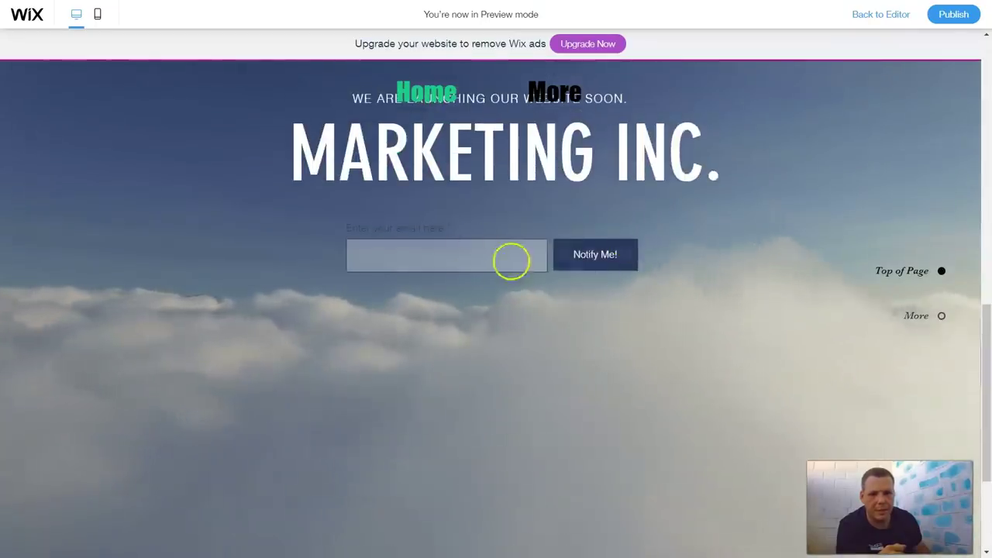
{"action": "scroll", "coordinate": [757, 290], "scroll_direction": "up", "scroll_amount": 1}
{"action": "scroll", "coordinate": [773, 289], "scroll_direction": "up", "scroll_amount": 3}
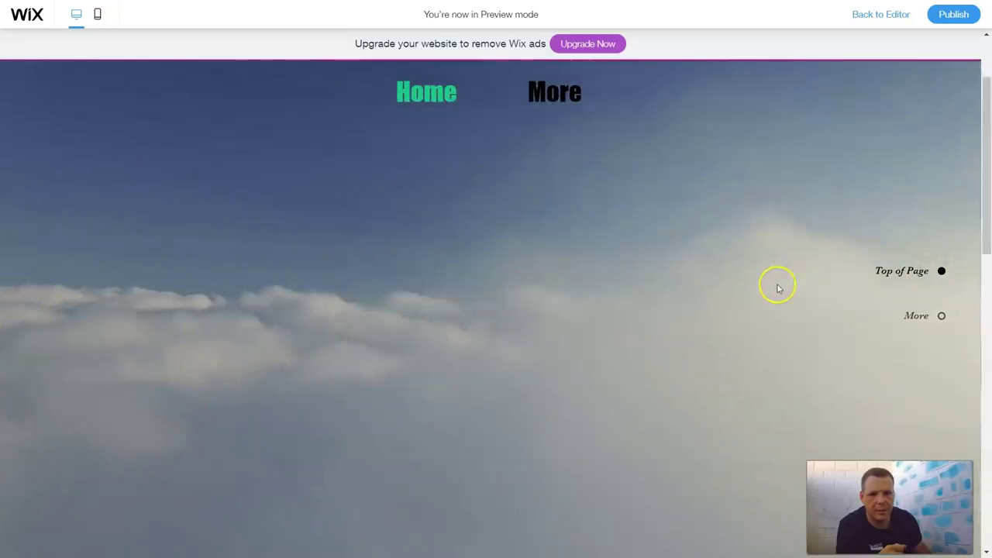
{"action": "scroll", "coordinate": [784, 273], "scroll_direction": "down", "scroll_amount": 4}
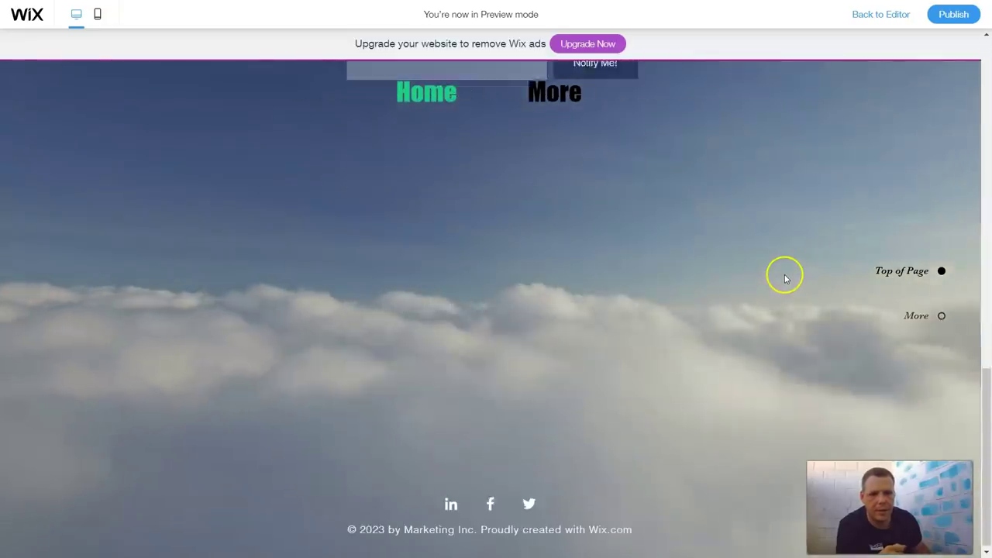
{"action": "scroll", "coordinate": [784, 273], "scroll_direction": "up", "scroll_amount": 3}
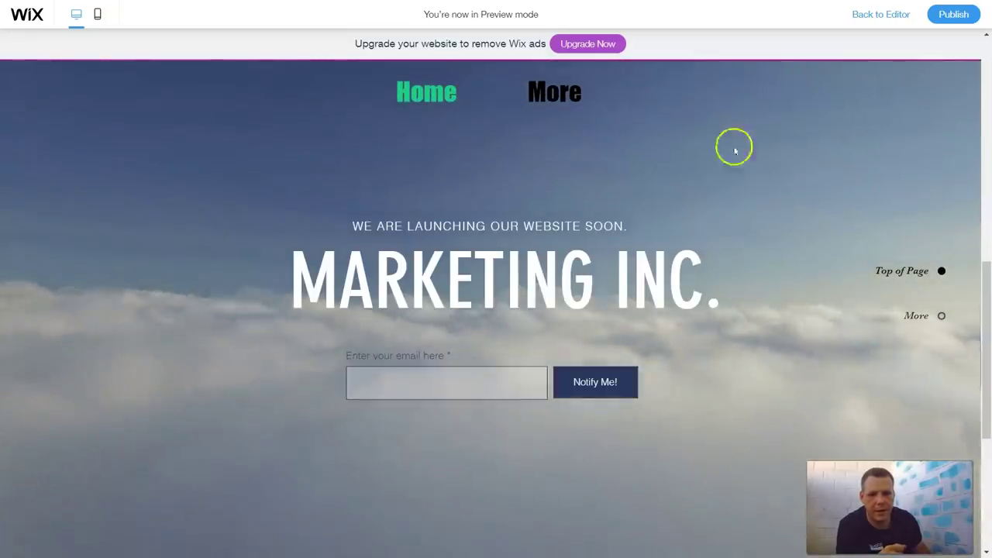
{"action": "scroll", "coordinate": [766, 161], "scroll_direction": "up", "scroll_amount": 3}
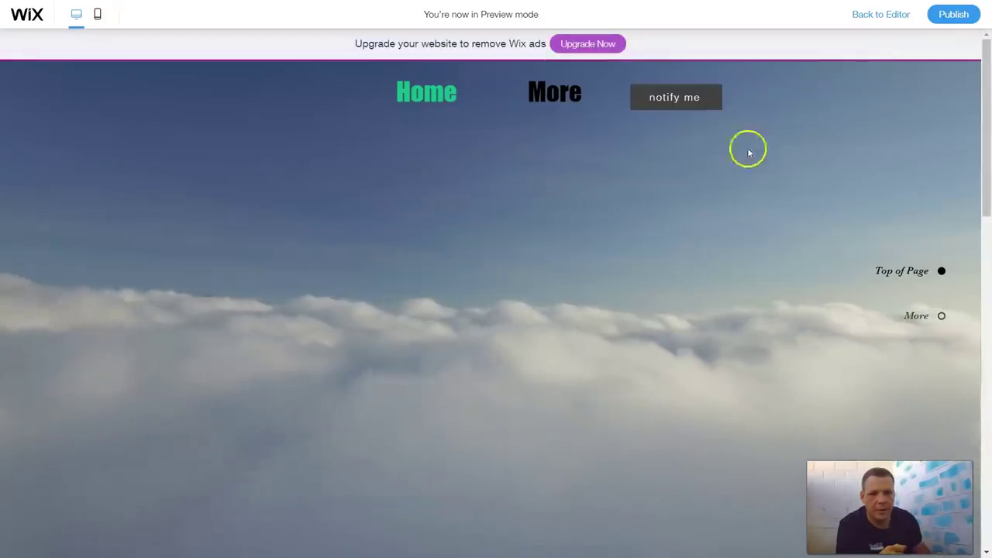
Test the notify me link a second time and dismiss the browser's link menu.
{"action": "left_click", "coordinate": [693, 99]}
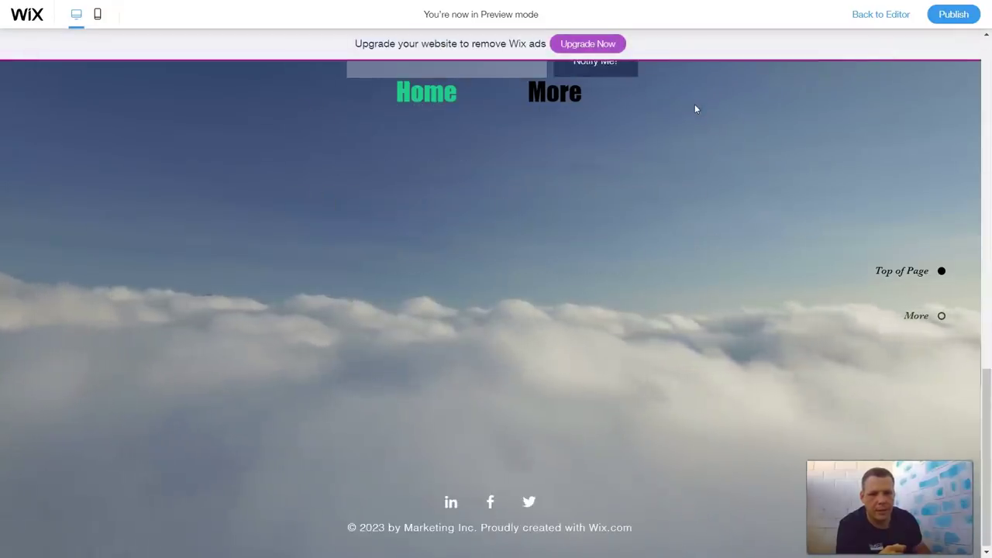
{"action": "scroll", "coordinate": [647, 138], "scroll_direction": "up", "scroll_amount": 2}
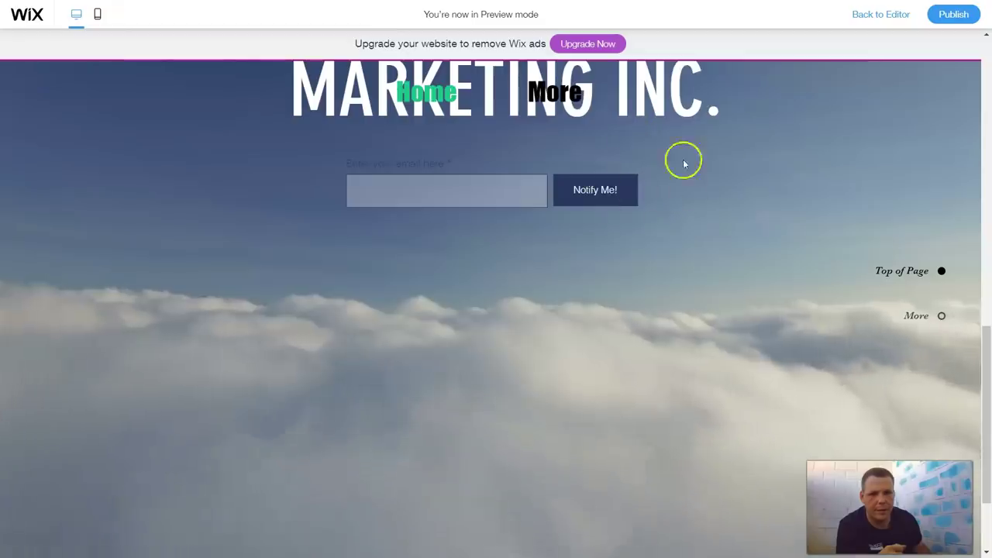
{"action": "scroll", "coordinate": [682, 159], "scroll_direction": "up", "scroll_amount": 5}
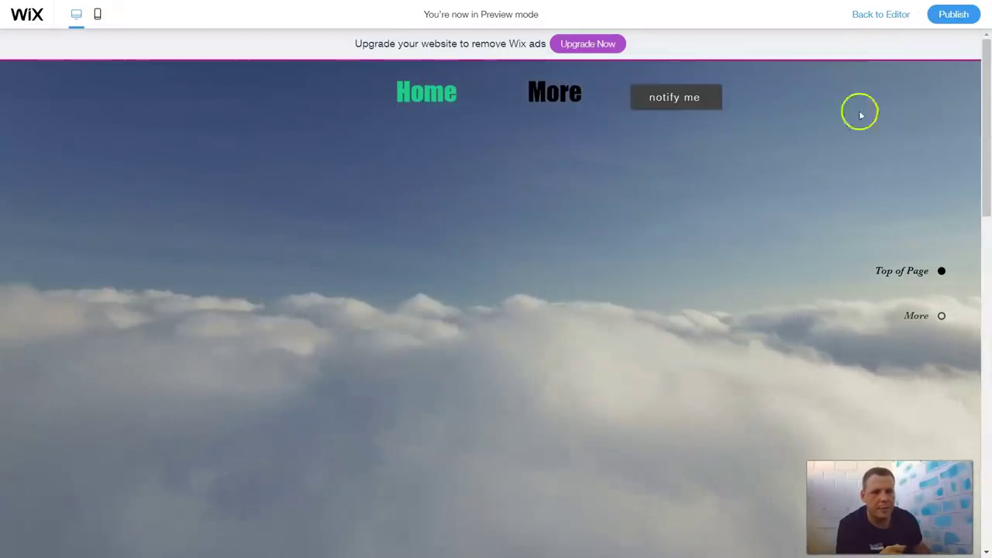
{"action": "right_click", "coordinate": [698, 104]}
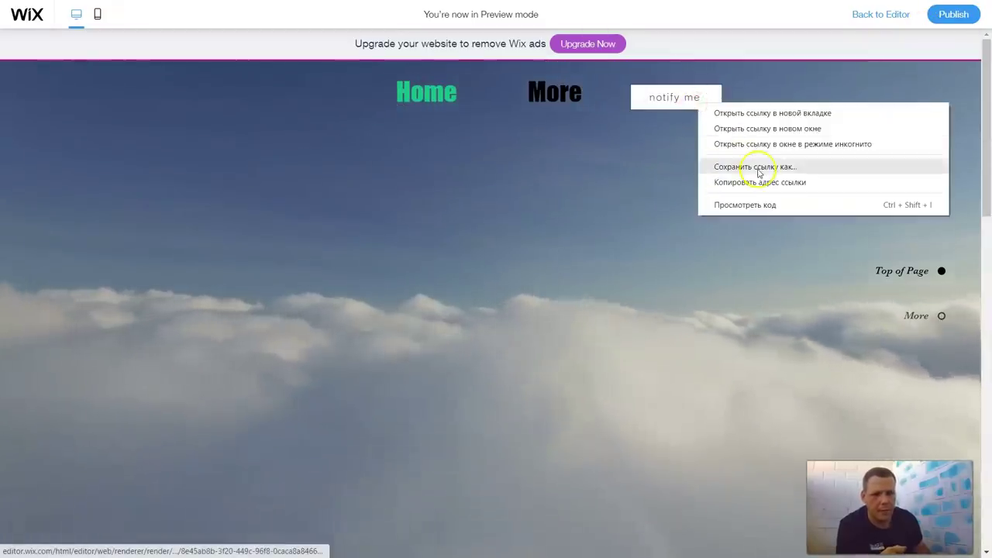
{"action": "left_click", "coordinate": [613, 187]}
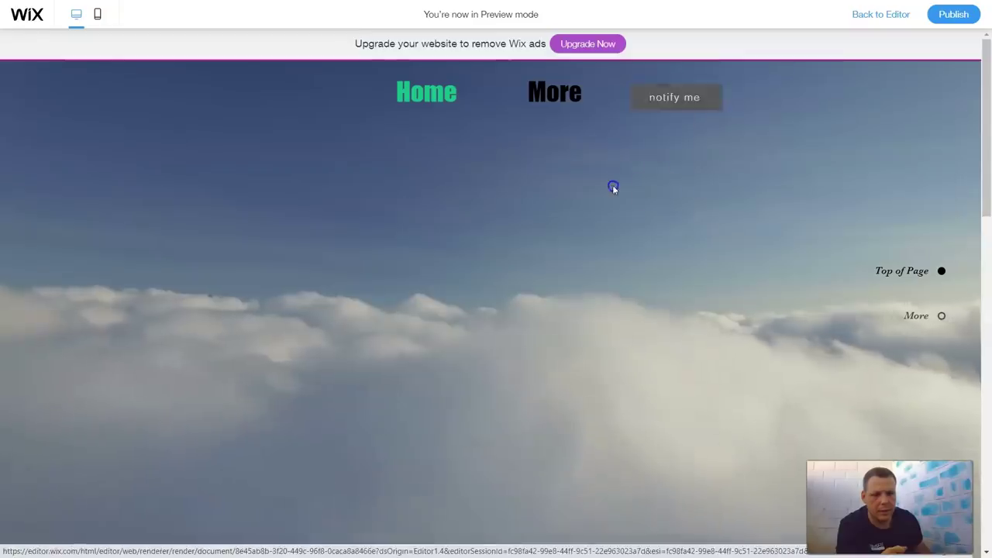
Exit Preview and delete the notify me button and the Home/More horizontal menu.
{"action": "left_click", "coordinate": [879, 16]}
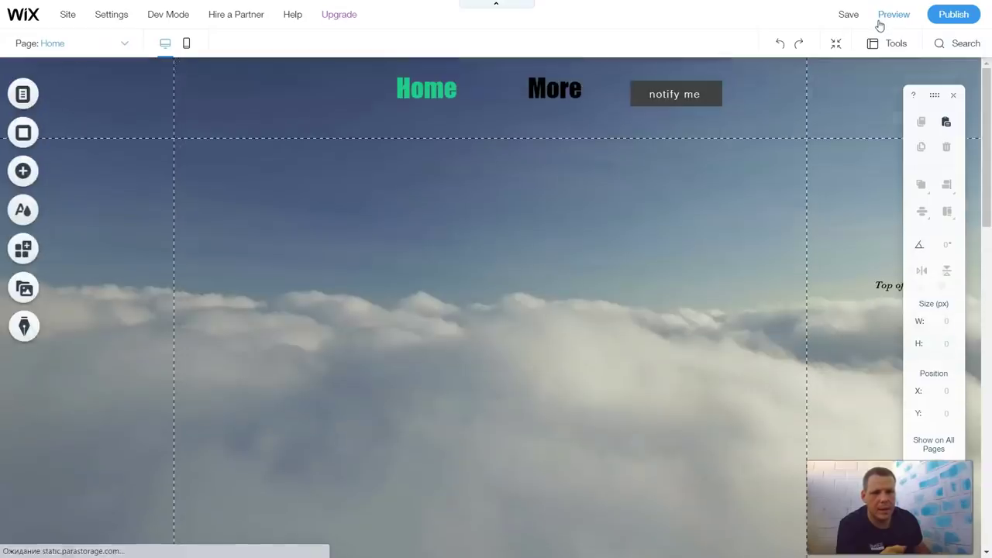
{"action": "right_click", "coordinate": [683, 98]}
{"action": "left_click", "coordinate": [721, 385]}
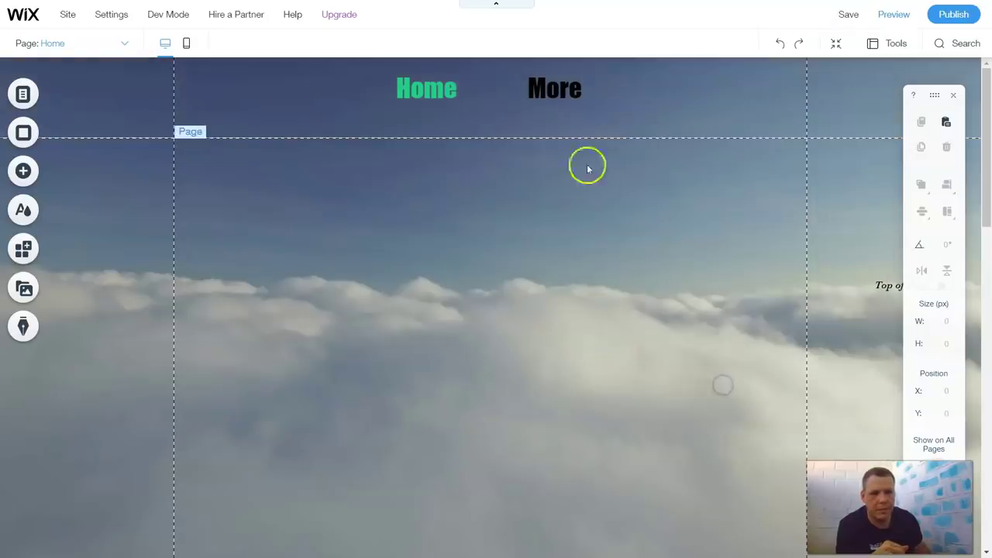
{"action": "left_click", "coordinate": [491, 90]}
{"action": "right_click", "coordinate": [491, 91]}
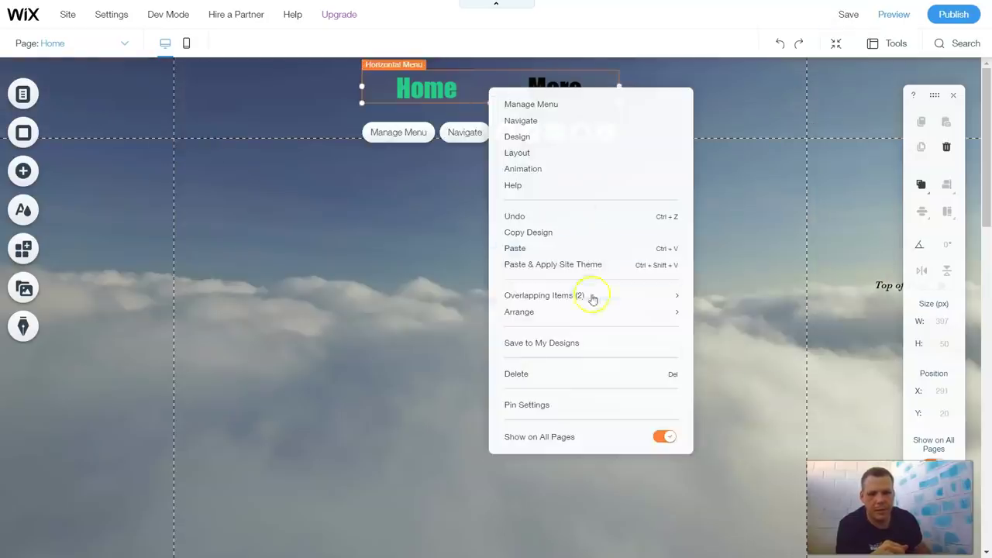
{"action": "left_click", "coordinate": [517, 376]}
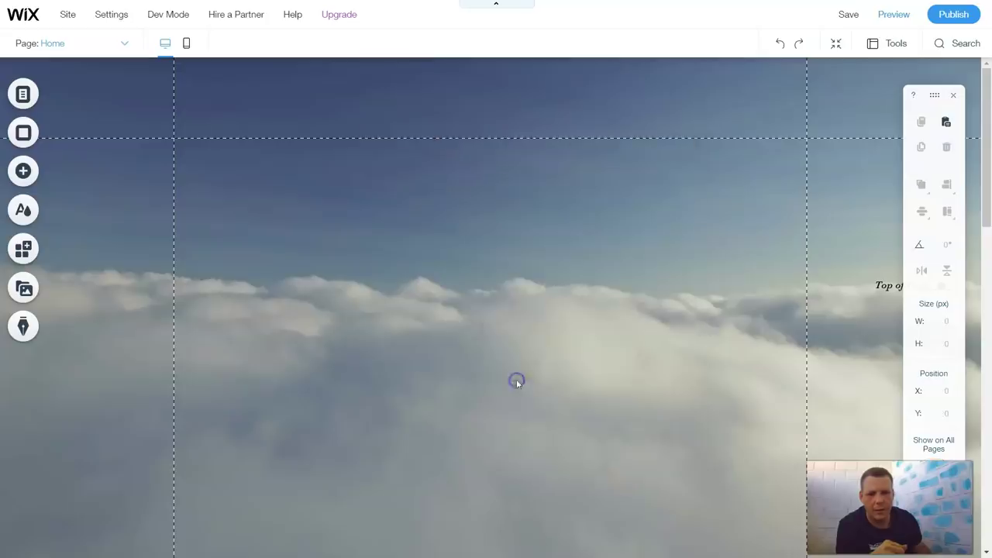
Browse the Add panel to the Menu category showing anchor menus, Anchor and Site Search.
{"action": "left_click", "coordinate": [28, 173]}
{"action": "left_click", "coordinate": [99, 276]}
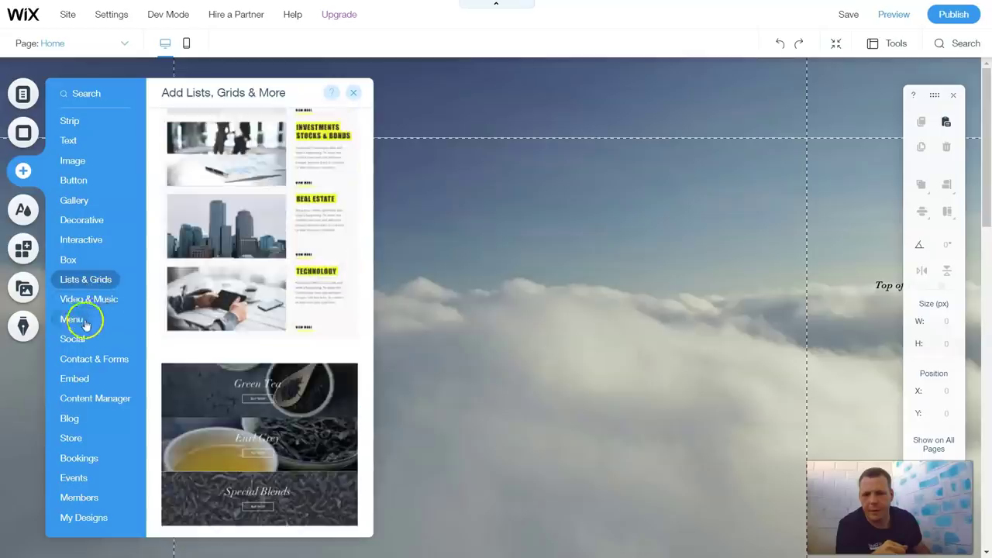
{"action": "left_click", "coordinate": [84, 321]}
{"action": "left_click", "coordinate": [88, 301]}
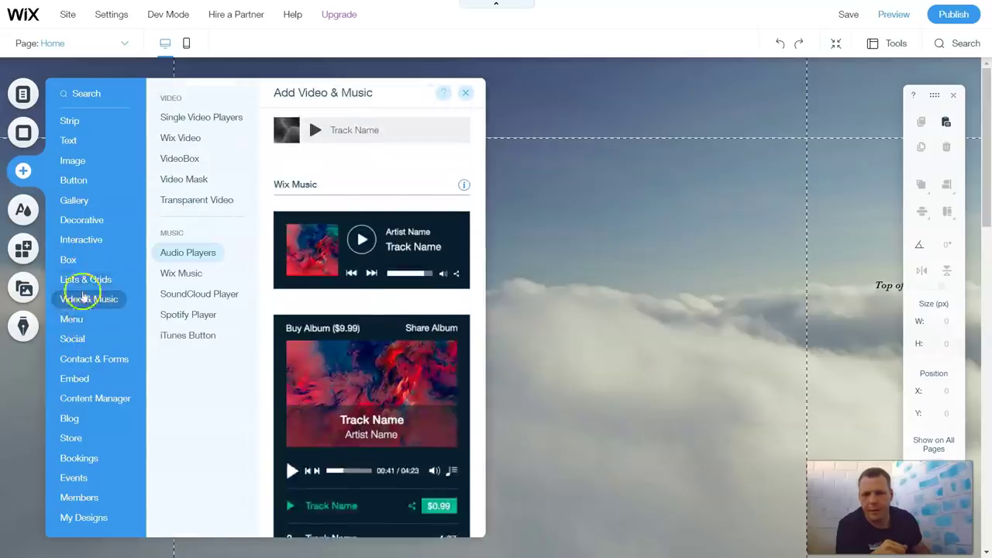
{"action": "left_click", "coordinate": [75, 322]}
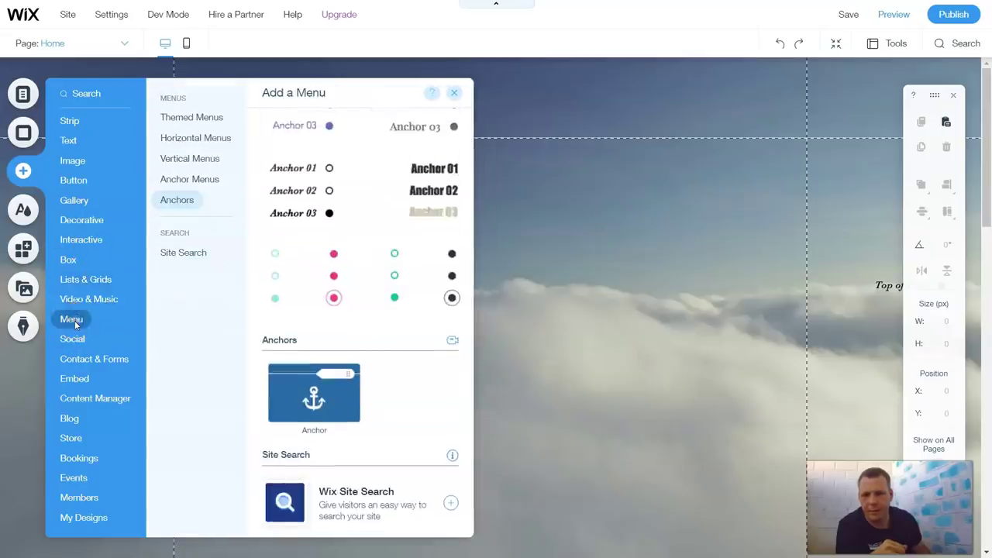
Add an anchor at Y 1650 just below More and rename it 'my'.
{"action": "left_click", "coordinate": [311, 395]}
{"action": "mouse_move", "coordinate": [884, 331]}
{"action": "left_mouse_down"}
{"action": "mouse_move", "coordinate": [870, 332]}
{"action": "mouse_move", "coordinate": [831, 396]}
{"action": "mouse_move", "coordinate": [773, 554]}
{"action": "mouse_move", "coordinate": [698, 445]}
{"action": "mouse_move", "coordinate": [693, 523]}
{"action": "mouse_move", "coordinate": [667, 377]}
{"action": "mouse_move", "coordinate": [699, 240]}
{"action": "mouse_move", "coordinate": [706, 252]}
{"action": "mouse_move", "coordinate": [695, 287]}
{"action": "left_mouse_up"}
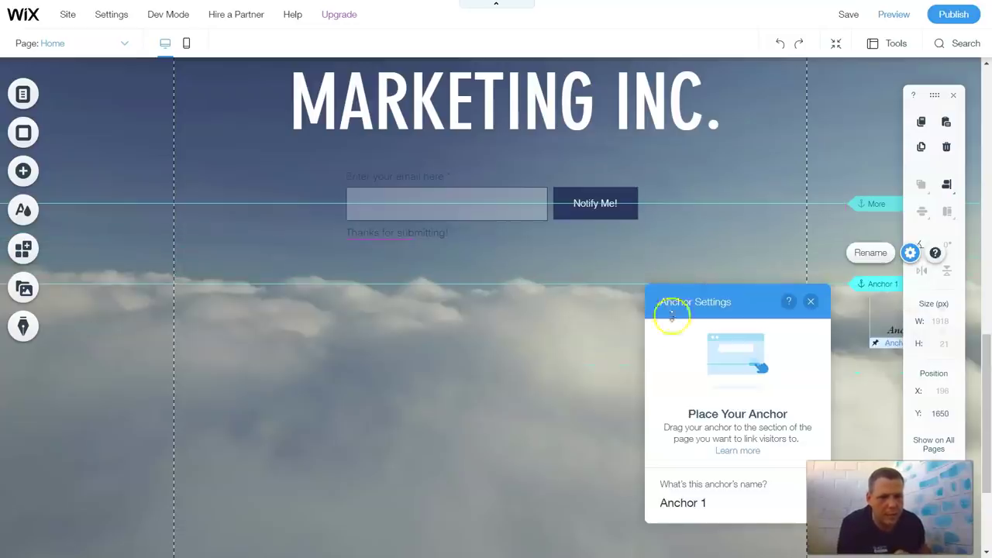
{"action": "left_click", "coordinate": [716, 506]}
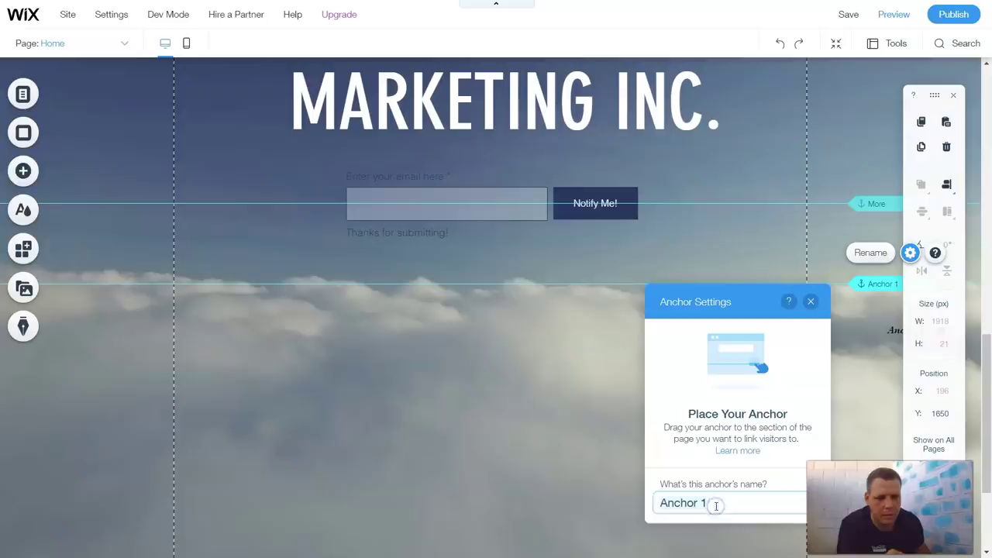
{"action": "key", "text": "BackSpace"}
{"action": "key", "text": "BackSpace"}
{"action": "key", "text": "BackSpace"}
{"action": "key", "text": "BackSpace"}
{"action": "key", "text": "BackSpace"}
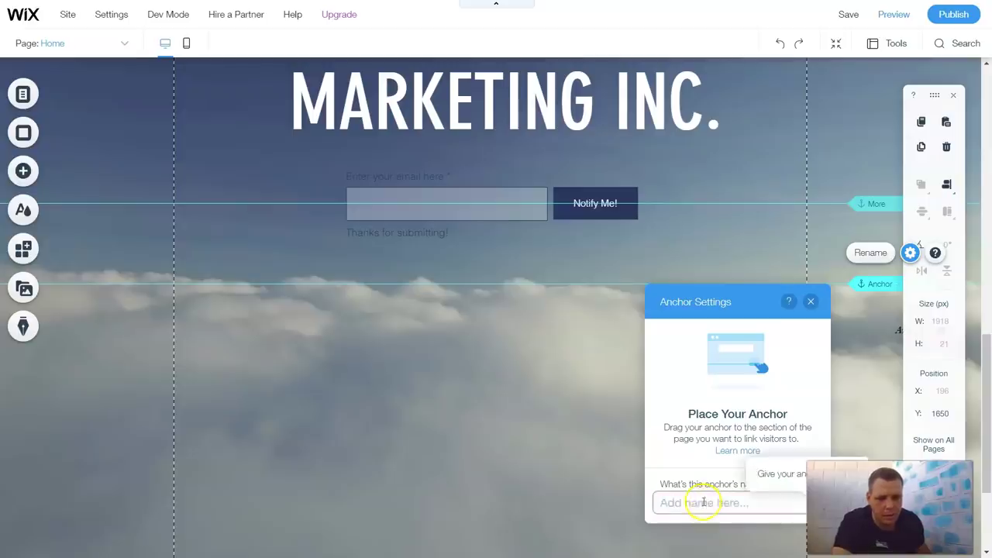
{"action": "type", "text": "my"}
{"action": "left_click", "coordinate": [543, 460]}
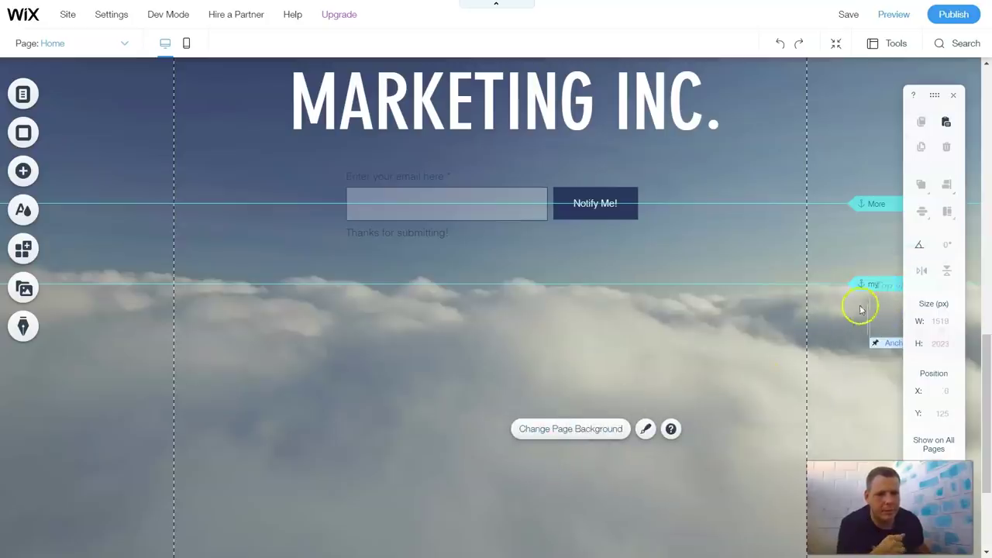
{"action": "scroll", "coordinate": [710, 327], "scroll_direction": "up", "scroll_amount": 10}
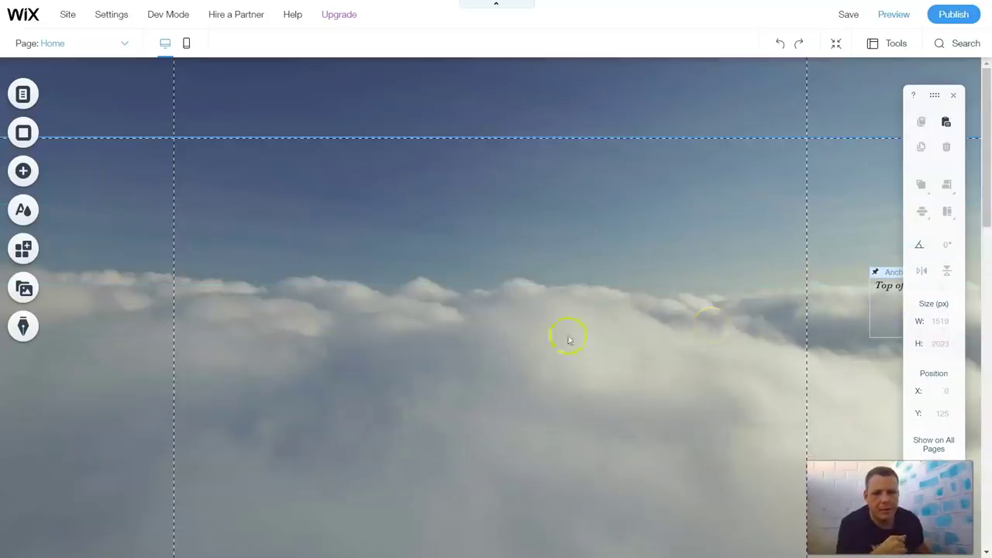
Add the pink-to-purple gradient Join Us button (110 × 40 px) from the Button elements.
{"action": "left_click", "coordinate": [24, 171]}
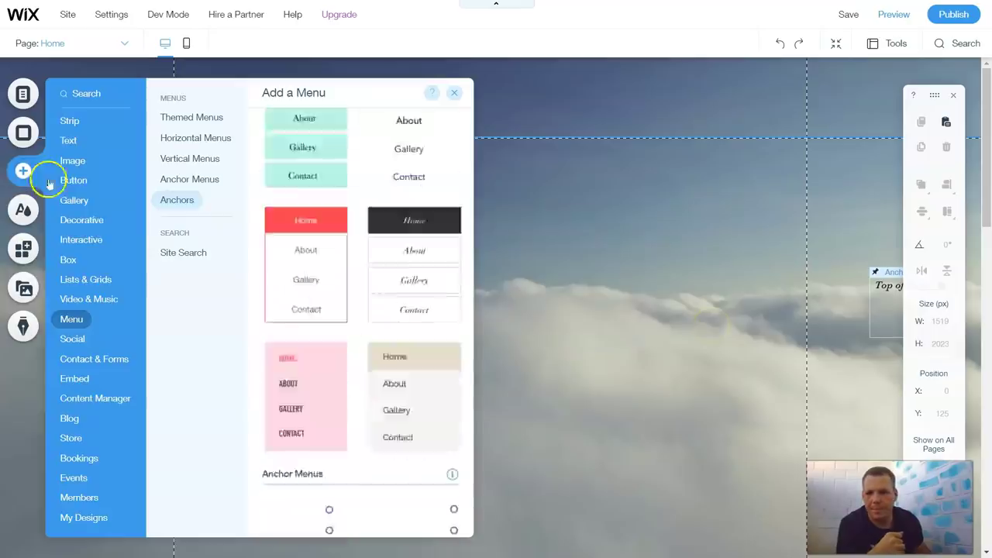
{"action": "left_click", "coordinate": [77, 265]}
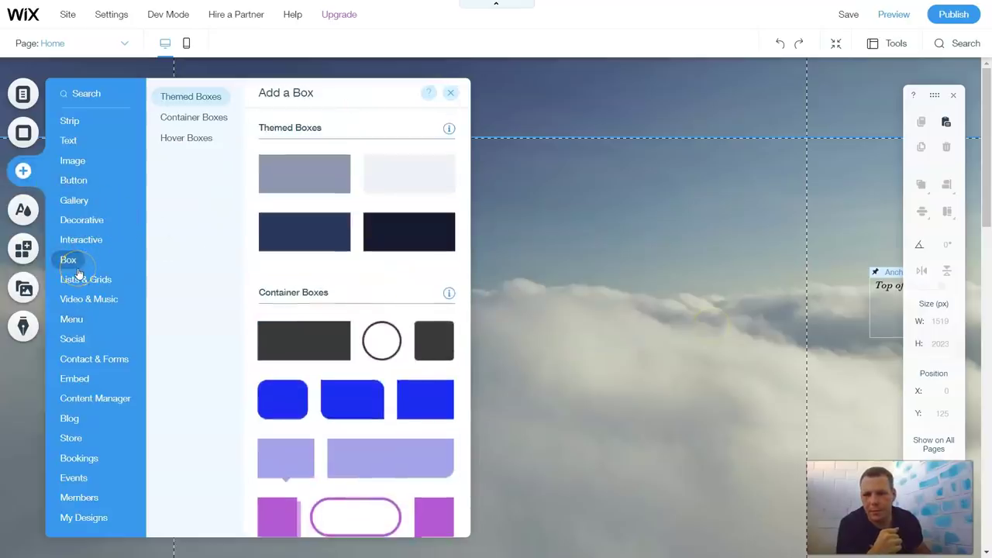
{"action": "left_click", "coordinate": [75, 284]}
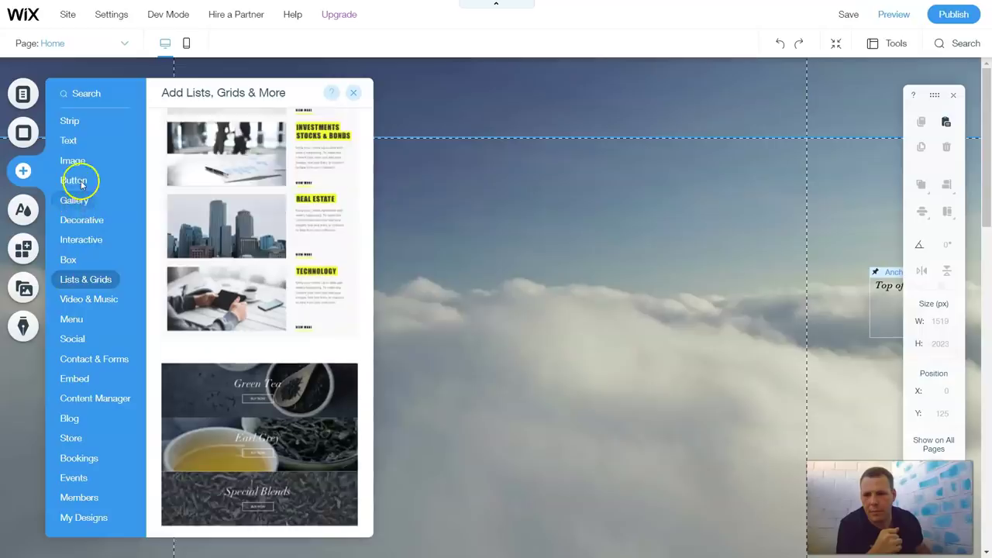
{"action": "left_click", "coordinate": [78, 198]}
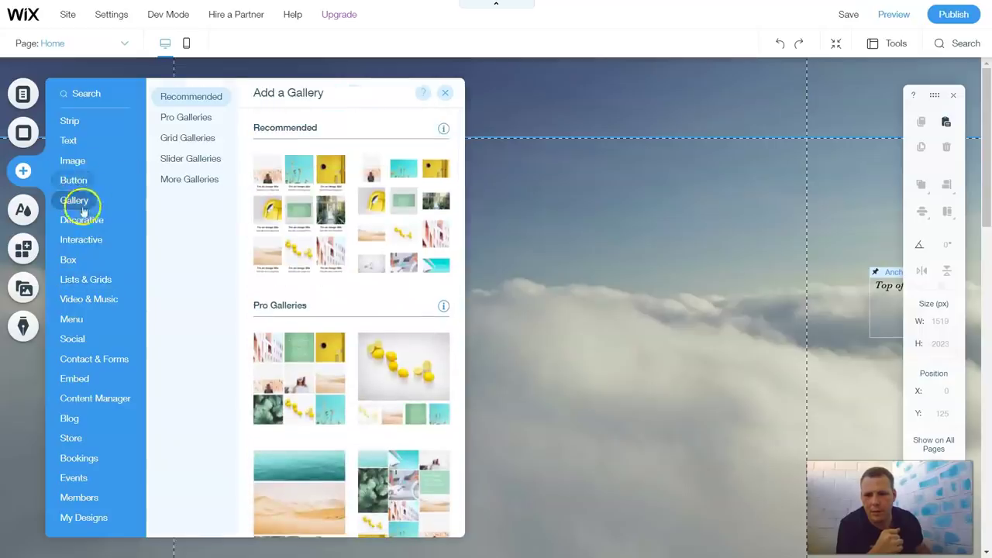
{"action": "left_click", "coordinate": [78, 179]}
{"action": "scroll", "coordinate": [356, 293], "scroll_direction": "down", "scroll_amount": 1}
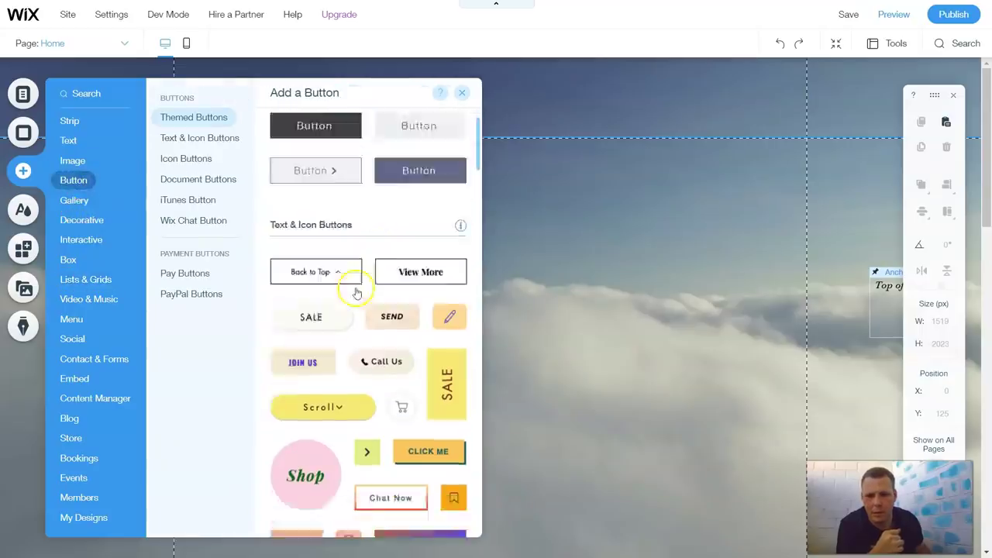
{"action": "scroll", "coordinate": [358, 289], "scroll_direction": "down", "scroll_amount": 5}
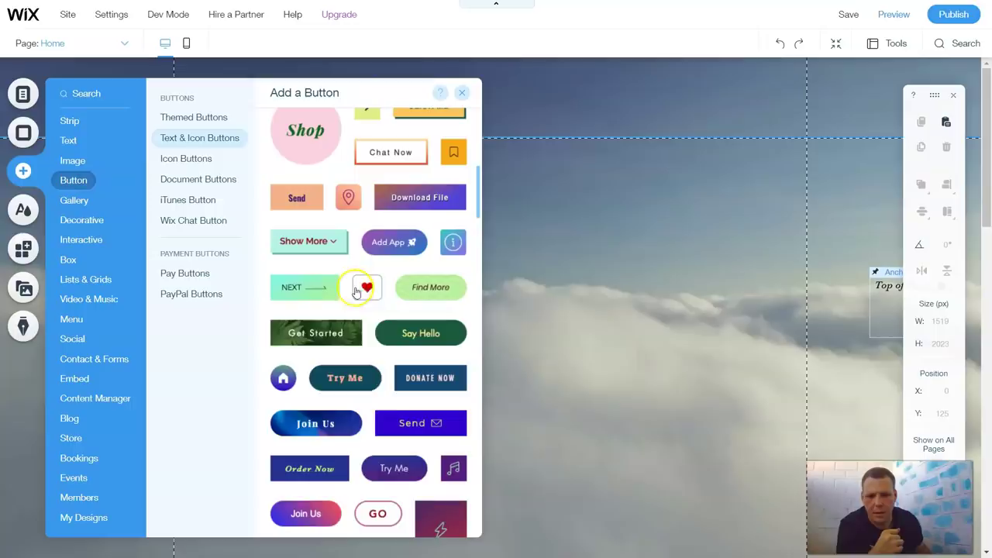
{"action": "left_click", "coordinate": [311, 513]}
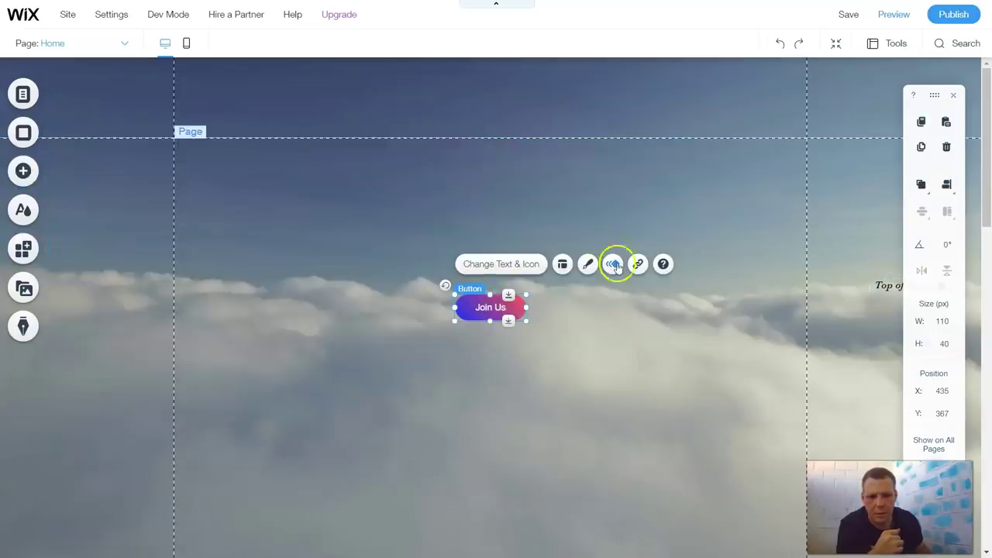
Link the Join Us button to anchor 'my' on Home (This), then deselect it.
{"action": "left_click", "coordinate": [637, 264]}
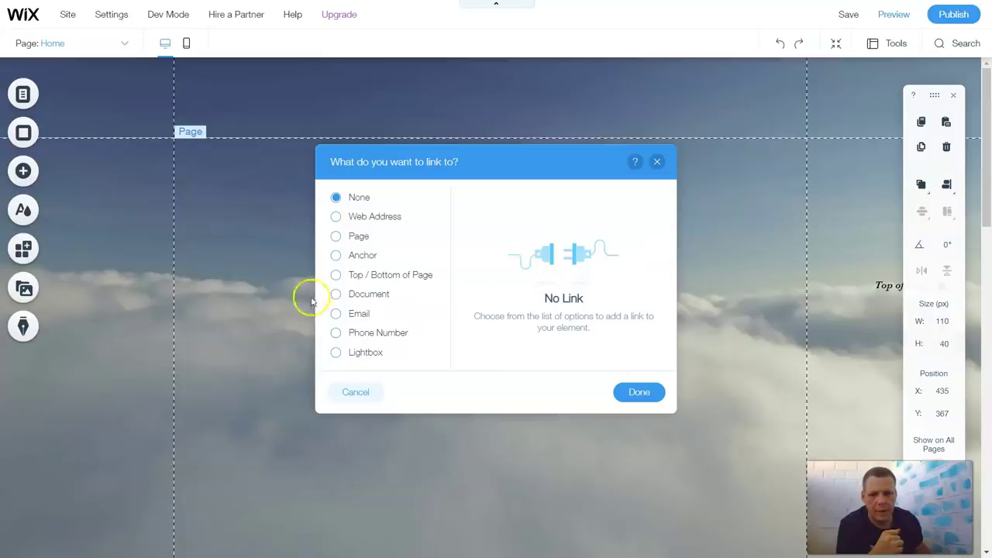
{"action": "left_click", "coordinate": [340, 261]}
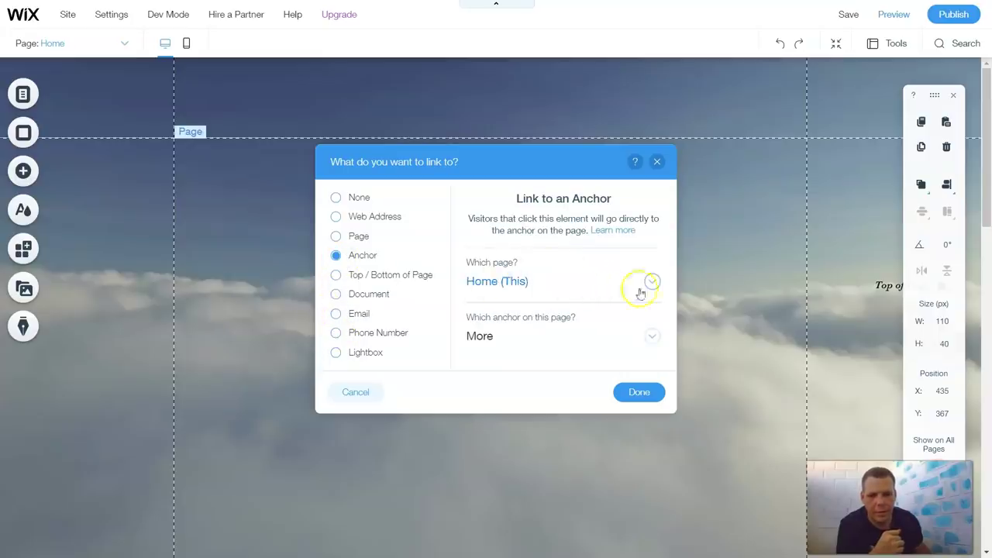
{"action": "left_click", "coordinate": [655, 338]}
{"action": "left_click", "coordinate": [539, 385]}
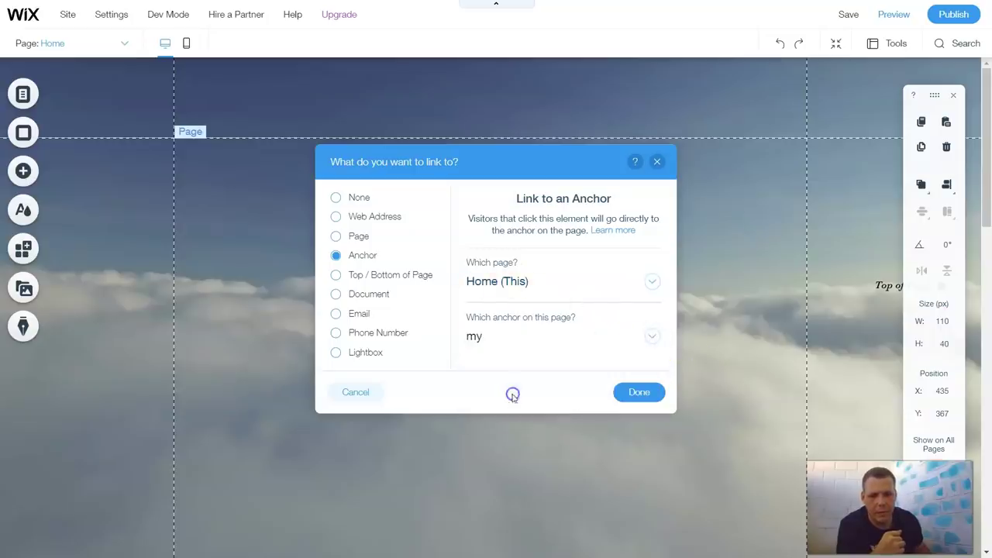
{"action": "left_click", "coordinate": [641, 396]}
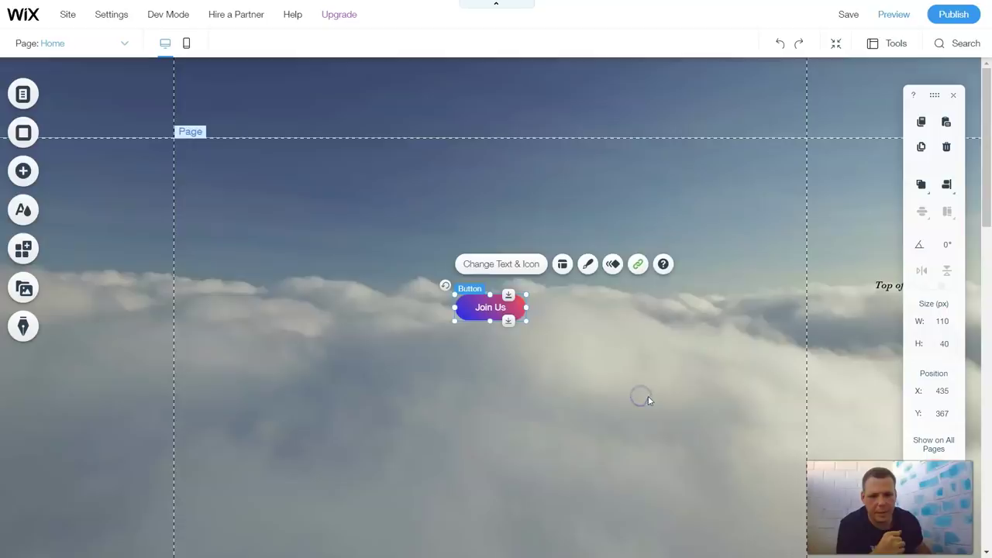
{"action": "left_click", "coordinate": [572, 377]}
Preview the site and test the Join Us button plus the my and More anchor links.
{"action": "left_click", "coordinate": [894, 14]}
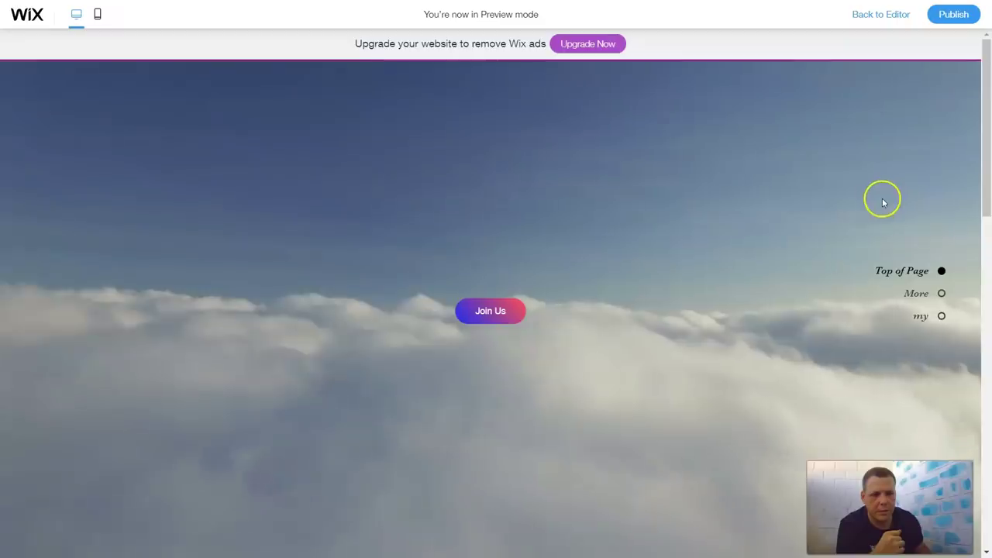
{"action": "left_click", "coordinate": [494, 310]}
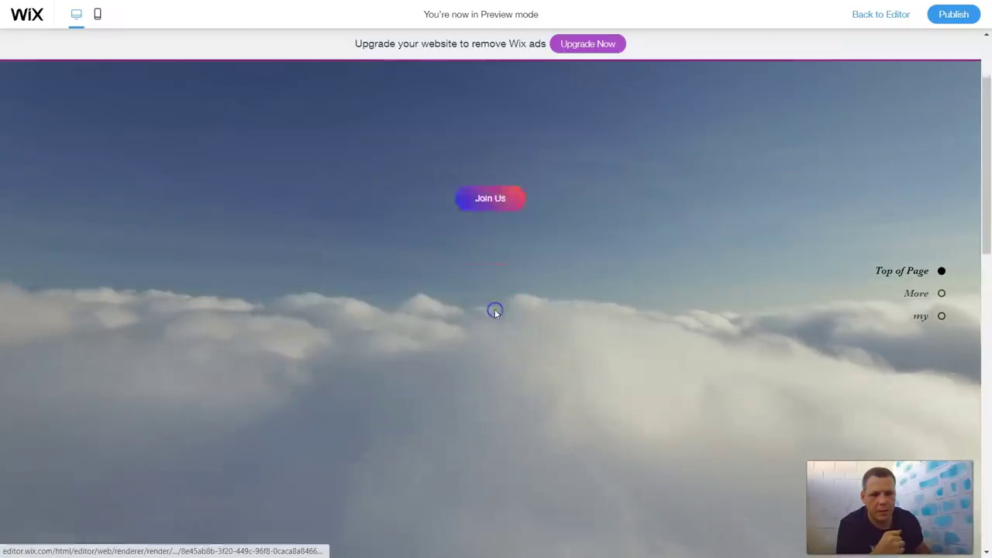
{"action": "left_click", "coordinate": [598, 295]}
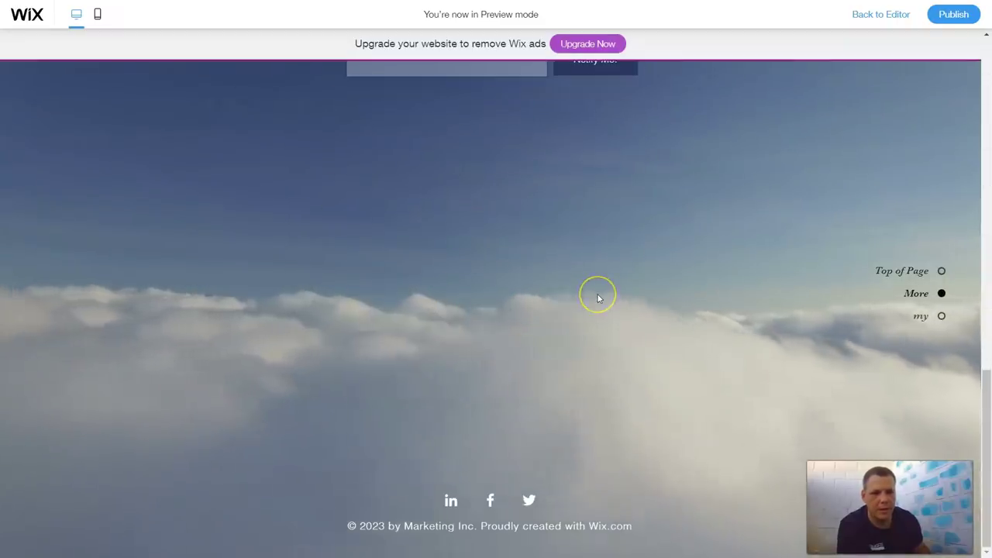
{"action": "left_click", "coordinate": [922, 316]}
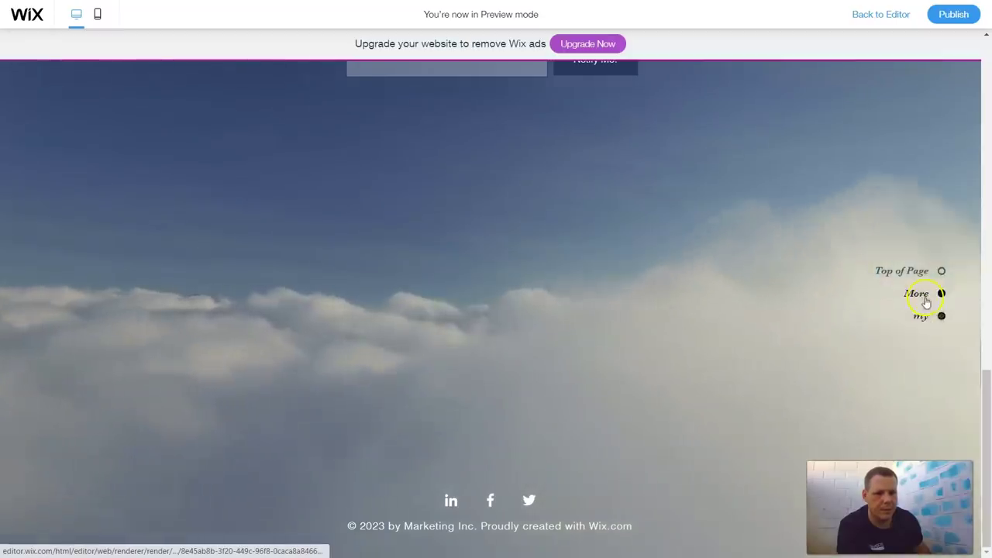
{"action": "left_click", "coordinate": [925, 286]}
{"action": "left_click", "coordinate": [925, 270]}
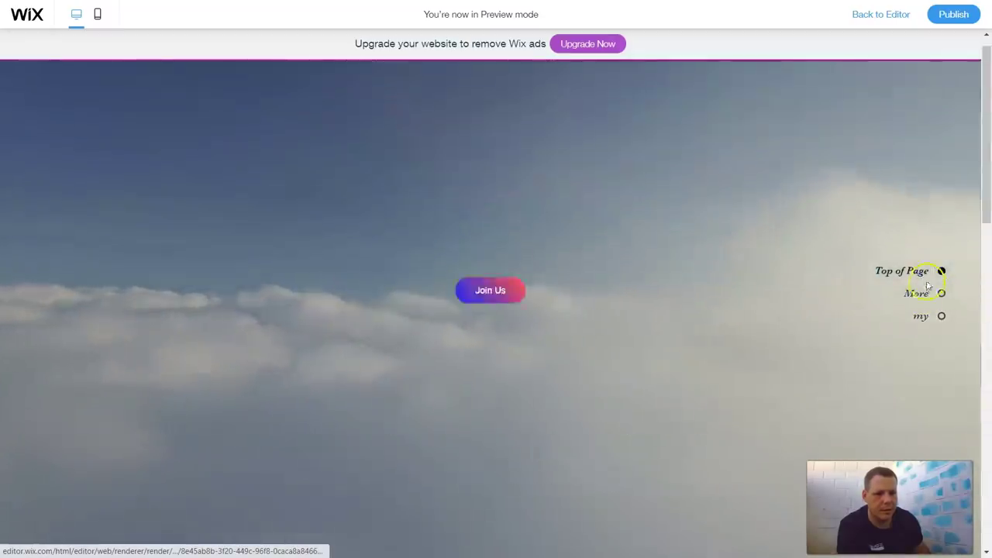
Retest the Top of Page, More and my menu items, then return to the editor.
{"action": "left_click", "coordinate": [922, 294]}
{"action": "left_click", "coordinate": [922, 276]}
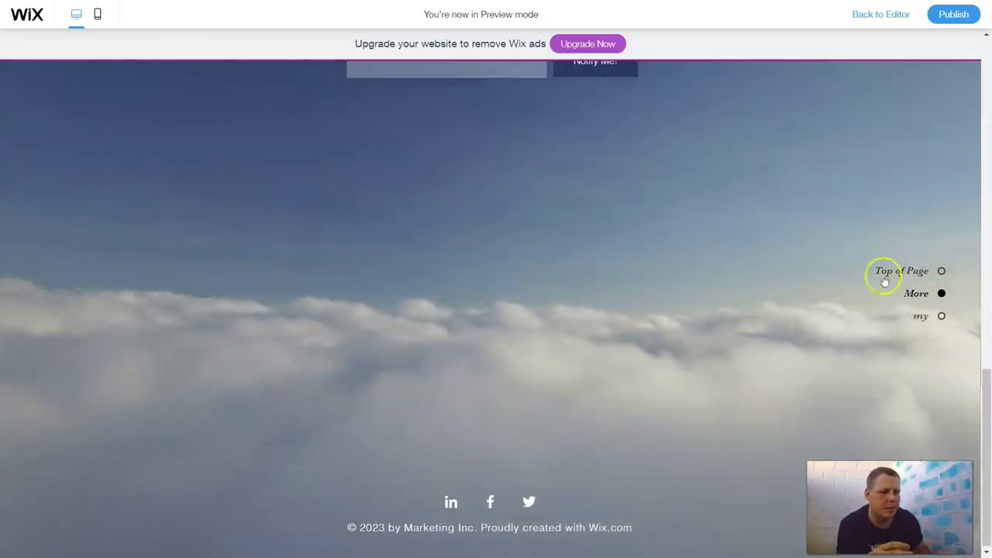
{"action": "left_click", "coordinate": [902, 273]}
{"action": "left_click", "coordinate": [923, 294]}
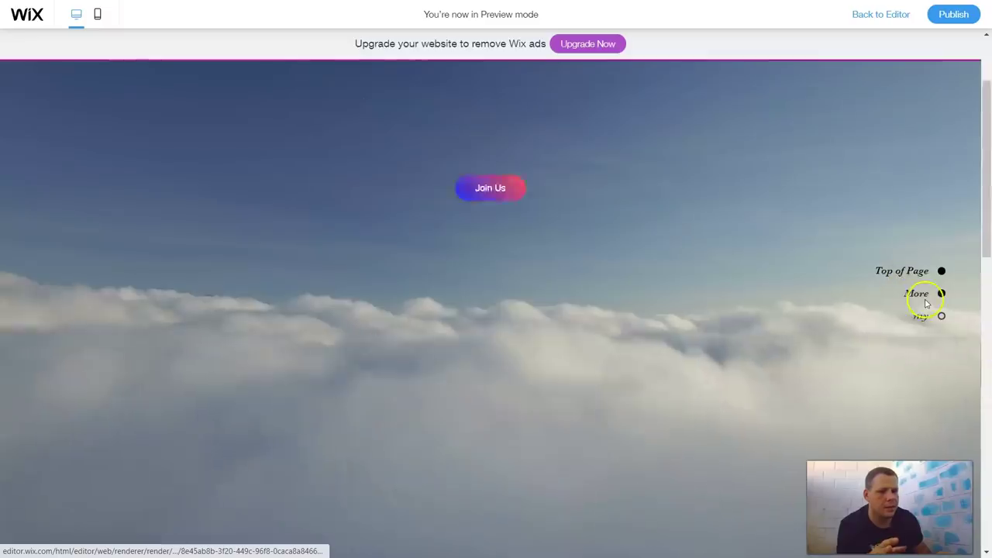
{"action": "left_click", "coordinate": [921, 316]}
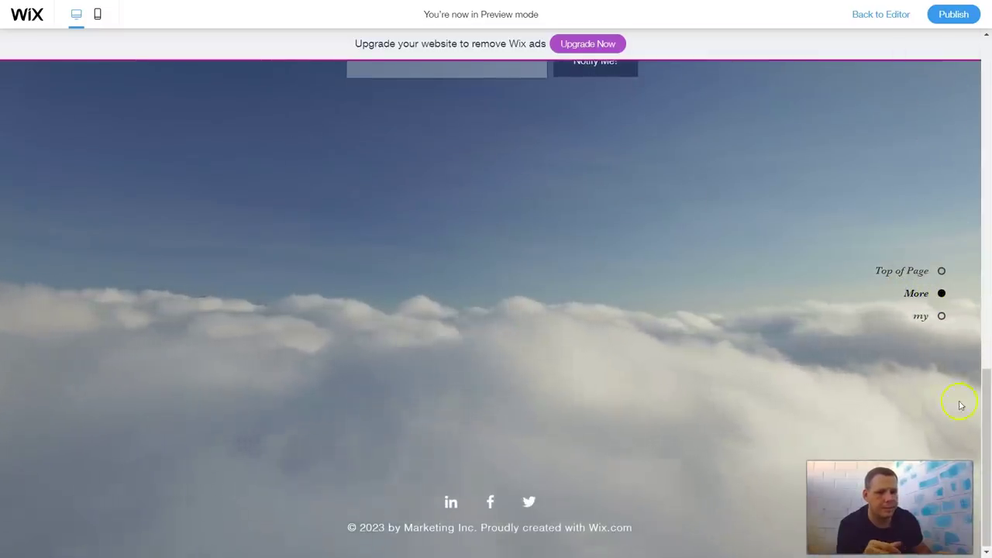
{"action": "left_click", "coordinate": [924, 318]}
{"action": "left_click", "coordinate": [917, 292]}
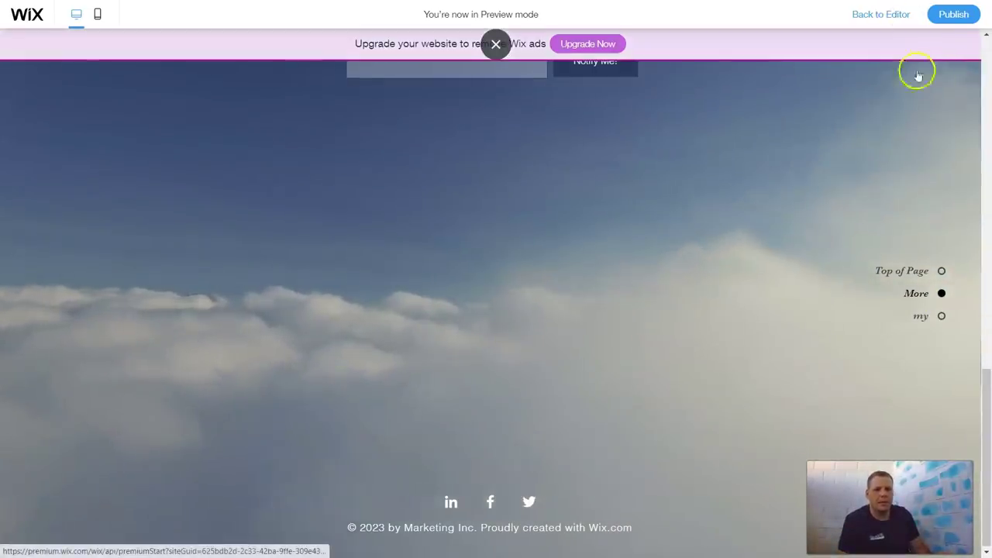
{"action": "left_click", "coordinate": [881, 16]}
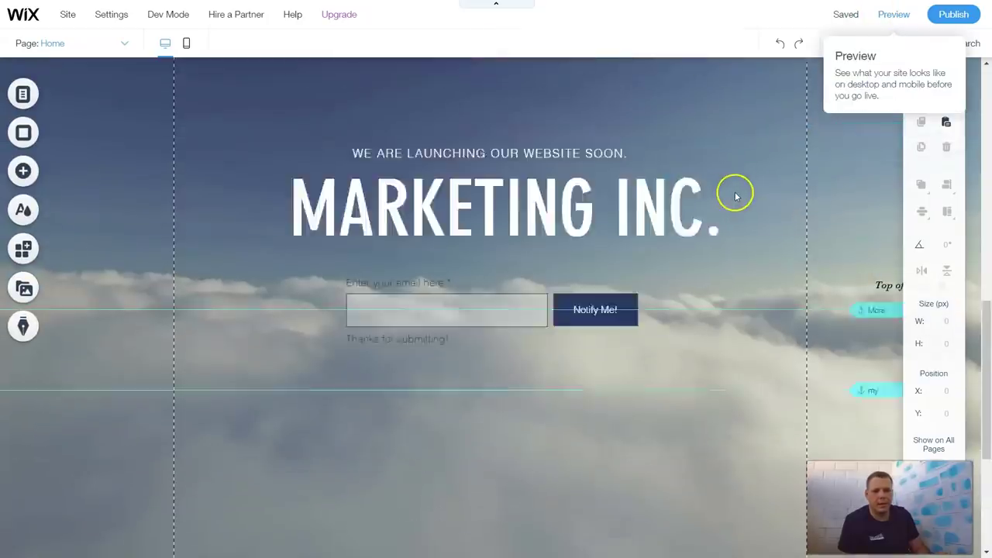
Drag the Join Us button up into the header strip to position 826, 56.
{"action": "scroll", "coordinate": [778, 210], "scroll_direction": "up", "scroll_amount": 5}
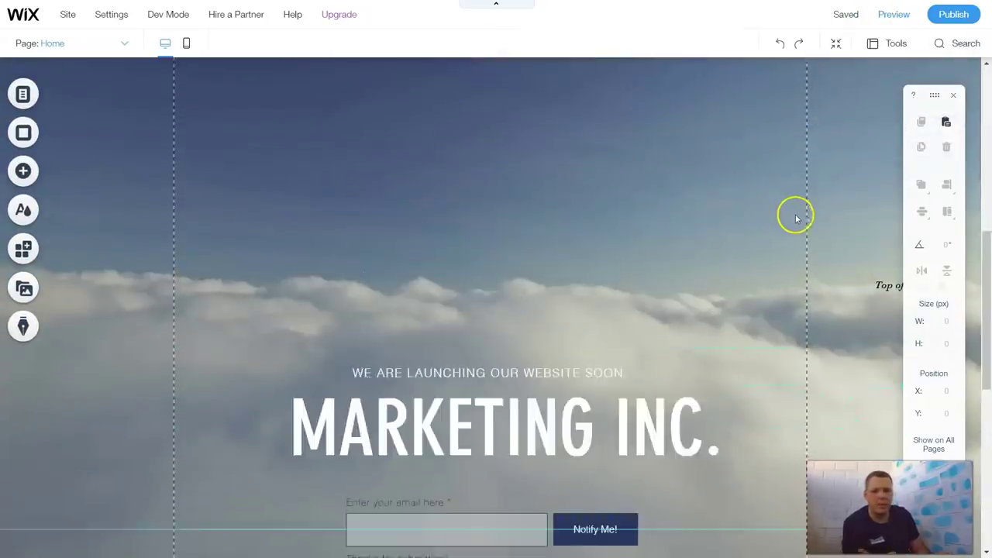
{"action": "scroll", "coordinate": [806, 217], "scroll_direction": "up", "scroll_amount": 2}
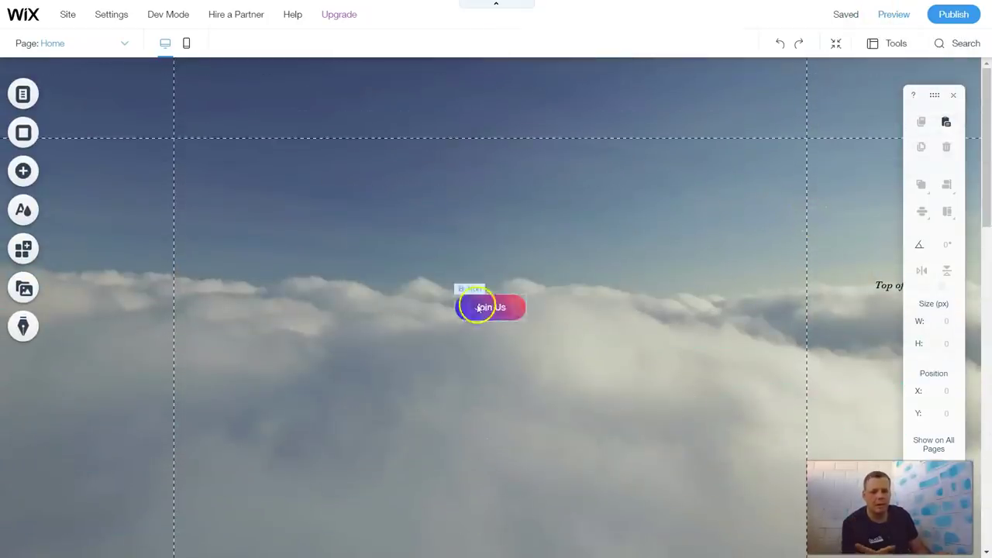
{"action": "left_click_drag", "start_coordinate": [494, 318], "coordinate": [754, 107]}
{"action": "left_click", "coordinate": [664, 220]}
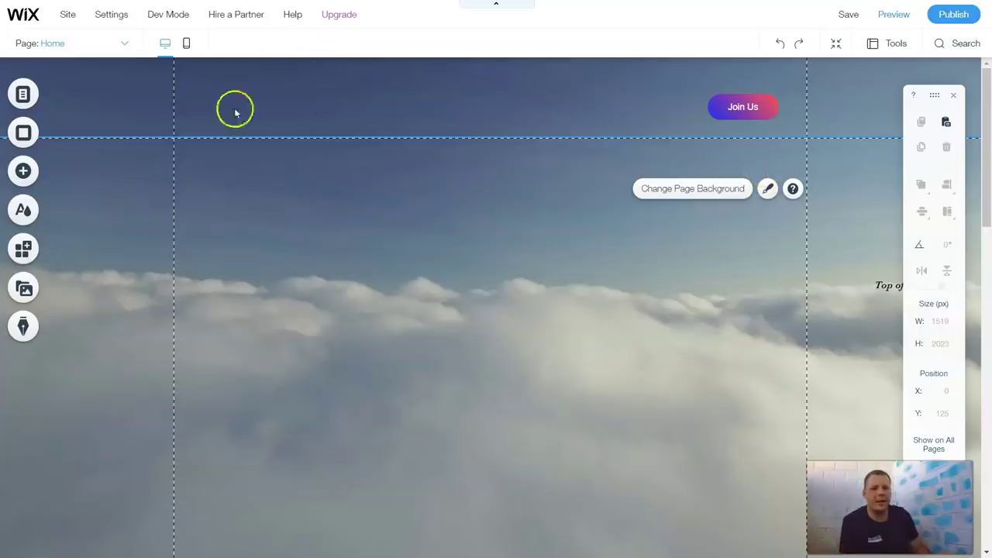
Add Wix Site Search from the Menu elements as a 305 × 45 px header search bar.
{"action": "left_click", "coordinate": [40, 177]}
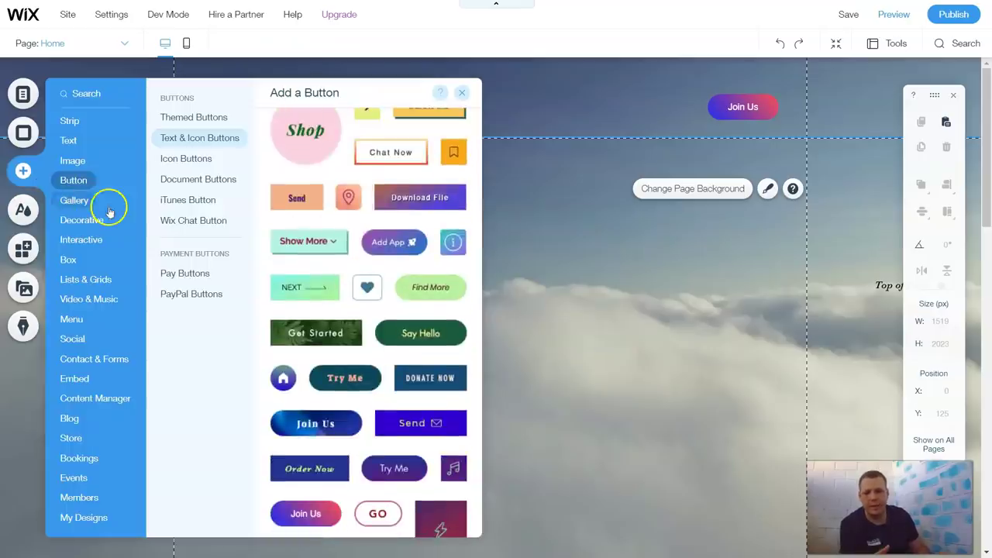
{"action": "left_click", "coordinate": [108, 208]}
{"action": "left_click", "coordinate": [100, 240]}
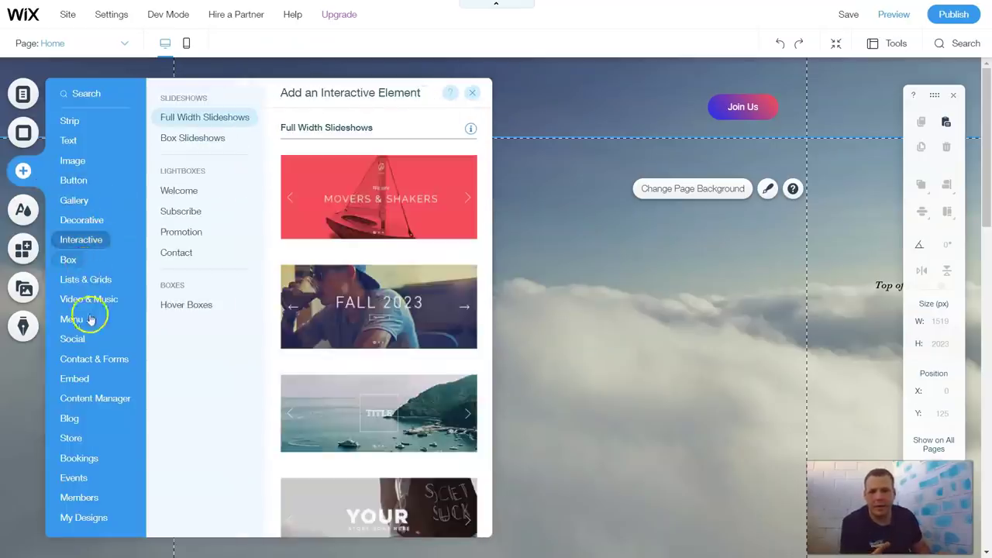
{"action": "mouse_move", "coordinate": [71, 318]}
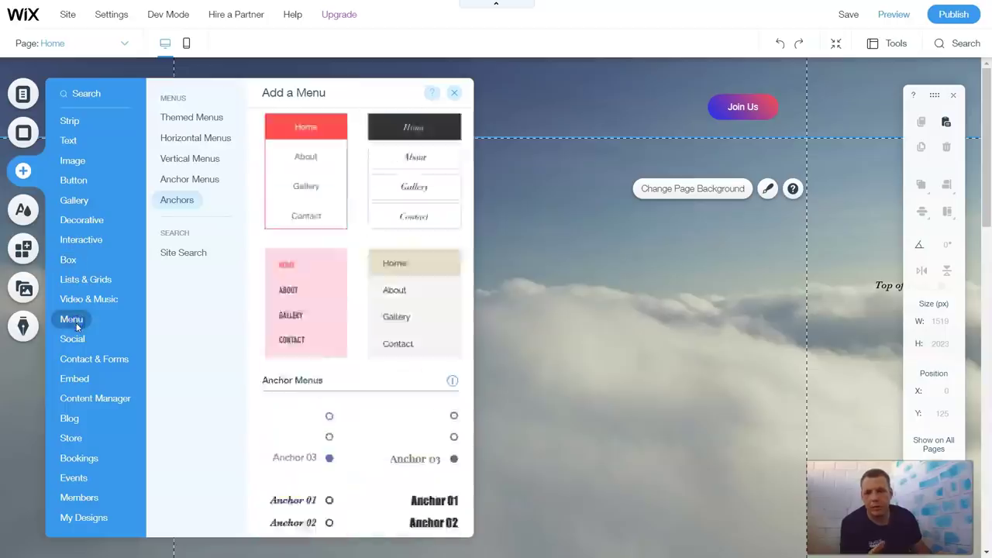
{"action": "left_click", "coordinate": [213, 179]}
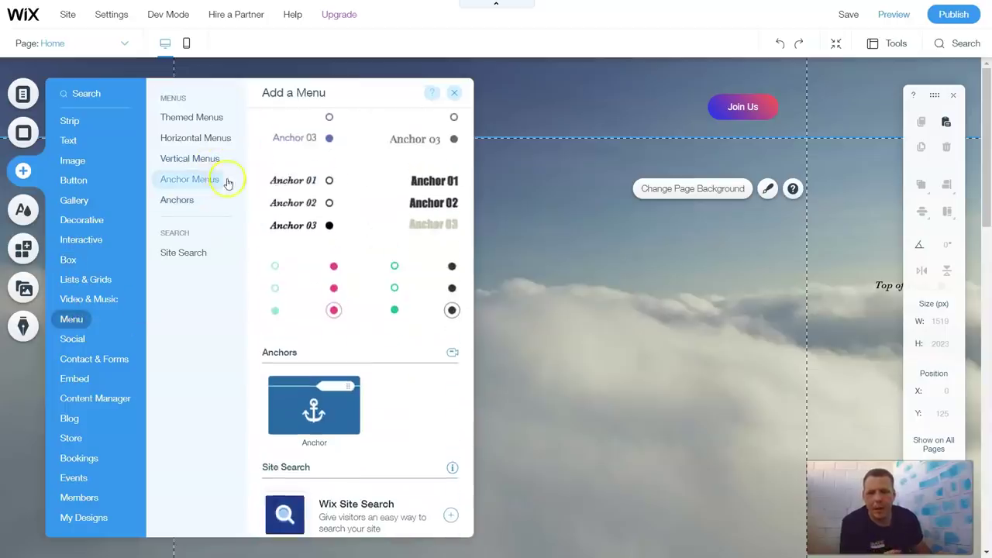
{"action": "left_click", "coordinate": [171, 254]}
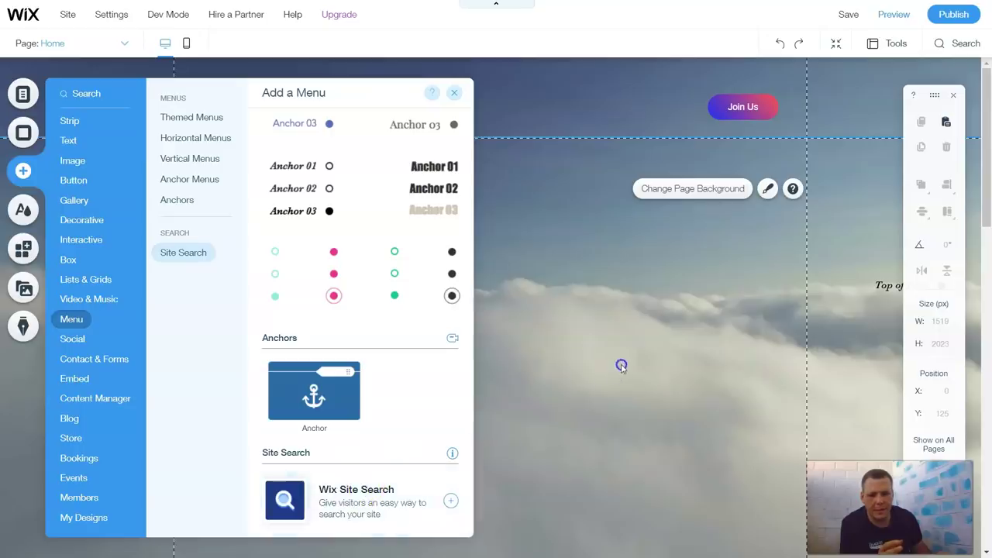
{"action": "left_click", "coordinate": [449, 501]}
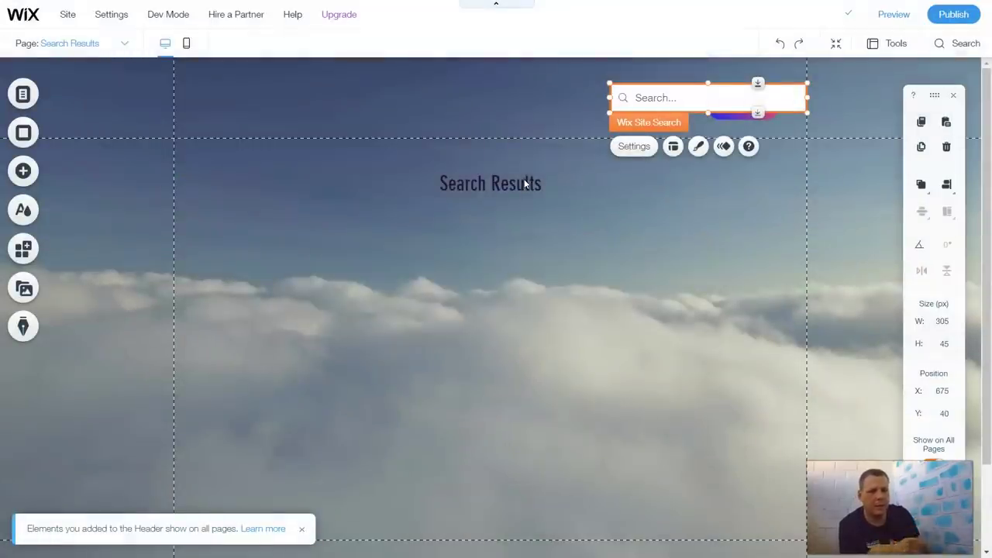
Move the search bar left so it sits beside the Join Us button.
{"action": "double_click", "coordinate": [635, 86]}
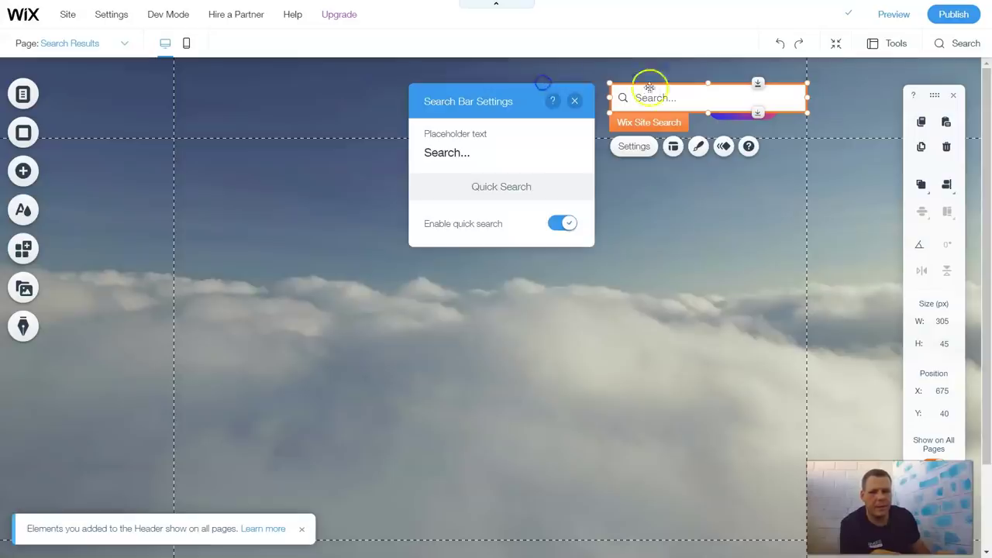
{"action": "left_click_drag", "start_coordinate": [588, 127], "coordinate": [505, 141]}
{"action": "left_click", "coordinate": [575, 101]}
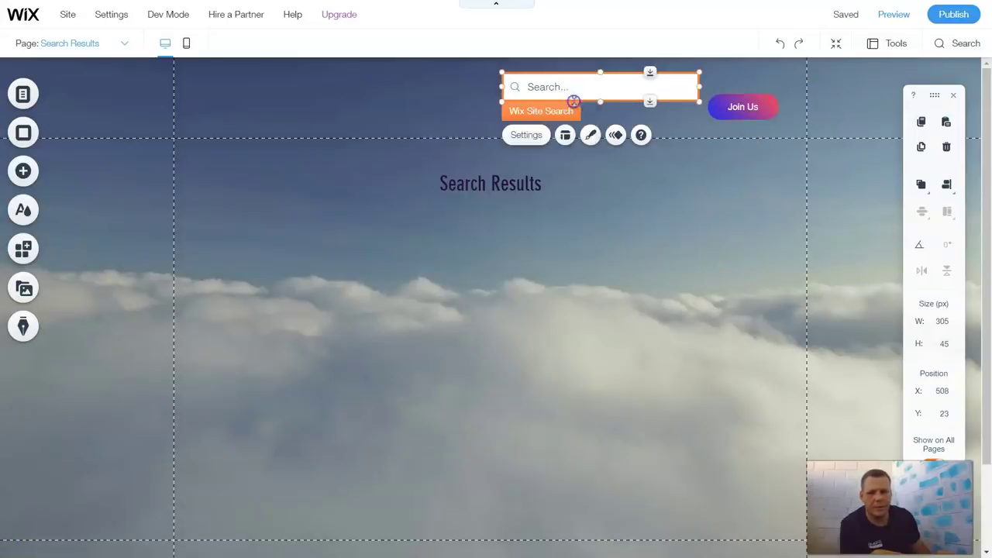
{"action": "left_click", "coordinate": [531, 136]}
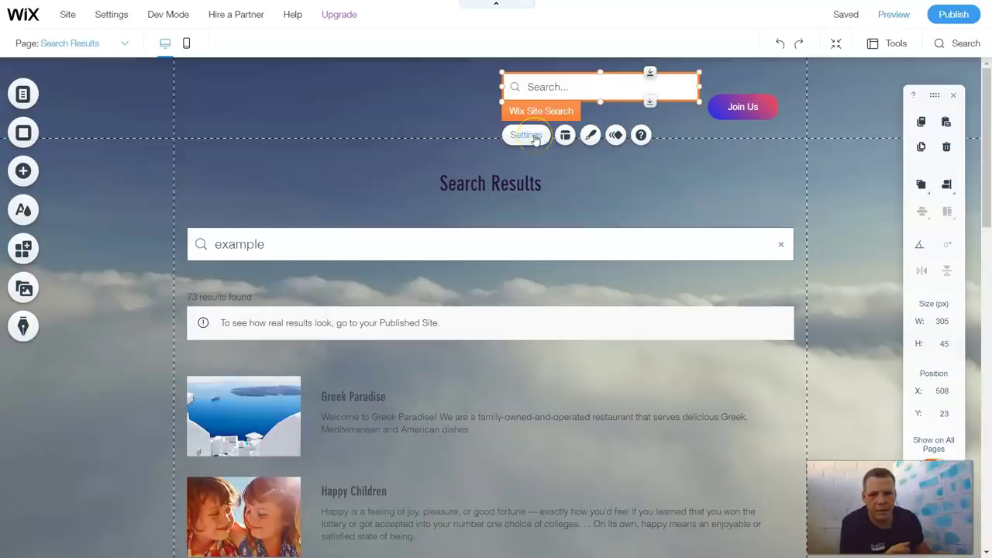
Set the search bar layout to icon on the right with centred placeholder text.
{"action": "left_click", "coordinate": [533, 137]}
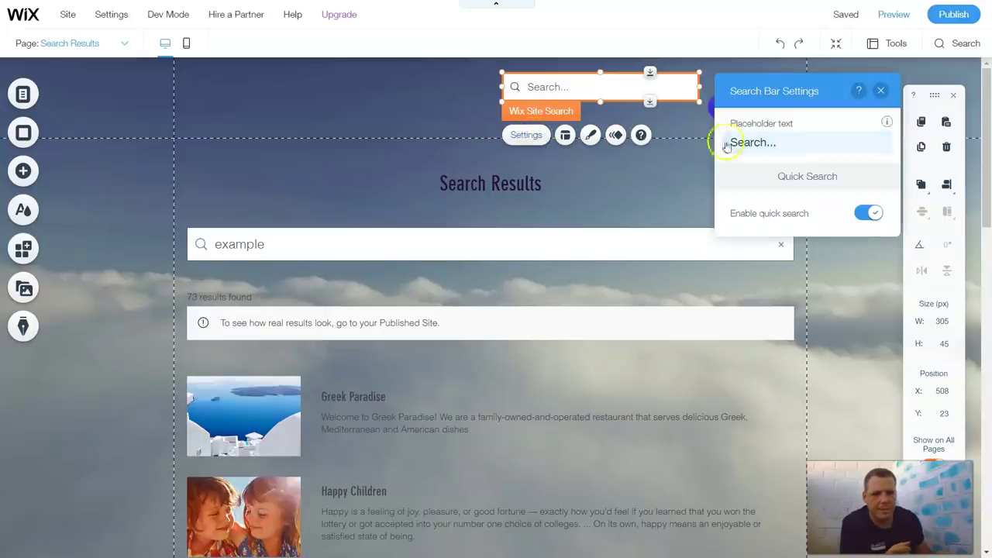
{"action": "left_click", "coordinate": [561, 136]}
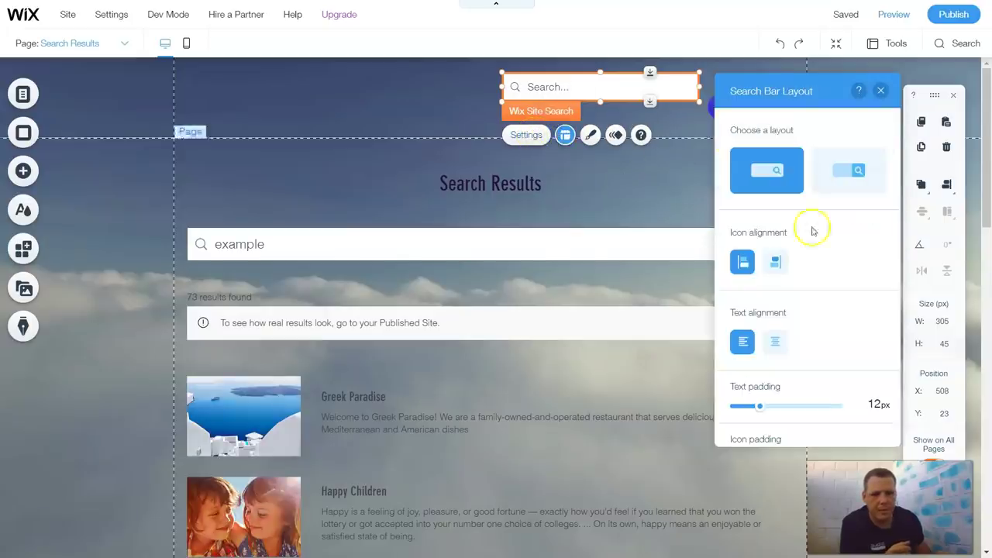
{"action": "left_click", "coordinate": [840, 177]}
{"action": "left_click", "coordinate": [772, 264]}
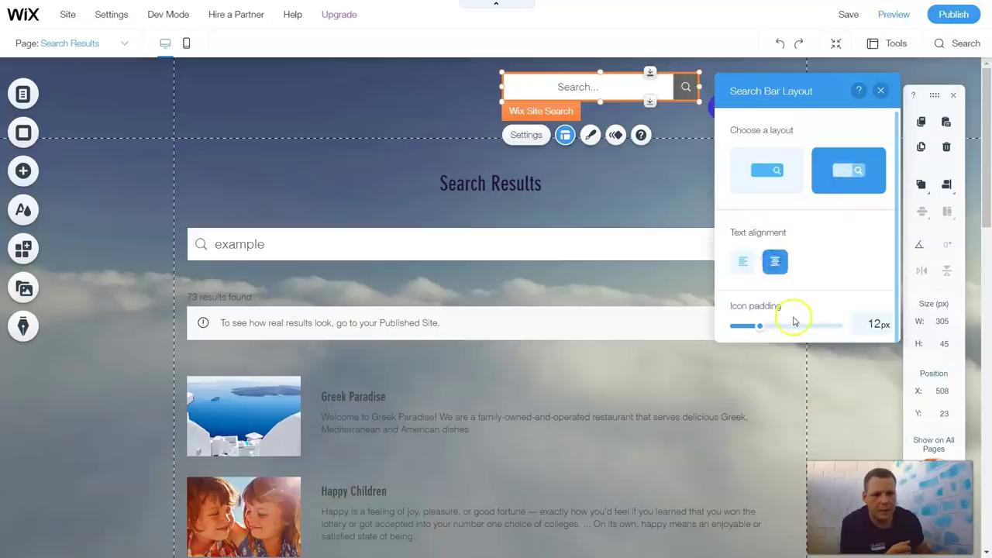
{"action": "left_click", "coordinate": [615, 138]}
{"action": "left_click", "coordinate": [526, 136]}
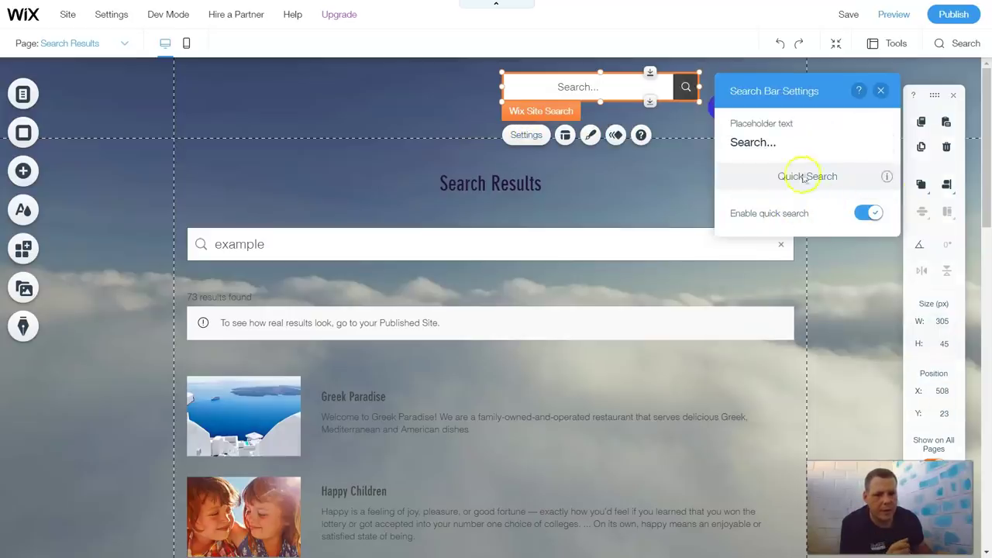
Drag the search bar lower in the header to position 508, 243.
{"action": "scroll", "coordinate": [472, 305], "scroll_direction": "down", "scroll_amount": 3}
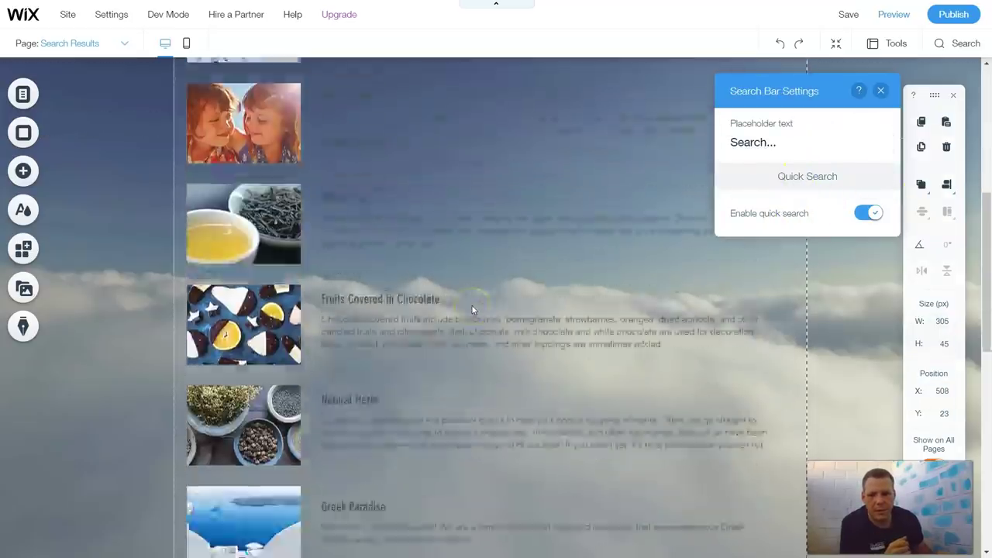
{"action": "scroll", "coordinate": [472, 309], "scroll_direction": "up", "scroll_amount": 3}
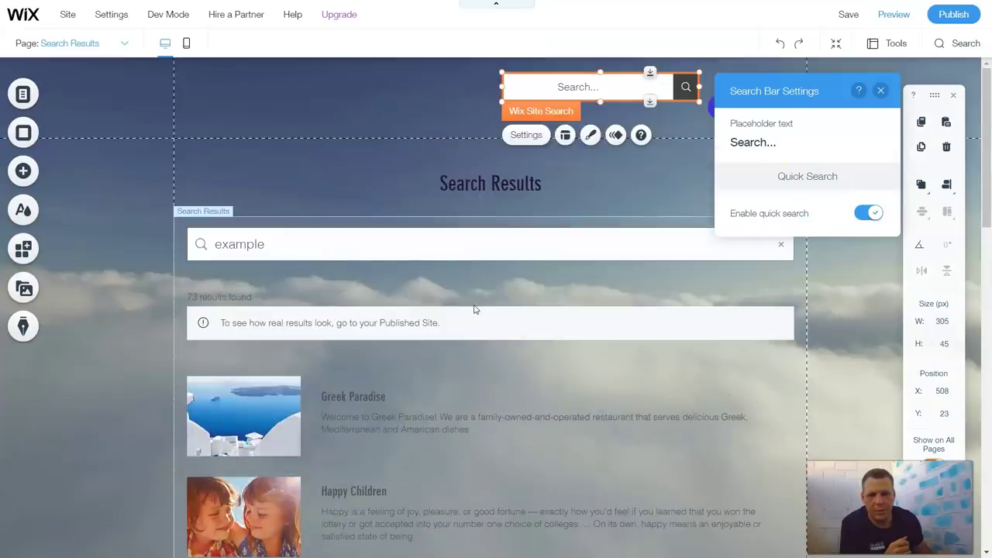
{"action": "left_click", "coordinate": [881, 91]}
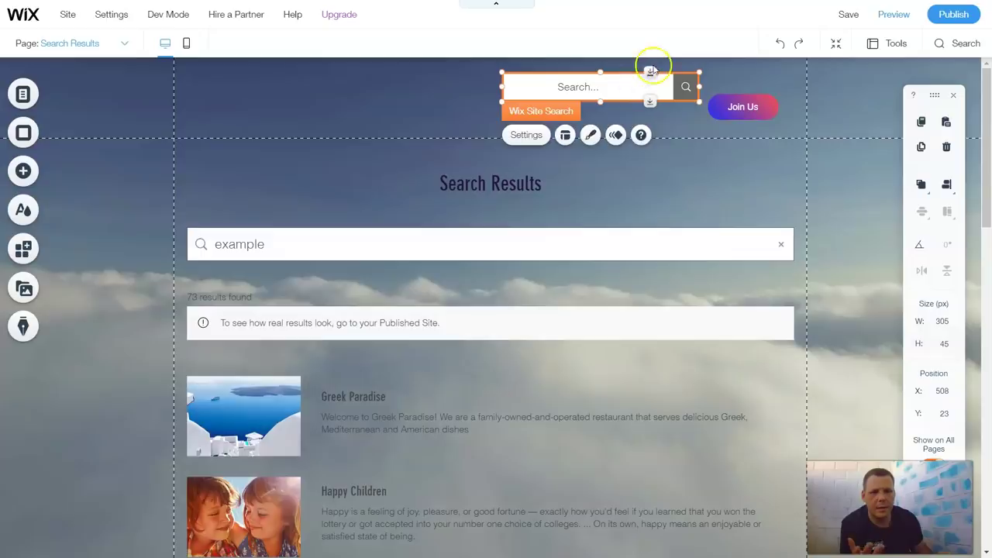
{"action": "left_click_drag", "start_coordinate": [652, 76], "coordinate": [650, 214]}
{"action": "key", "text": "ctrl+z"}
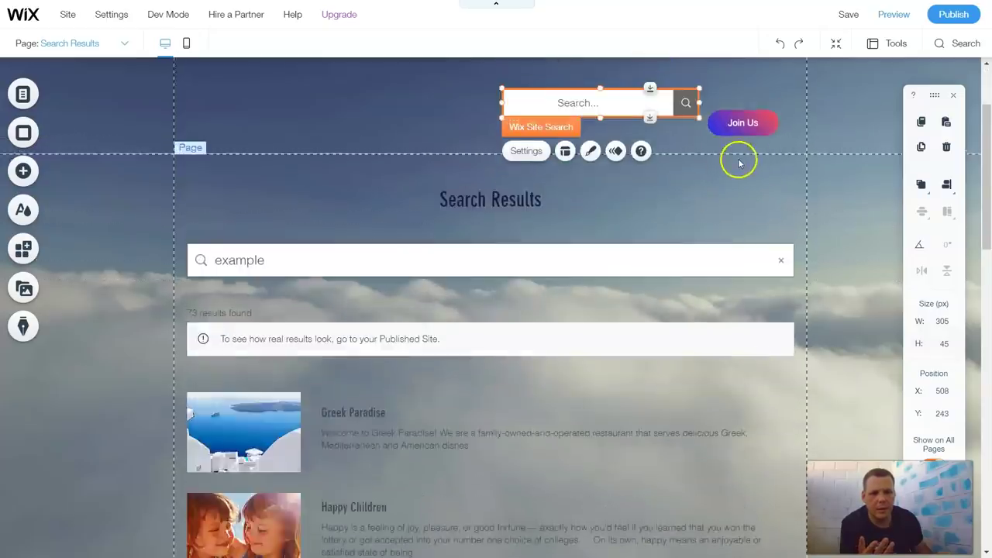